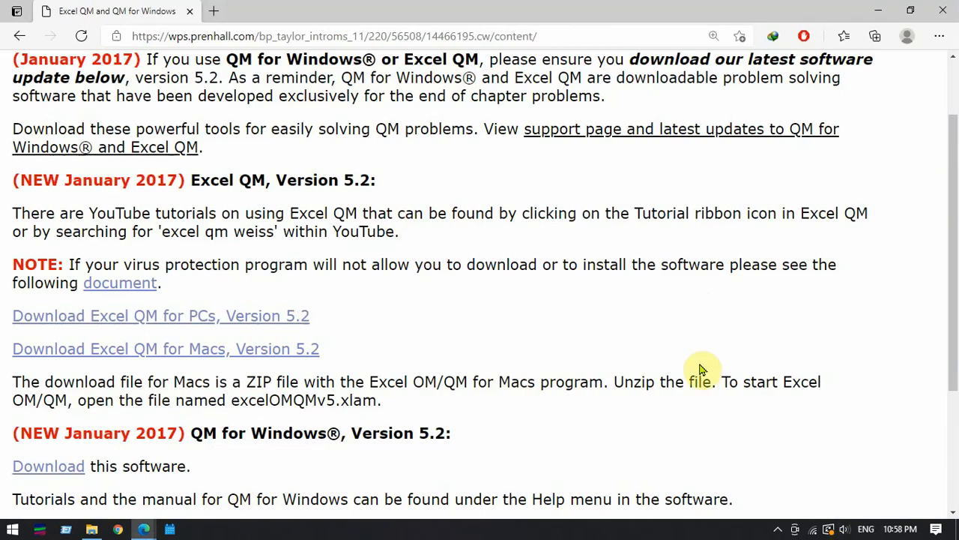
# Step: Go back to the Google results for "excel qm and qm for windows" and reopen the Excel QM and QM for Windows page
pyautogui.scroll(2, 562, 338)
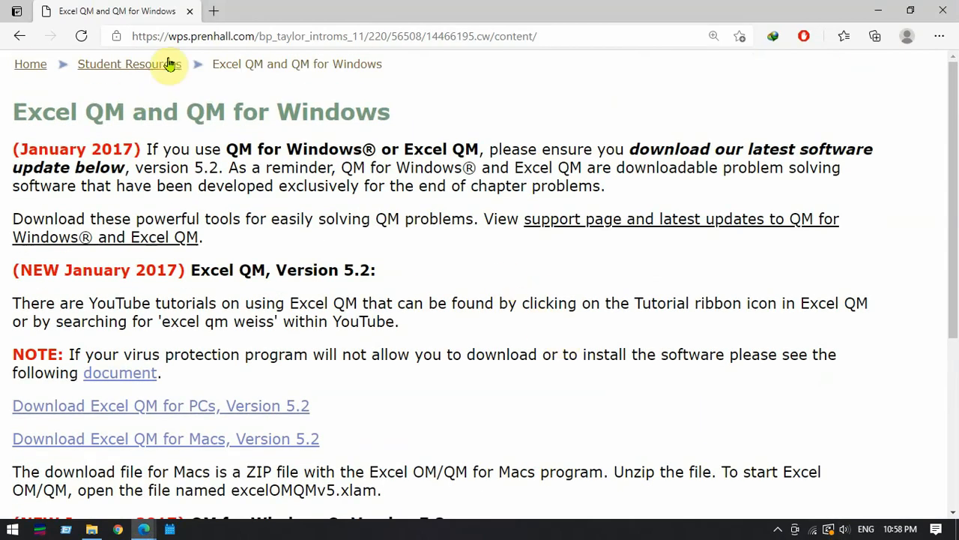
pyautogui.click(20, 37)
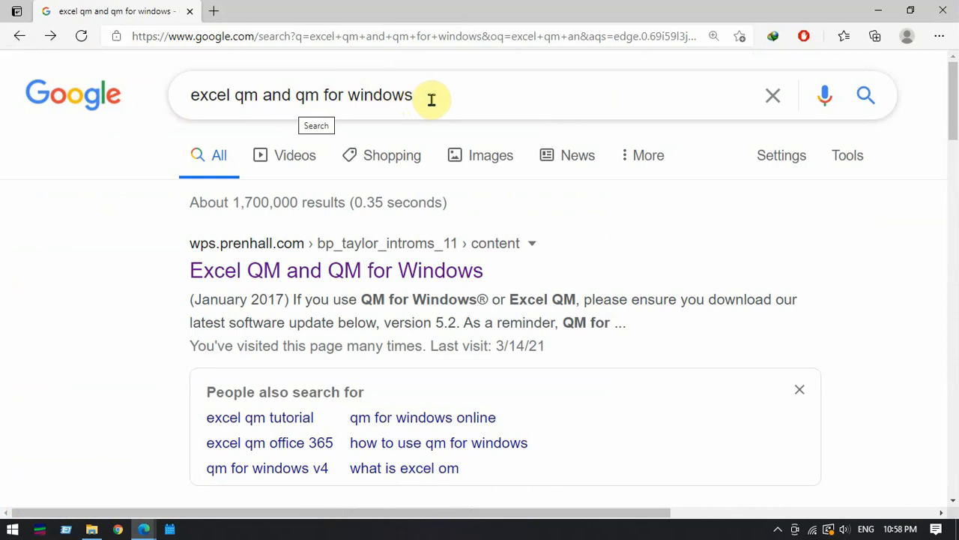
pyautogui.click(335, 278)
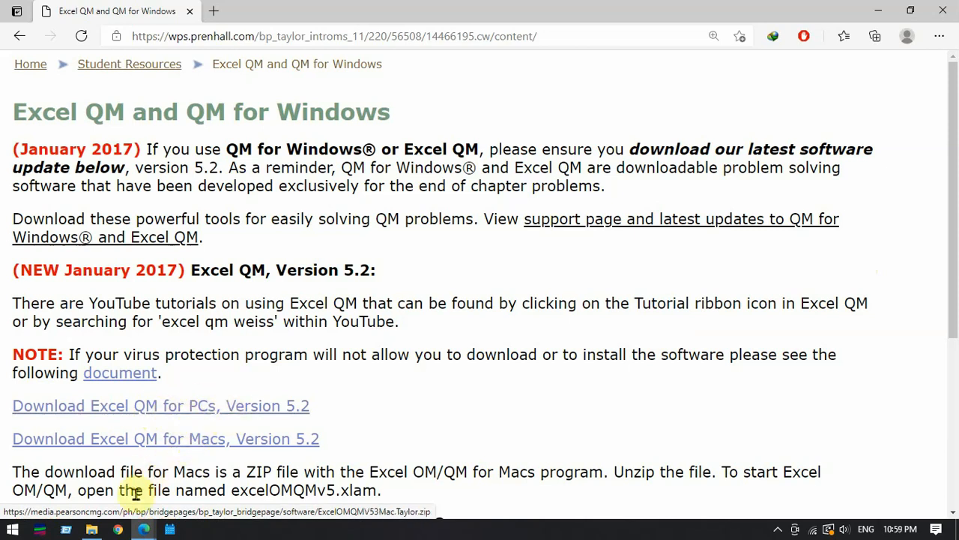
# Step: Check the downloaded ExcelOMQMv5.2.Taylor installer and its file details in the Downloads Programs folder
pyautogui.click(92, 530)
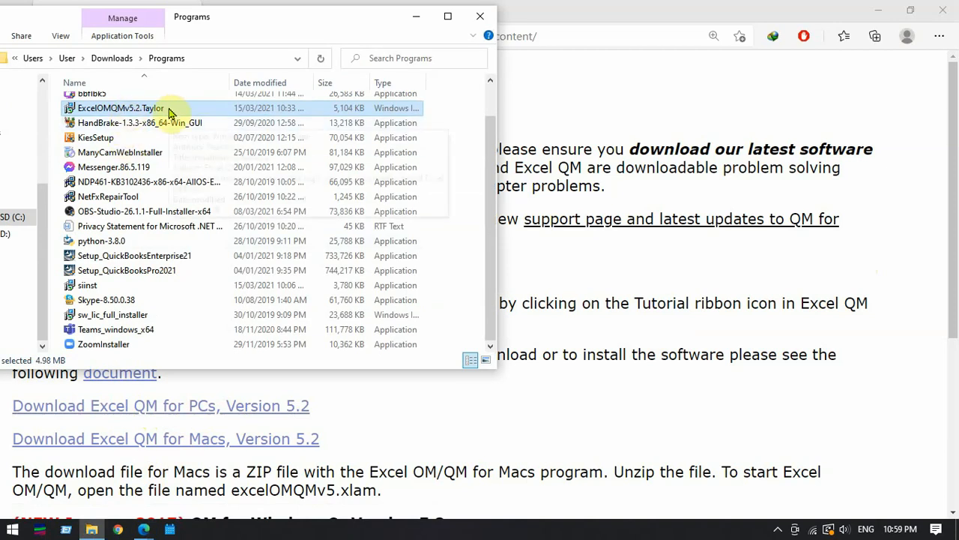
pyautogui.moveTo(170, 112)
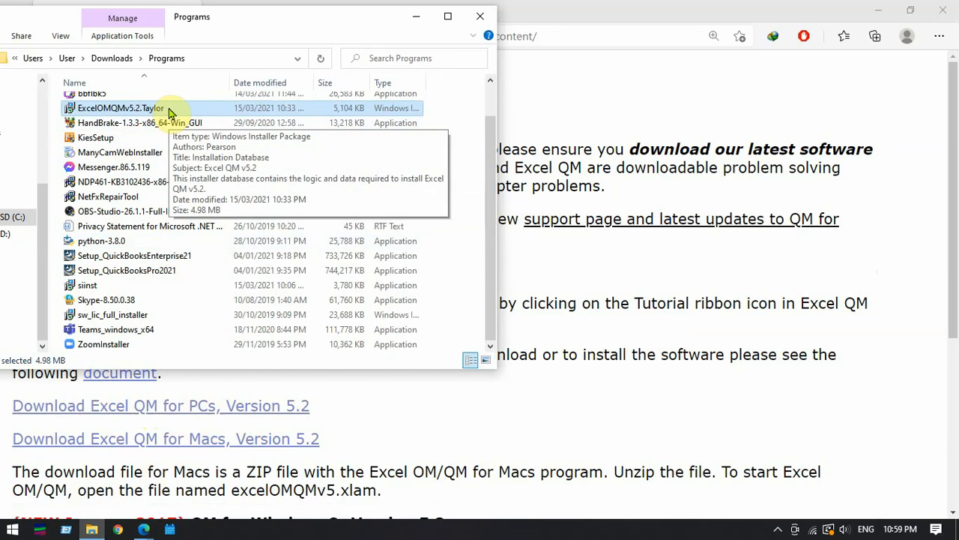
# Step: Minimize the browser and file windows and exit the slideshow to reach the desktop
pyautogui.click(878, 8)
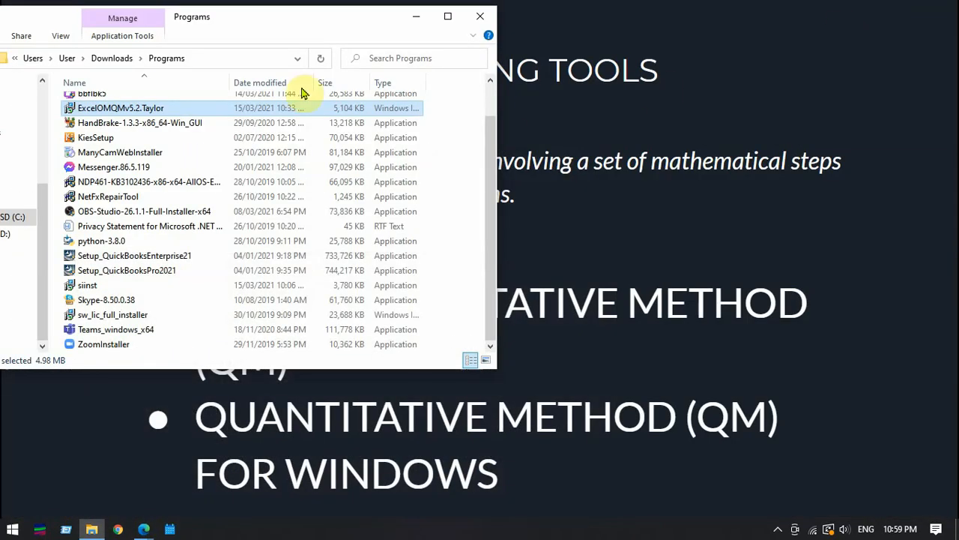
pyautogui.click(414, 17)
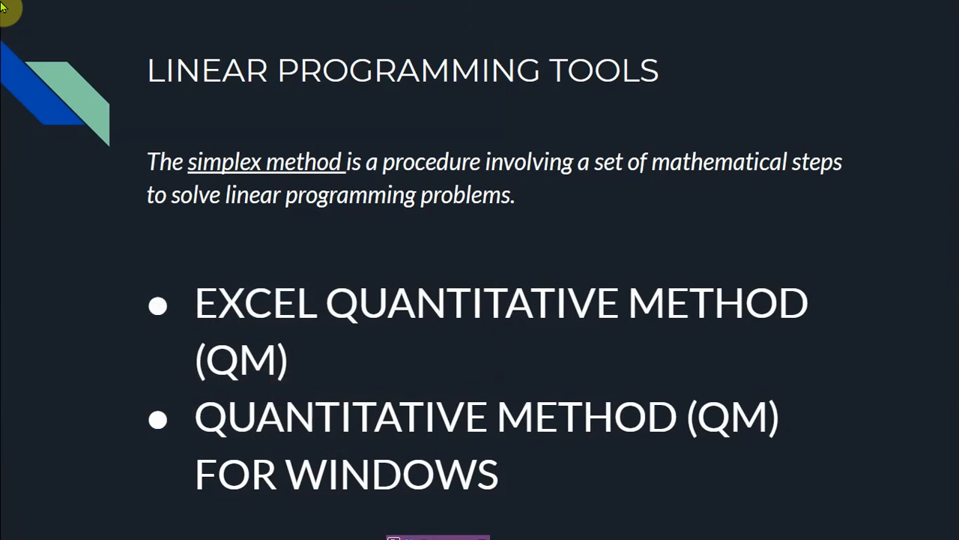
pyautogui.press('Escape')
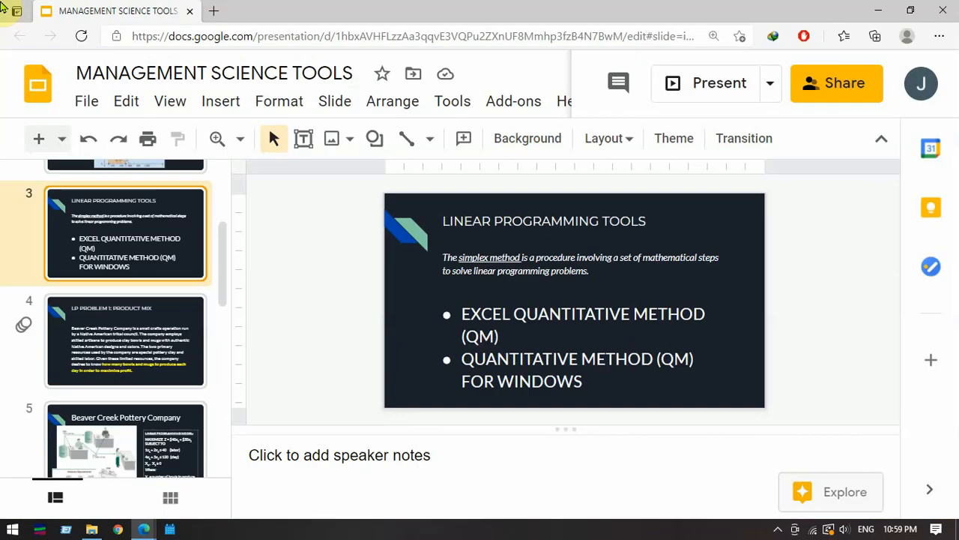
pyautogui.click(871, 7)
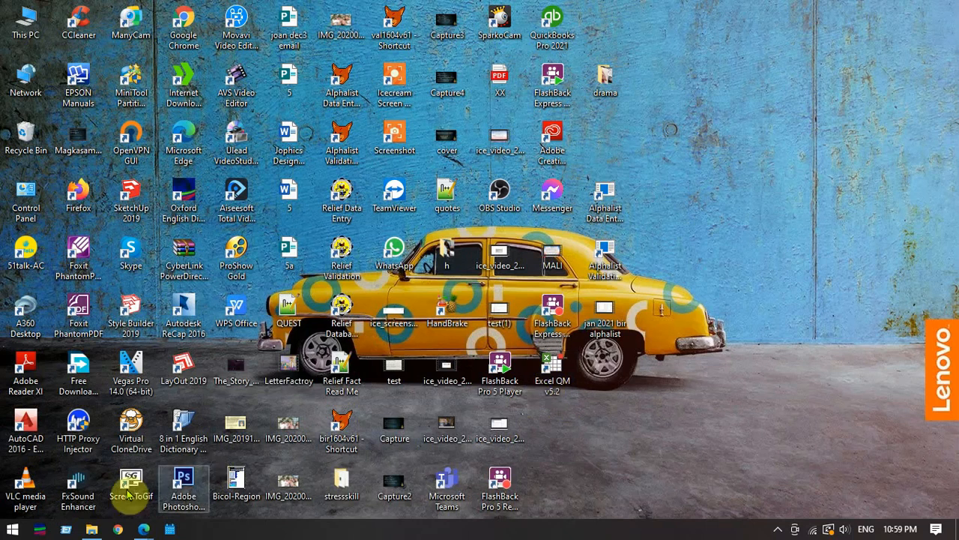
# Step: Launch Excel with a blank workbook and minimize it to return to the desktop
pyautogui.click(12, 529)
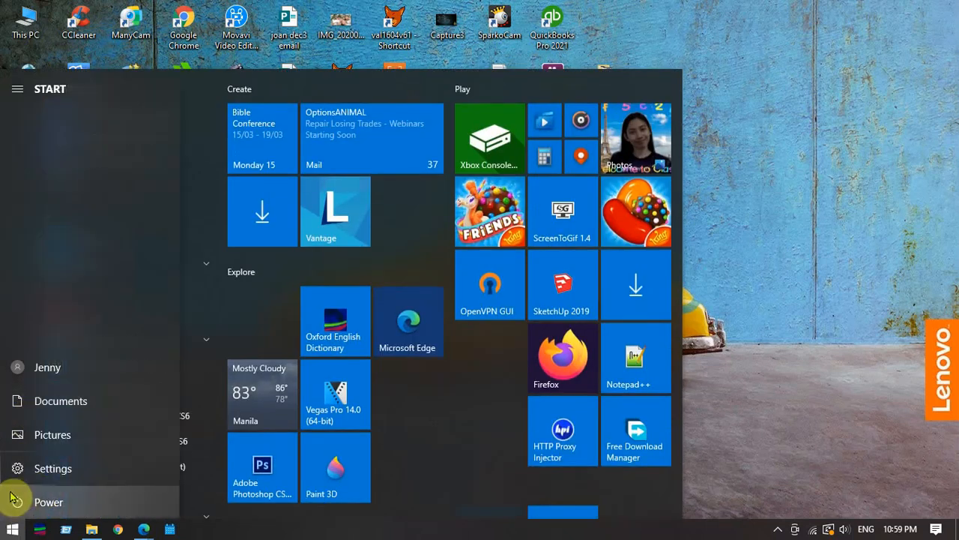
pyautogui.write('excel')
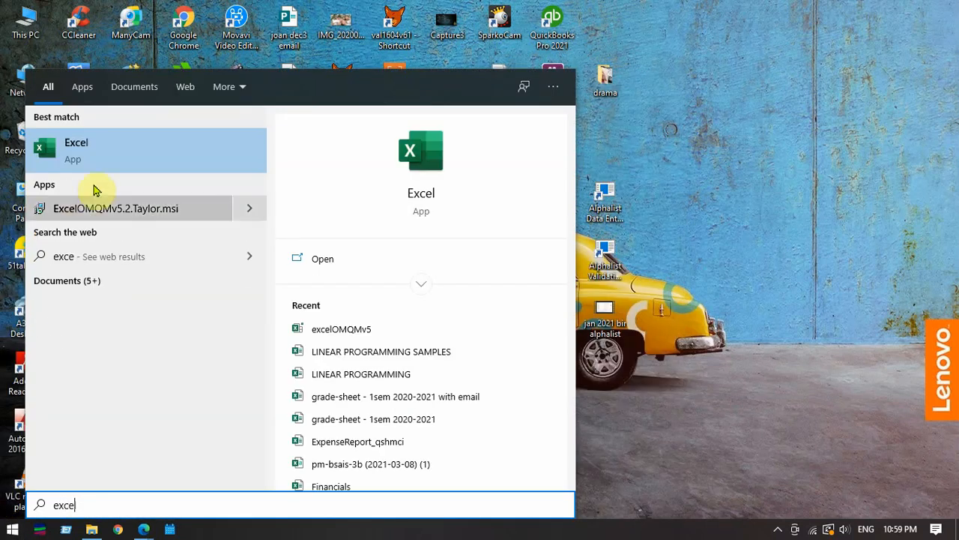
pyautogui.press('Return')
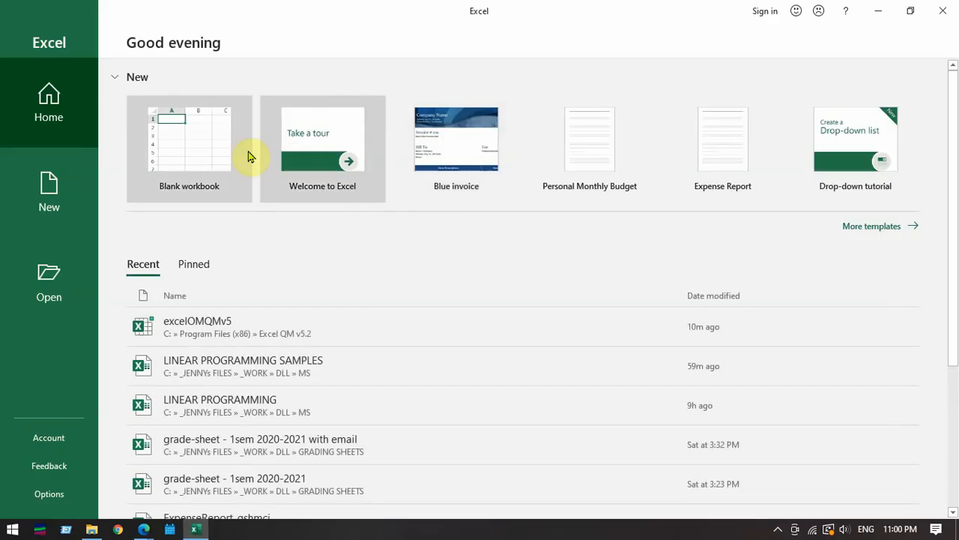
pyautogui.click(248, 154)
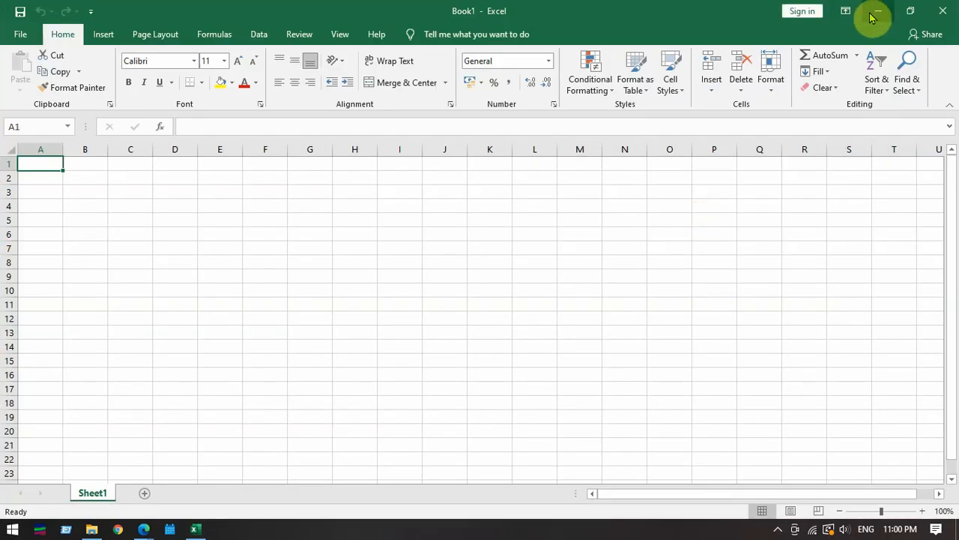
pyautogui.click(873, 12)
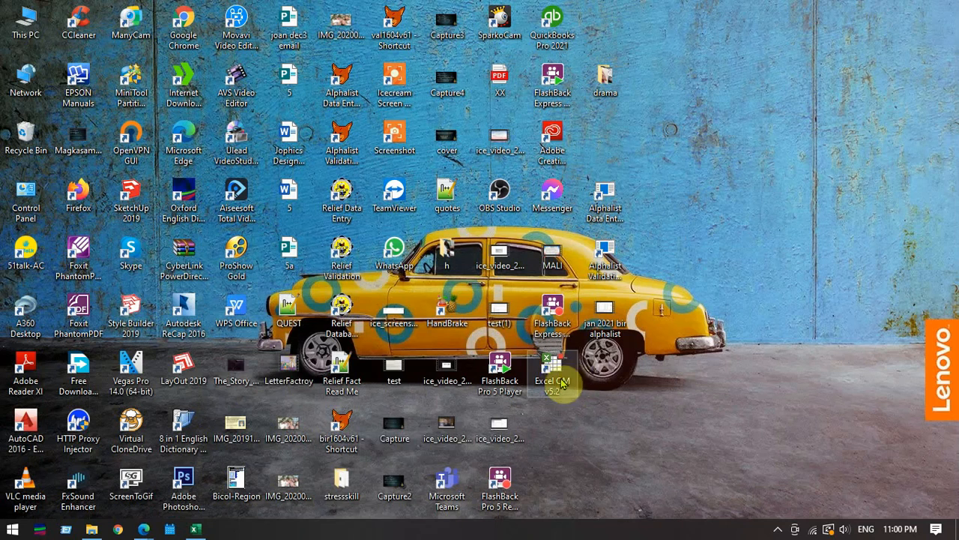
# Step: Open the Excel QM v5.2 desktop shortcut with Excel, enable its macros and dismiss the starting message
pyautogui.rightClick(561, 383)
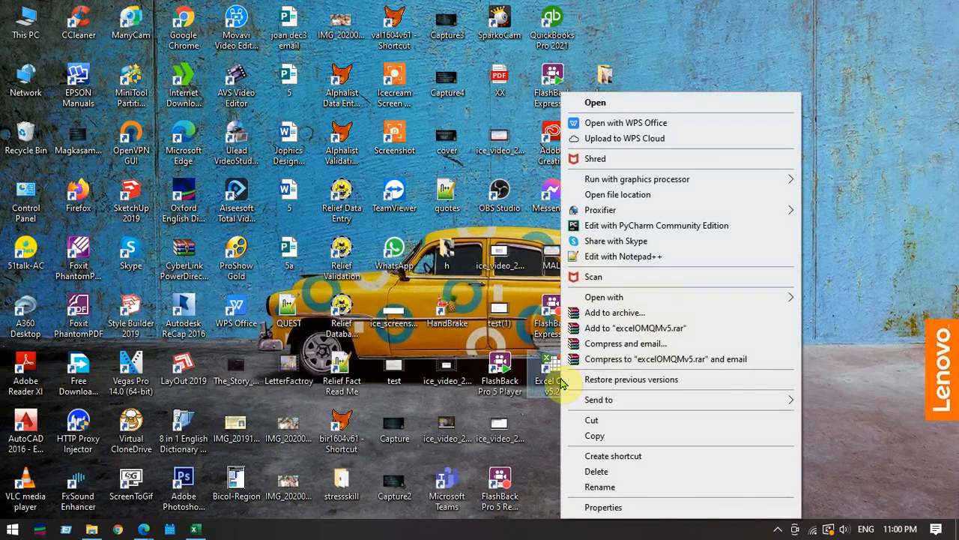
pyautogui.moveTo(617, 297)
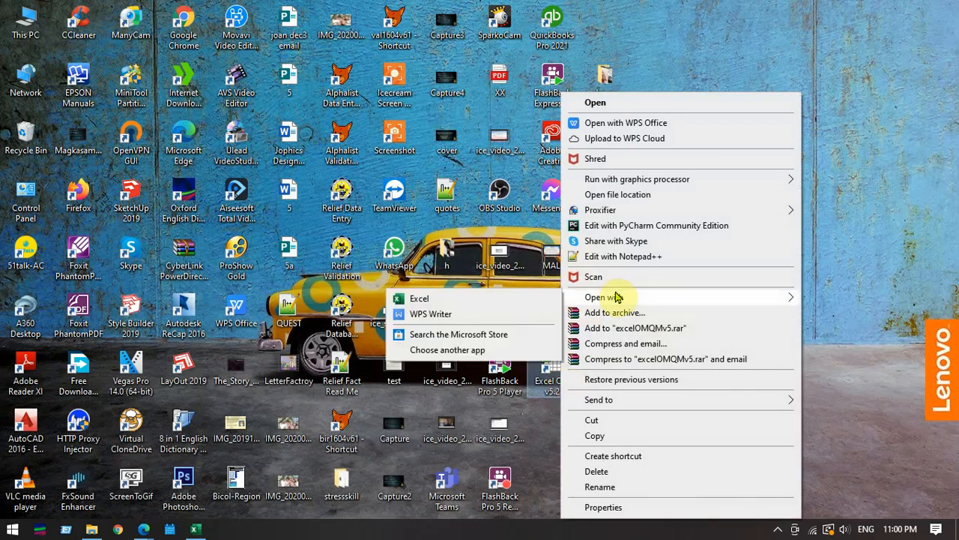
pyautogui.click(524, 300)
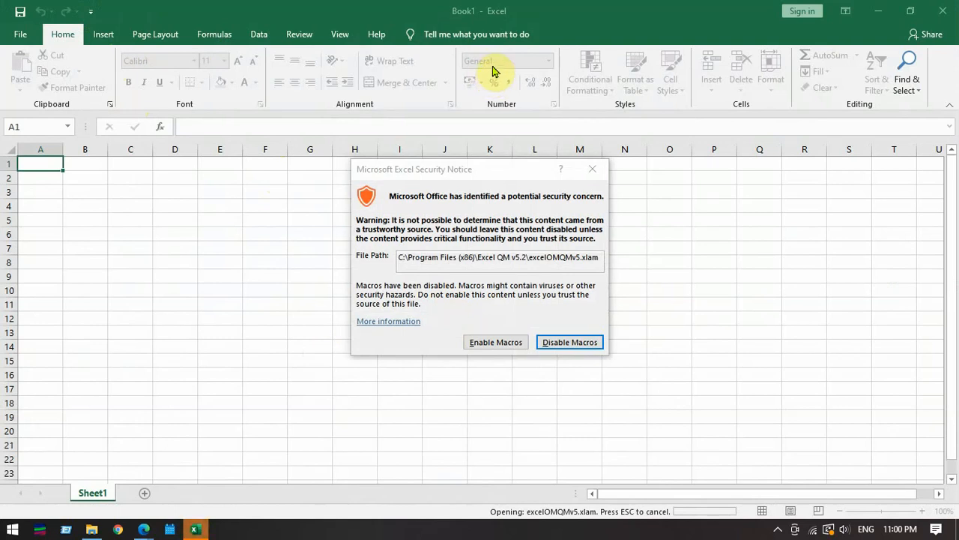
pyautogui.click(491, 347)
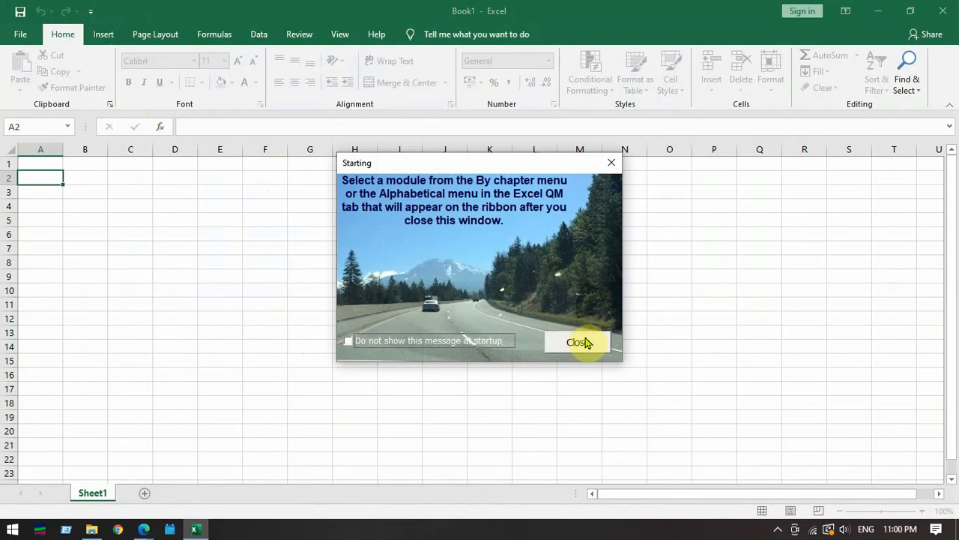
pyautogui.click(587, 342)
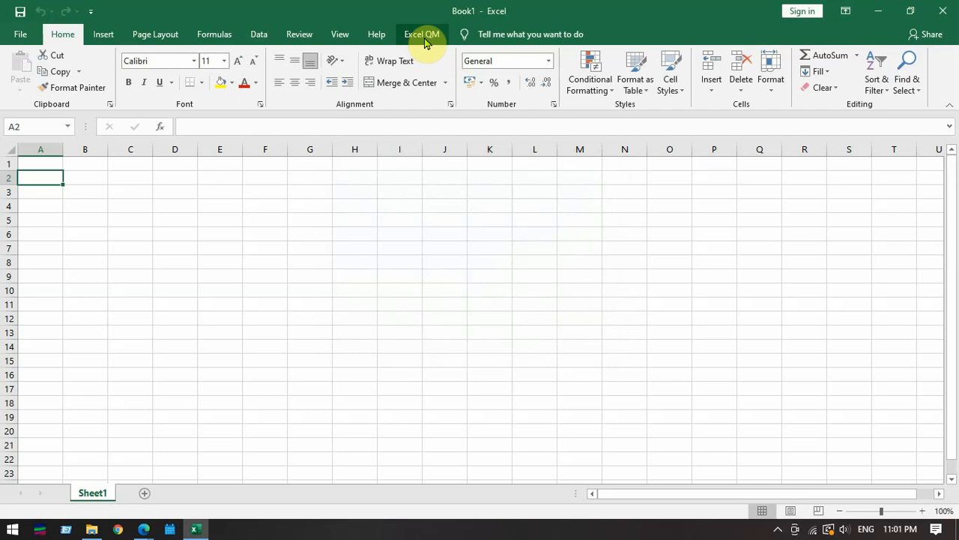
# Step: Start a new Excel QM linear programming model from Chapters 2,3,4 in the by-chapter modules
pyautogui.click(422, 35)
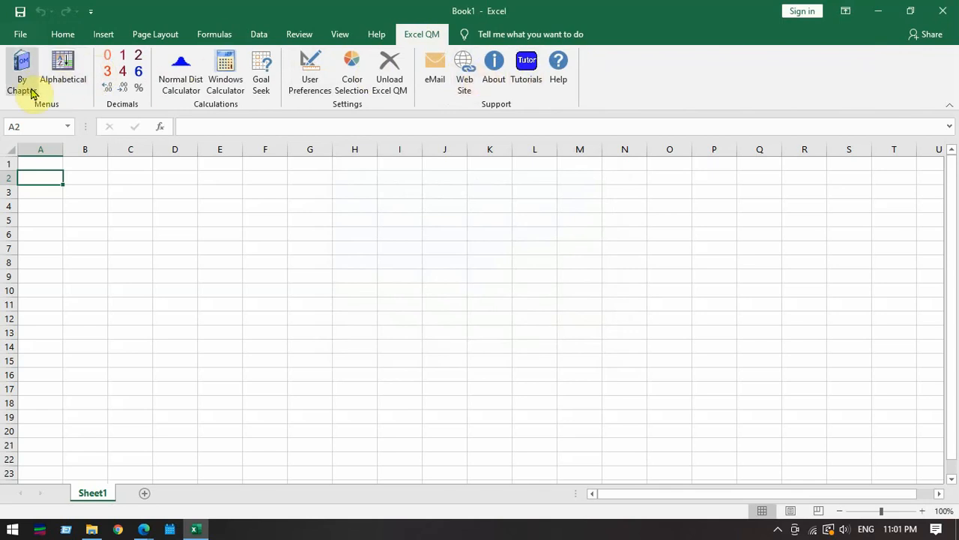
pyautogui.click(32, 92)
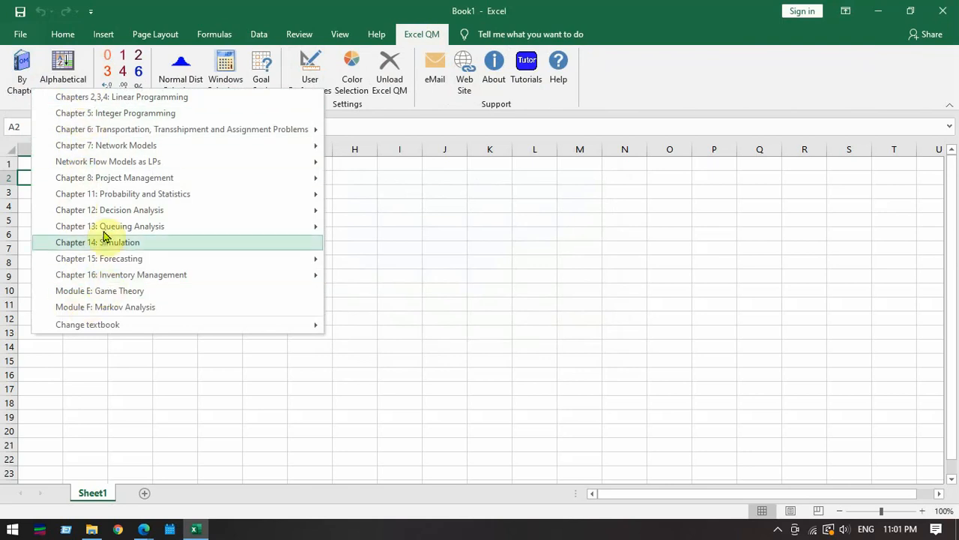
pyautogui.click(192, 102)
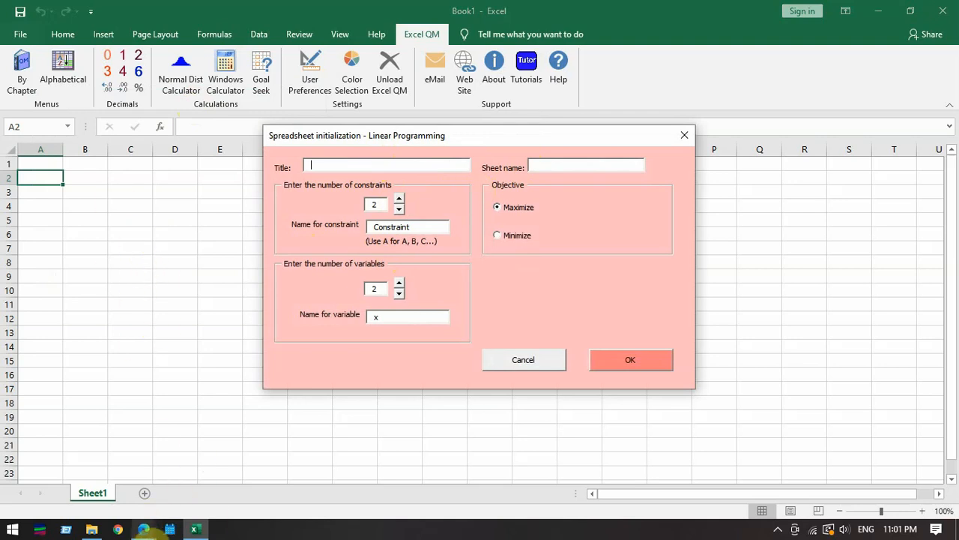
# Step: Switch to the MANAGEMENT SCIENCE TOOLS presentation and present LP Problem 1: Product Mix through to the Beaver Creek Pottery Company model slide
pyautogui.moveTo(143, 529)
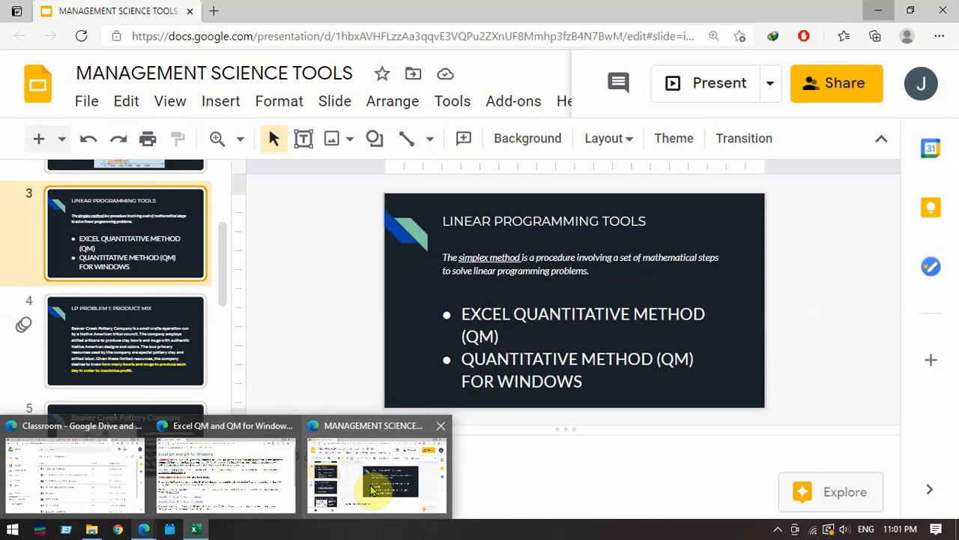
pyautogui.click(370, 479)
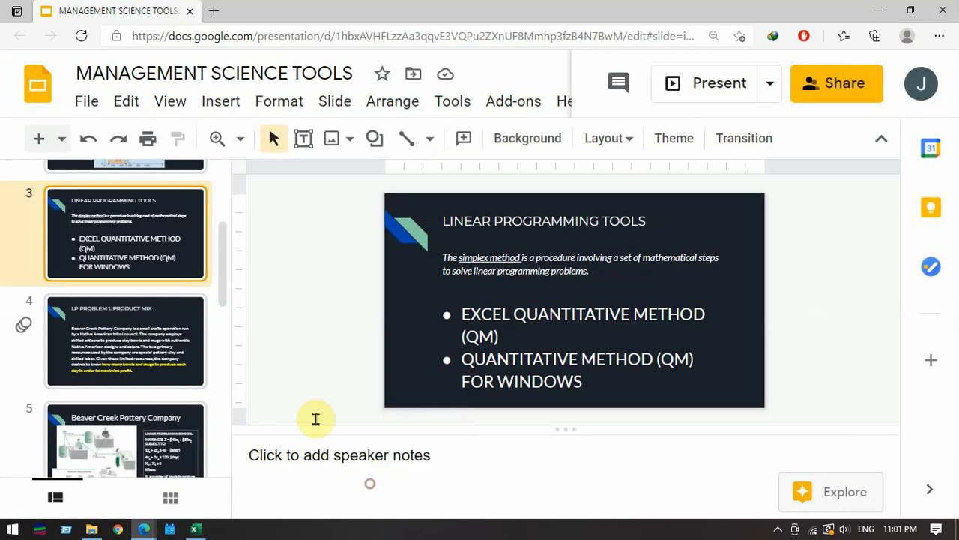
pyautogui.click(146, 436)
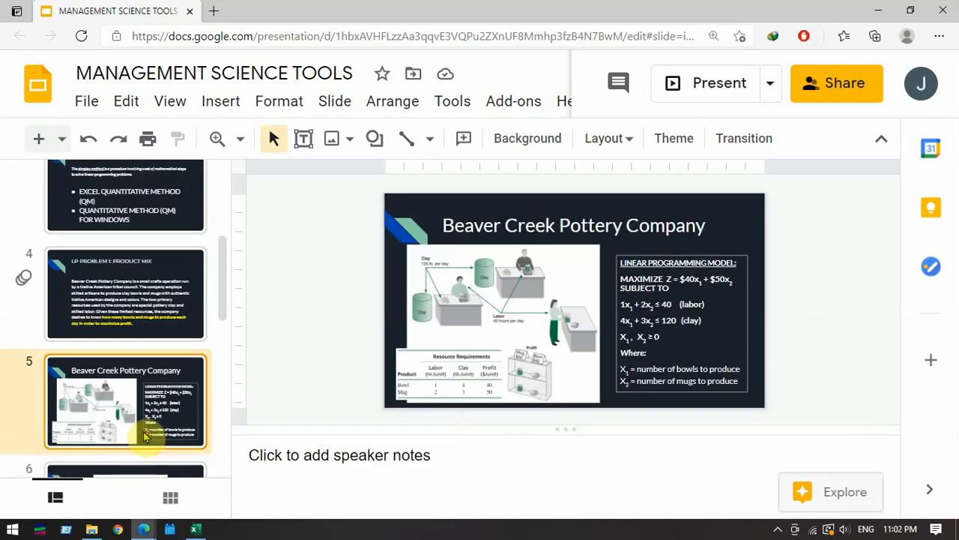
pyautogui.click(133, 307)
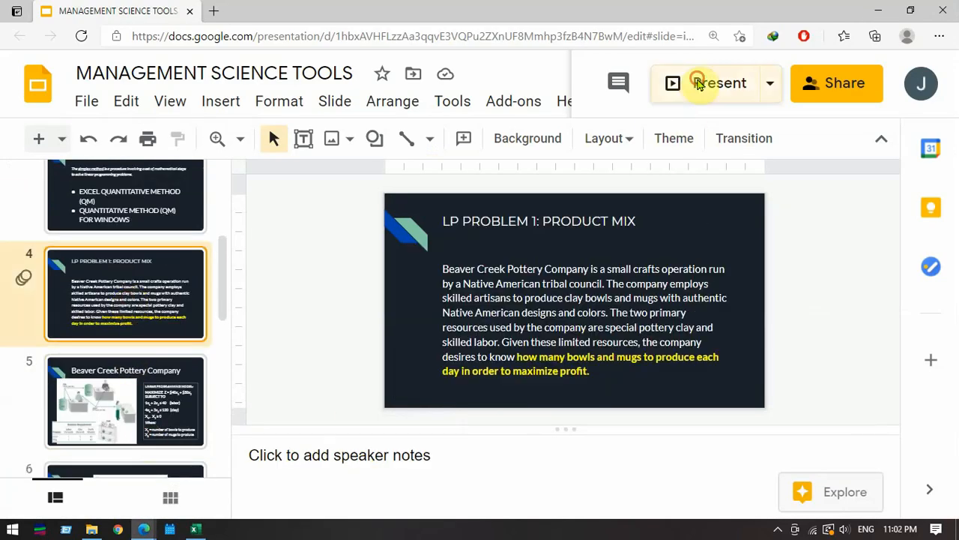
pyautogui.click(697, 81)
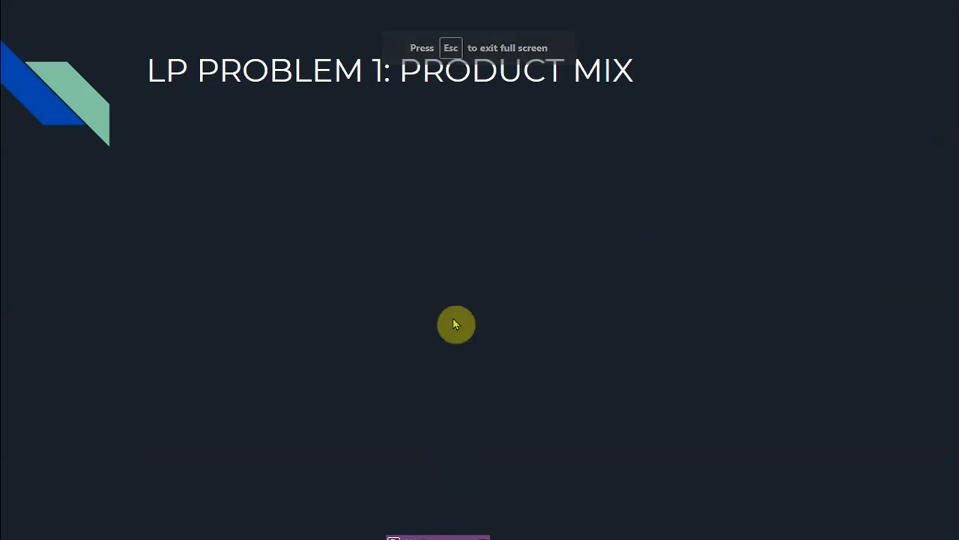
pyautogui.click(461, 300)
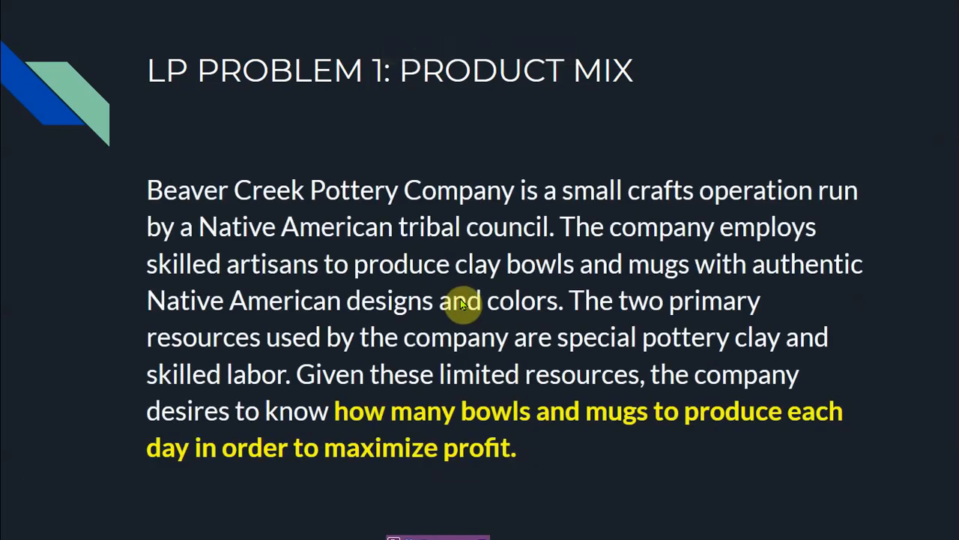
pyautogui.click(460, 300)
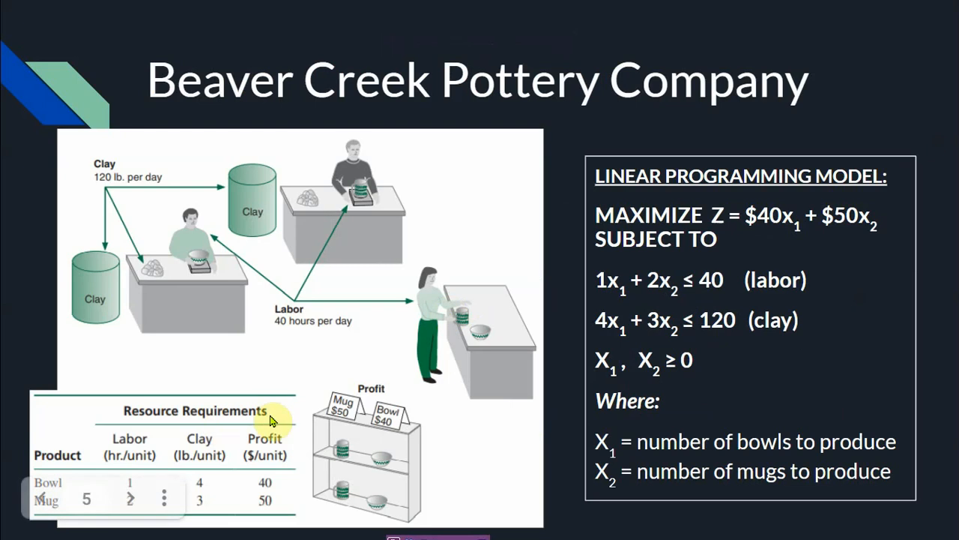
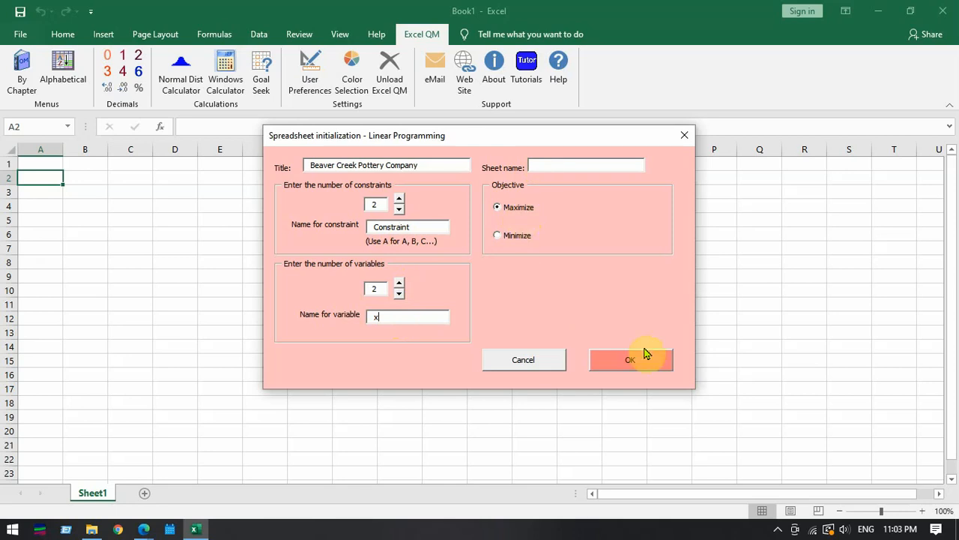
# Step: Create the linear programming sheet titled Beaver Creek Pottery Company with 2 constraints, 2 variables named x and a Maximize objective
pyautogui.click(654, 367)
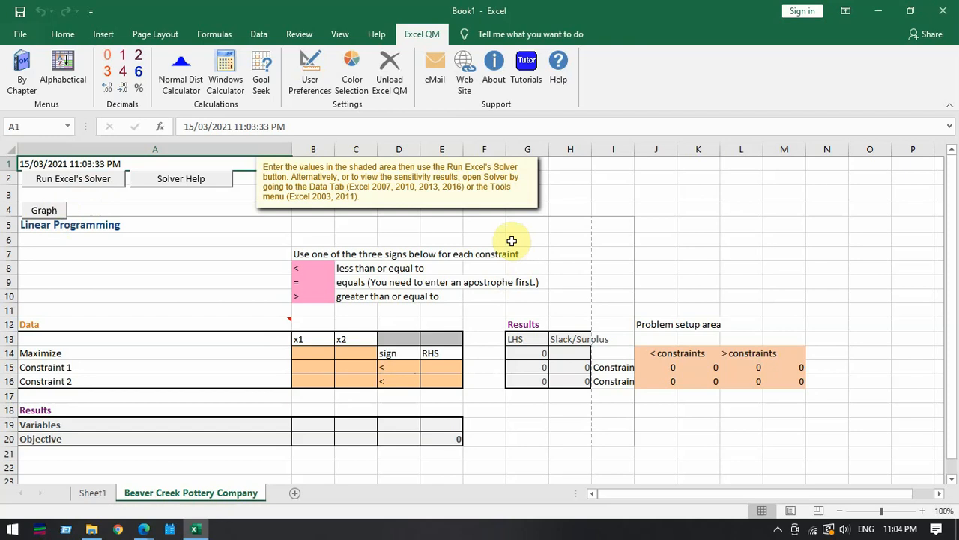
# Step: Check that Excel's Solver is available and examine the shaded coefficient and RHS cells in the Data table
pyautogui.click(254, 36)
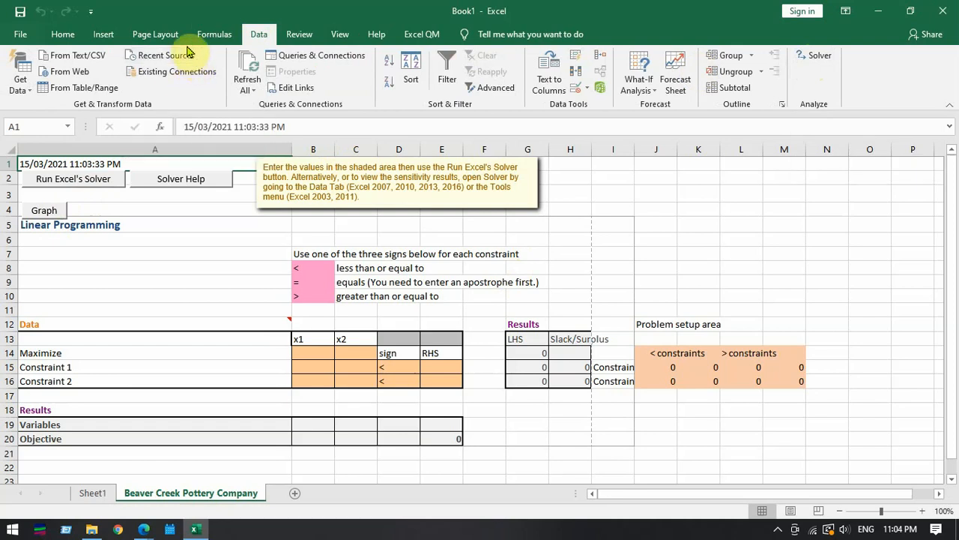
pyautogui.click(690, 225)
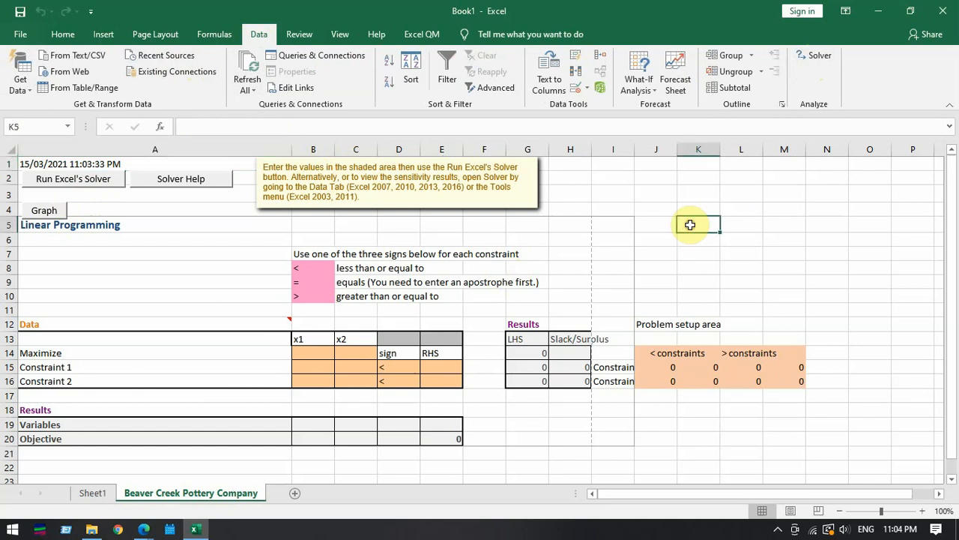
pyautogui.moveTo(310, 358); pyautogui.dragTo(355, 380)
pyautogui.click(437, 384)
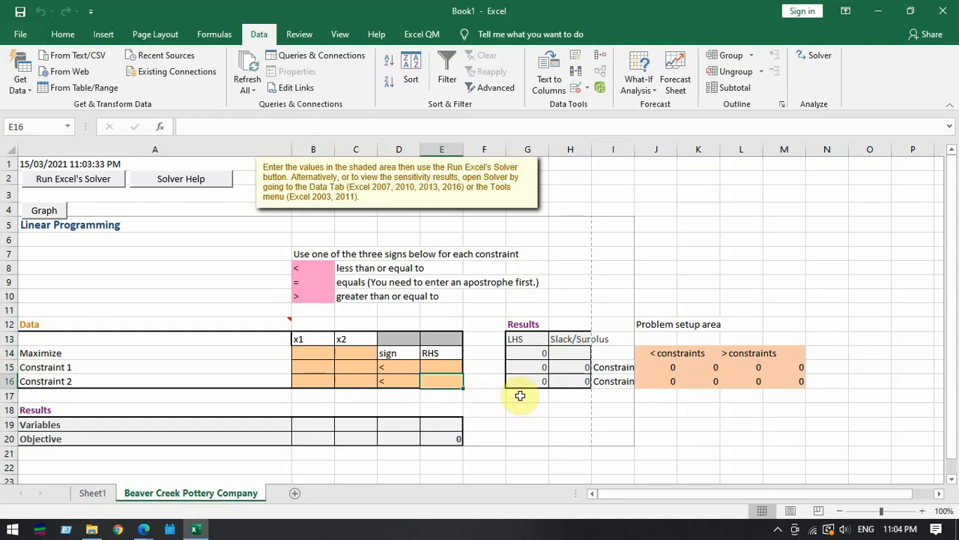
# Step: Check the objective function on the presentation slide and enter coefficients 40 for x1 and 50 for x2 in the Maximize row
pyautogui.hotkey('alt', 'Tab')
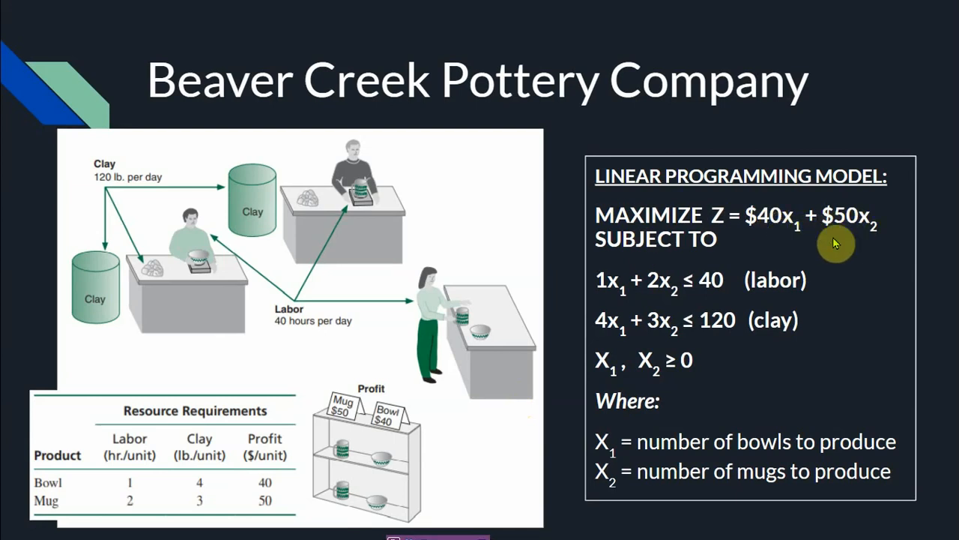
pyautogui.hotkey('alt', 'Tab')
pyautogui.click(325, 352)
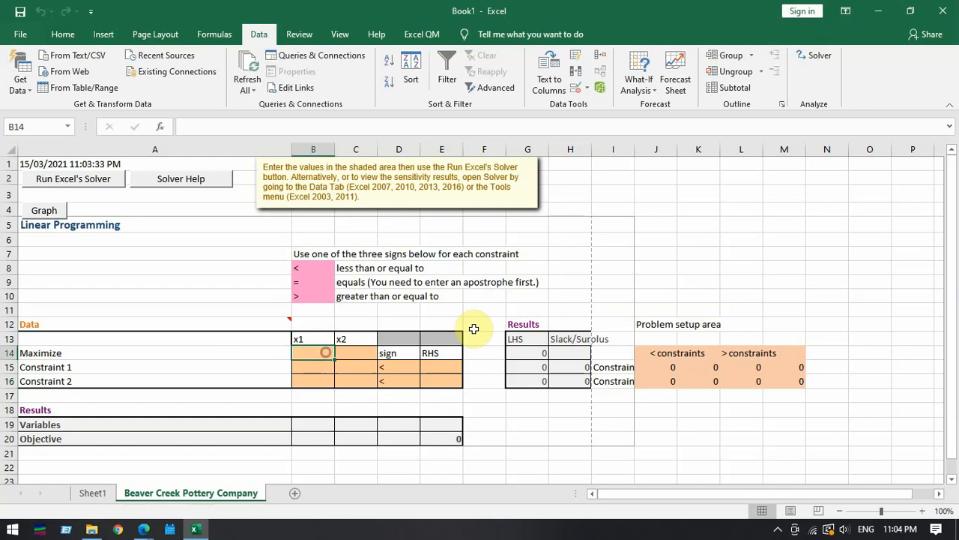
pyautogui.write('40')
pyautogui.press('Tab')
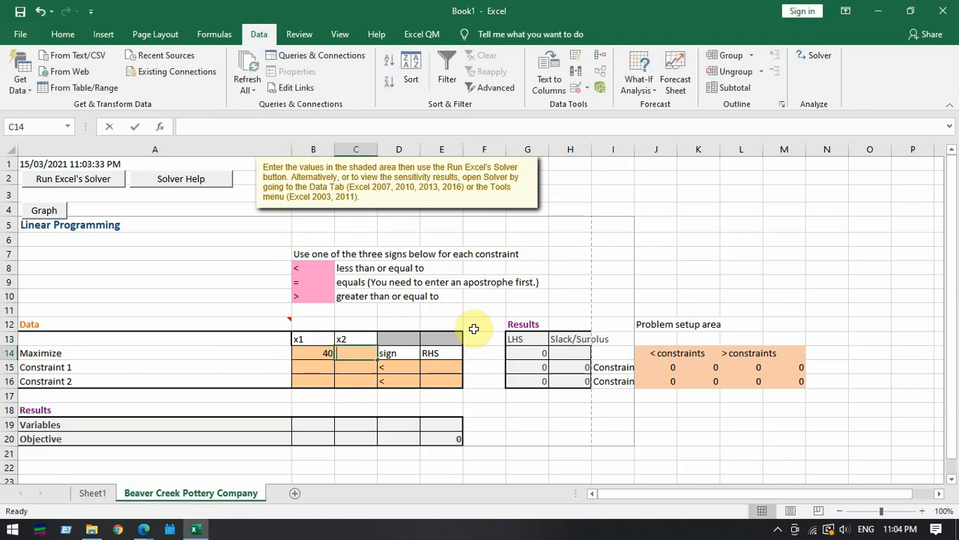
pyautogui.write('50')
pyautogui.press('Down')
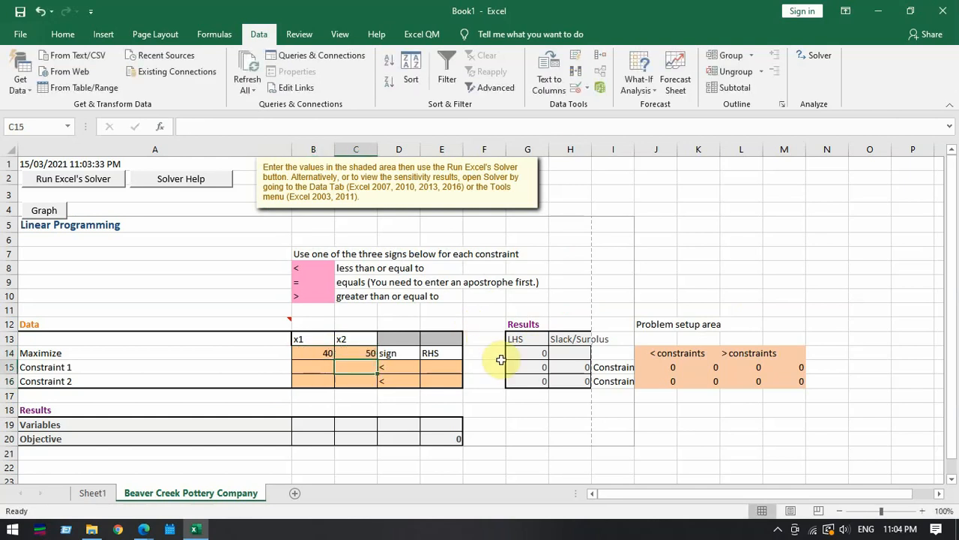
# Step: Rename the Constraint 1 row label in the Data table as Labor Constraint
pyautogui.click(248, 366)
pyautogui.doubleClick(248, 366)
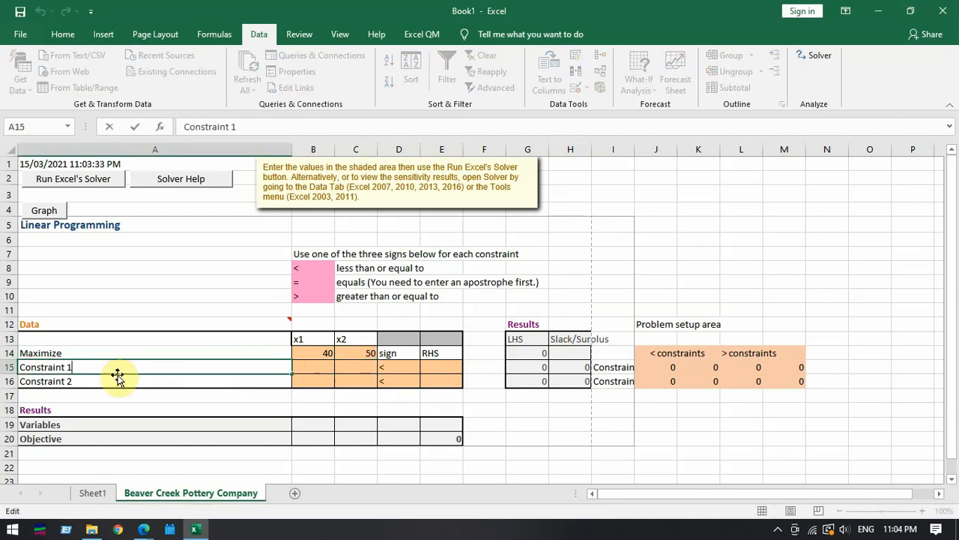
pyautogui.moveTo(73, 370); pyautogui.dragTo(18, 366)
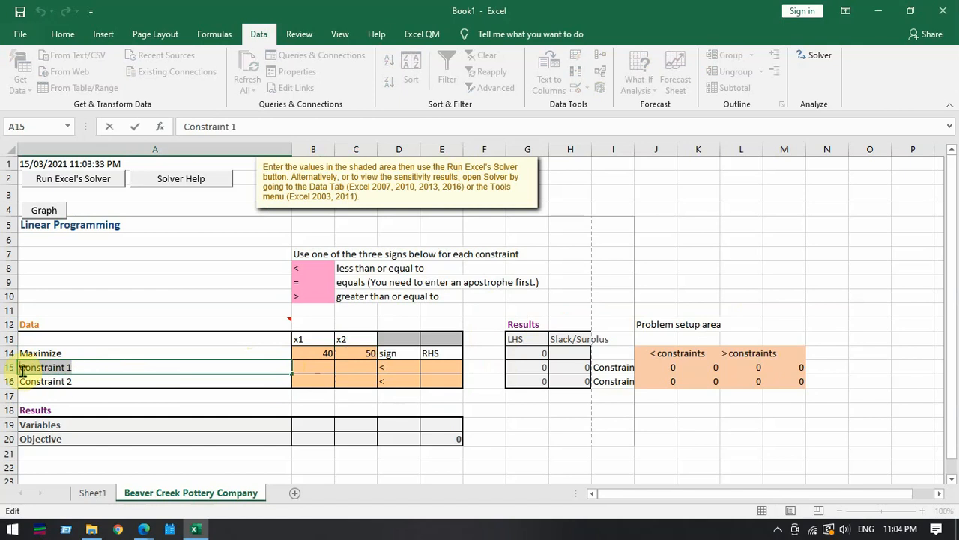
pyautogui.write('L')
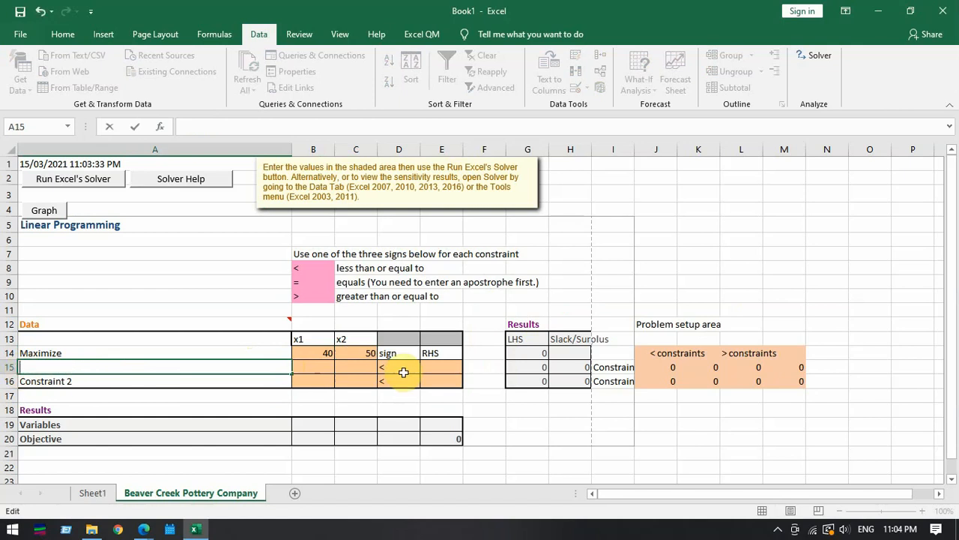
pyautogui.write('abor con')
pyautogui.press('BackSpace')
pyautogui.press('BackSpace')
pyautogui.write('Cons')
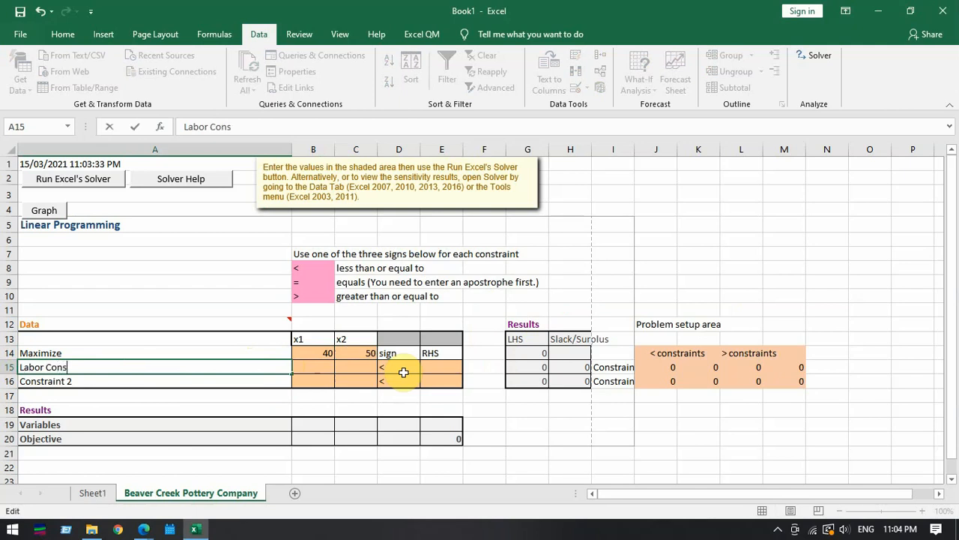
pyautogui.write('trat')
pyautogui.write('nt')
pyautogui.press('BackSpace')
pyautogui.press('Return')
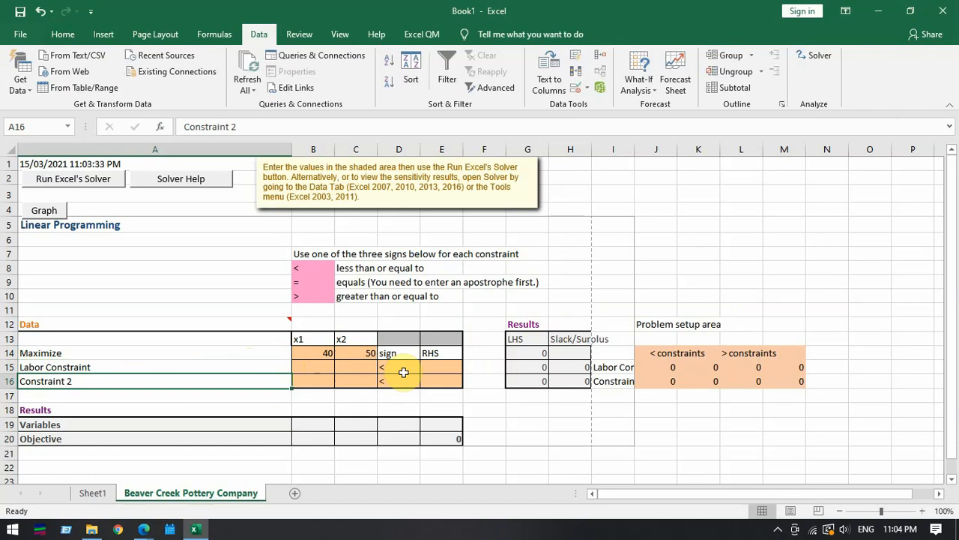
# Step: Rename the Constraint 2 row label in the Data table as Clay Constraint
pyautogui.write('Clay ')
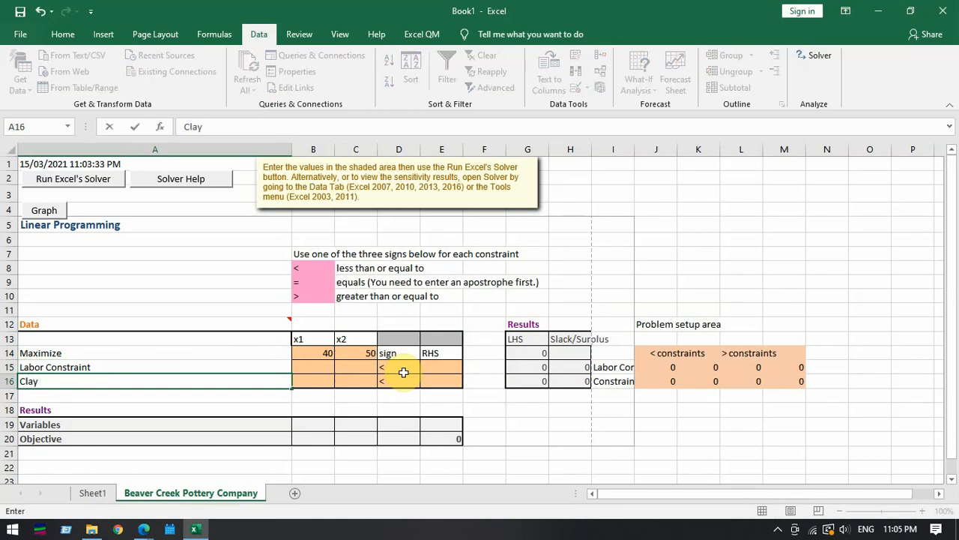
pyautogui.write('Constraint')
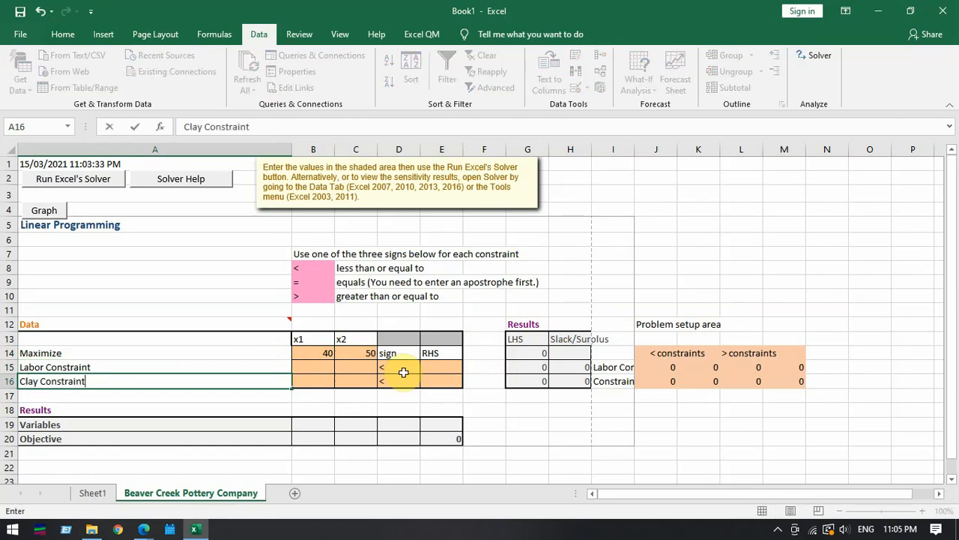
pyautogui.press('Return')
# Step: Consult the labor inequality on the slide and enter coefficients 1 for x1 and 2 for x2 in the Labor Constraint row
pyautogui.hotkey('alt', 'Tab')
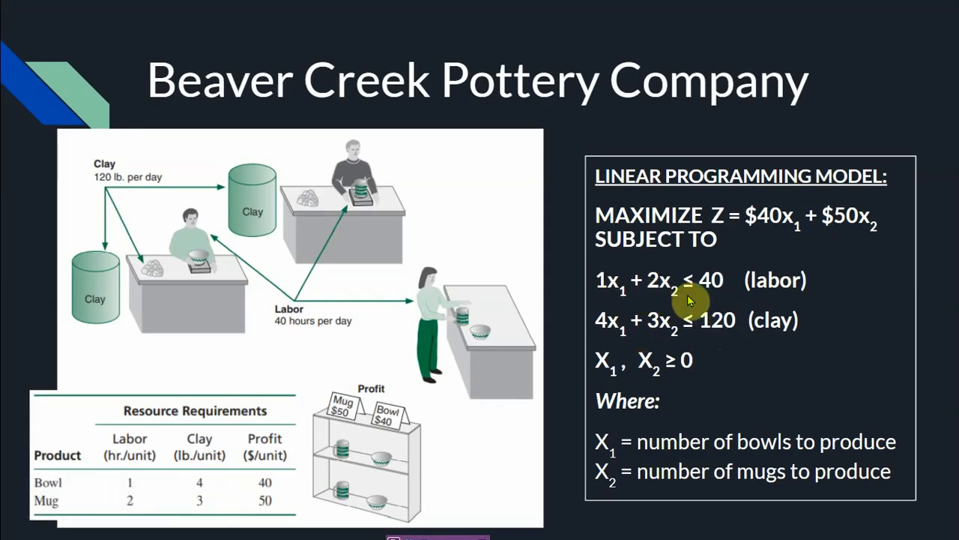
pyautogui.hotkey('alt', 'Tab')
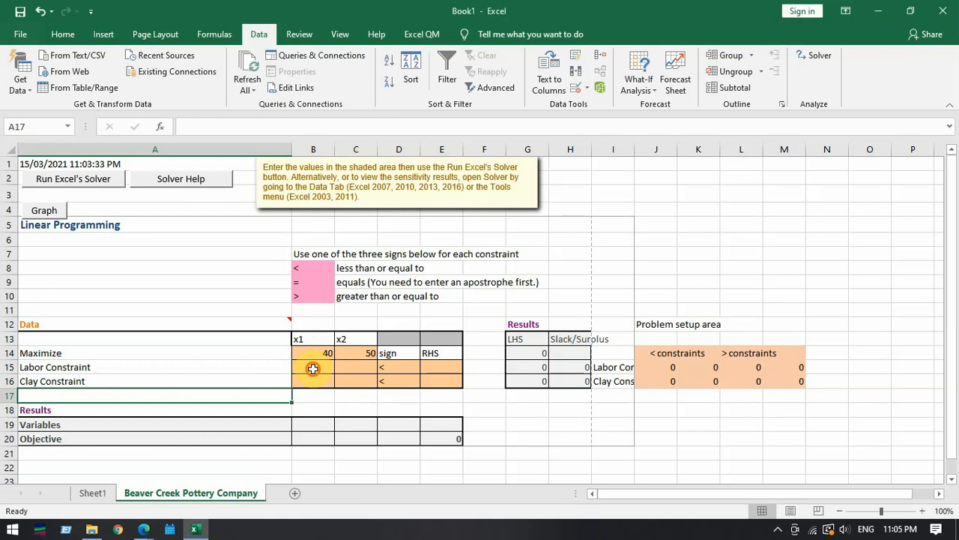
pyautogui.click(315, 367)
pyautogui.write('1')
pyautogui.press('Tab')
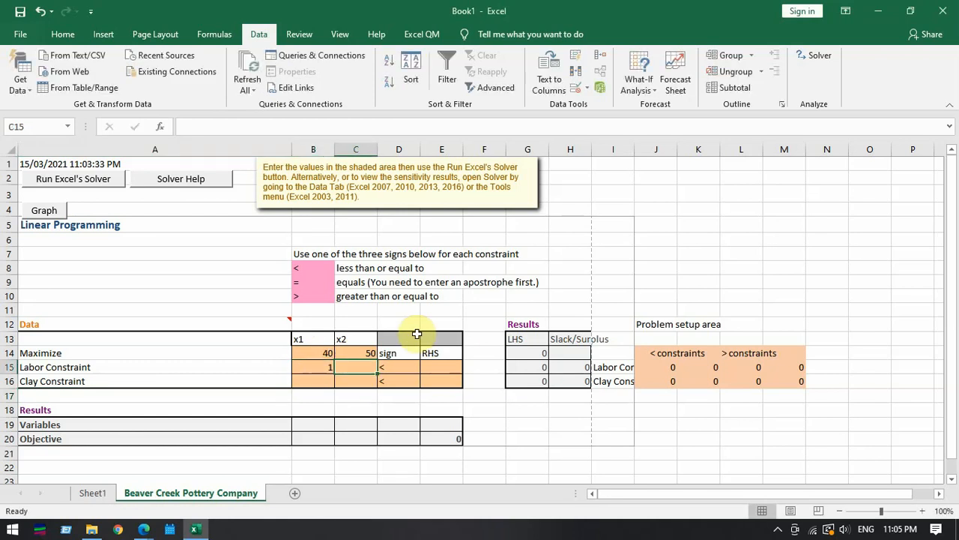
pyautogui.write('2')
pyautogui.press('Tab')
# Step: Check the labor limit on the slide and the sign legend, set the Labor Constraint's RHS to 40, and review the Slack/Surplus cells
pyautogui.hotkey('alt', 'Tab')
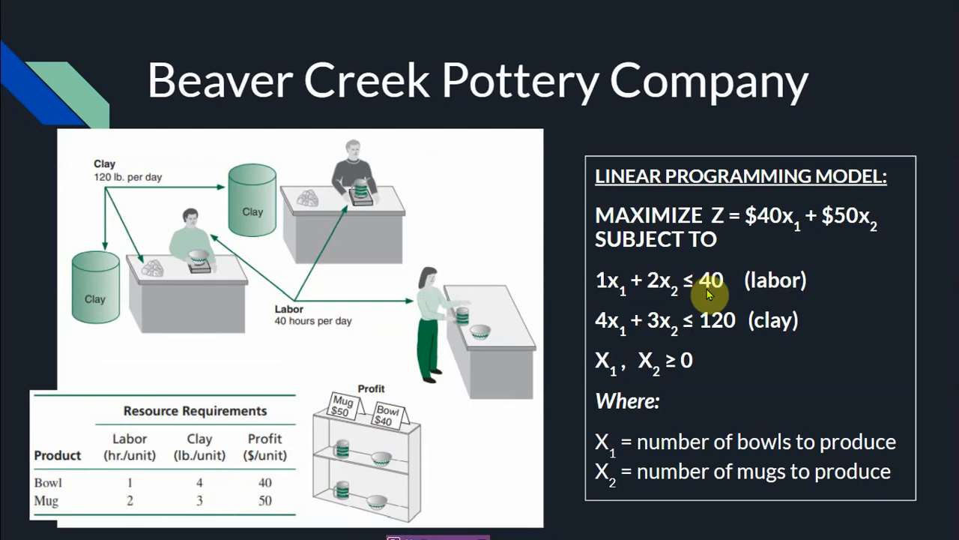
pyautogui.hotkey('alt', 'Tab')
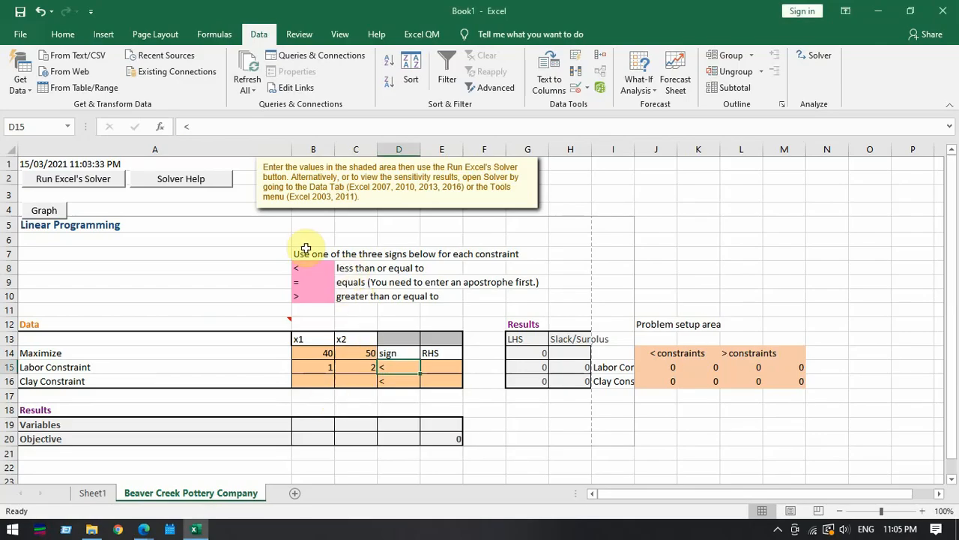
pyautogui.moveTo(306, 248); pyautogui.dragTo(487, 296)
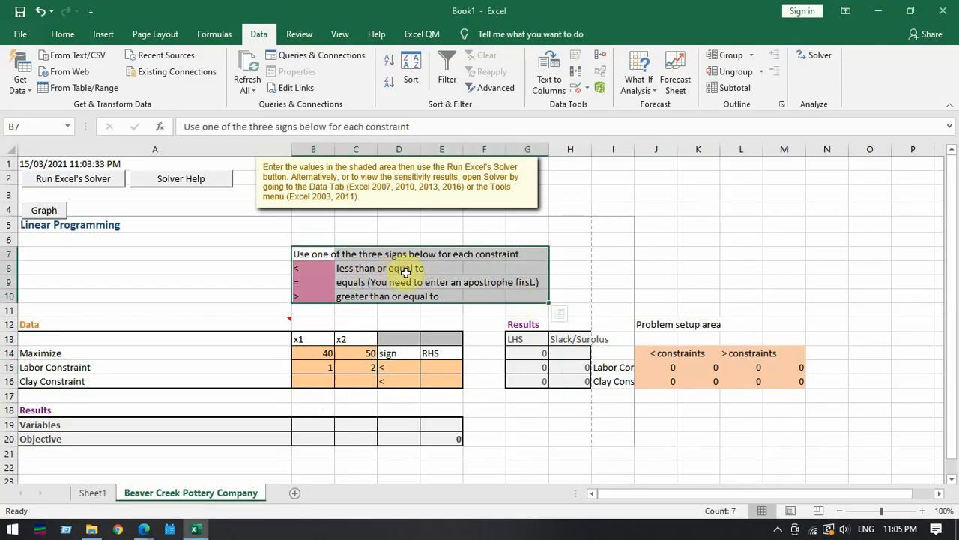
pyautogui.click(318, 273)
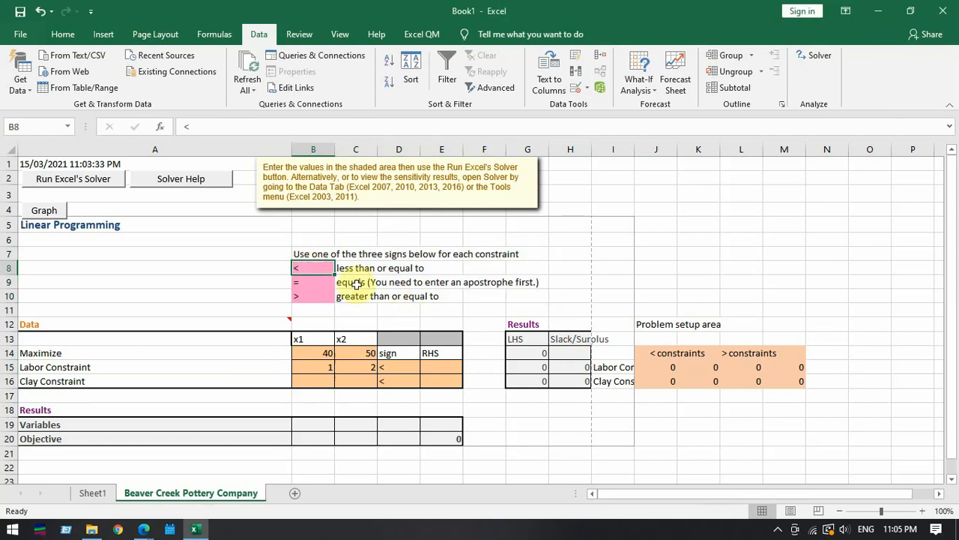
pyautogui.click(400, 365)
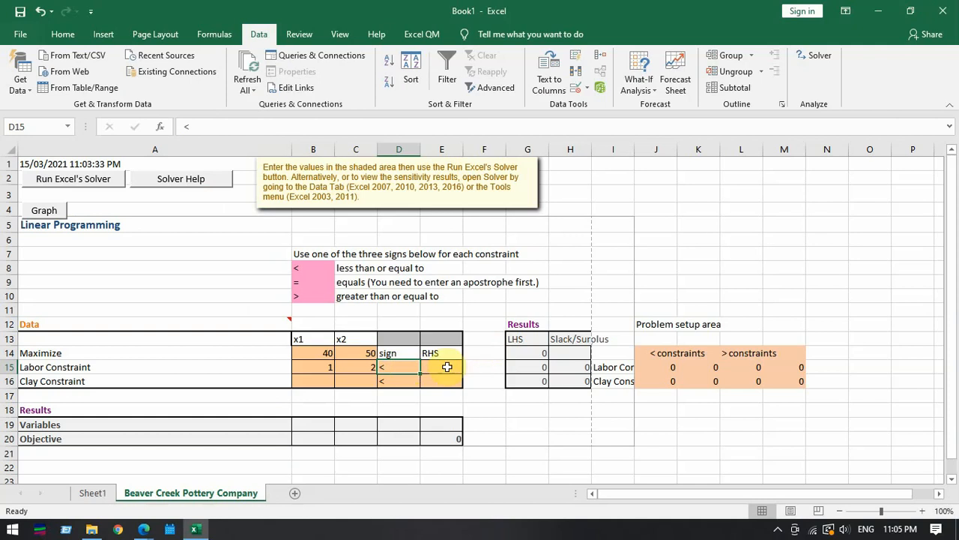
pyautogui.click(446, 367)
pyautogui.write('40')
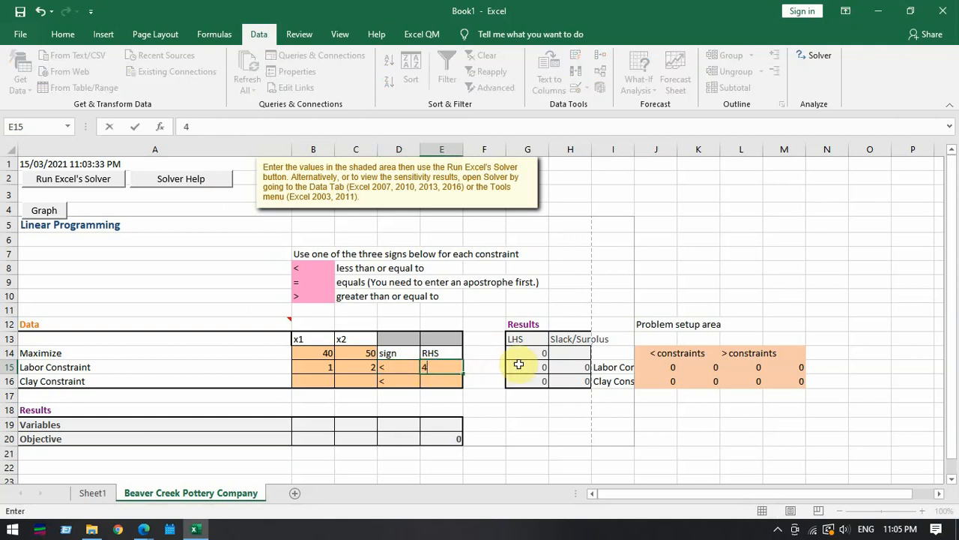
pyautogui.press('Return')
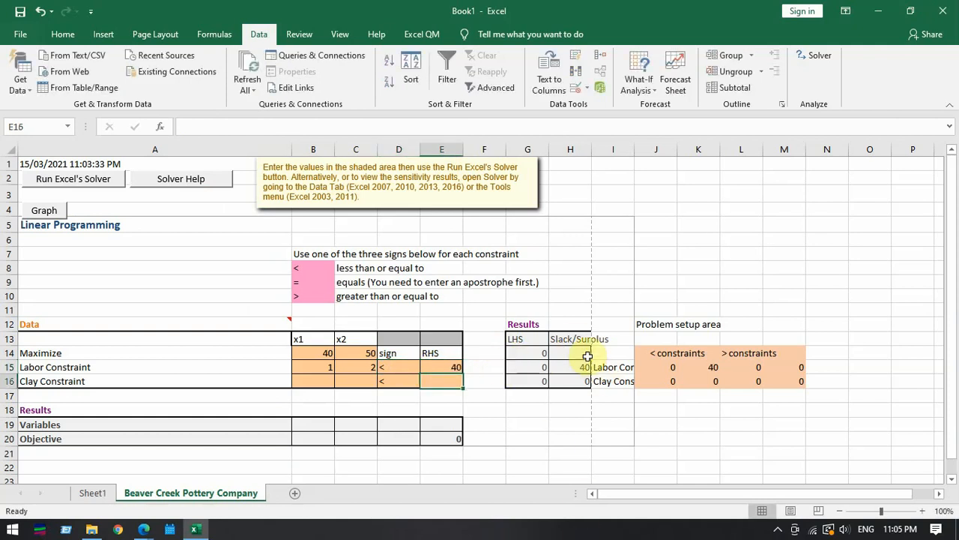
pyautogui.moveTo(584, 354); pyautogui.dragTo(582, 381)
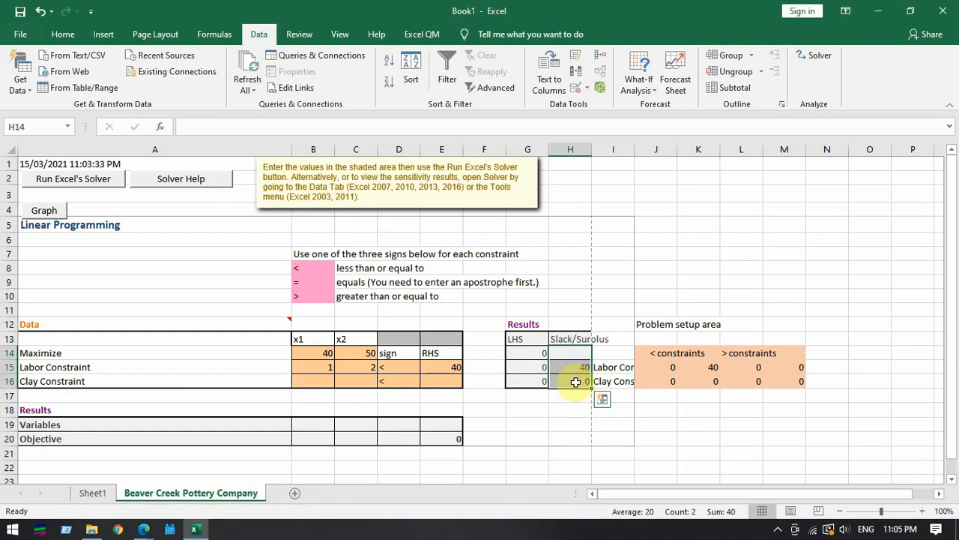
# Step: Enter coefficients 4 for x1 and 3 for x2 in the Clay Constraint row
pyautogui.click(322, 380)
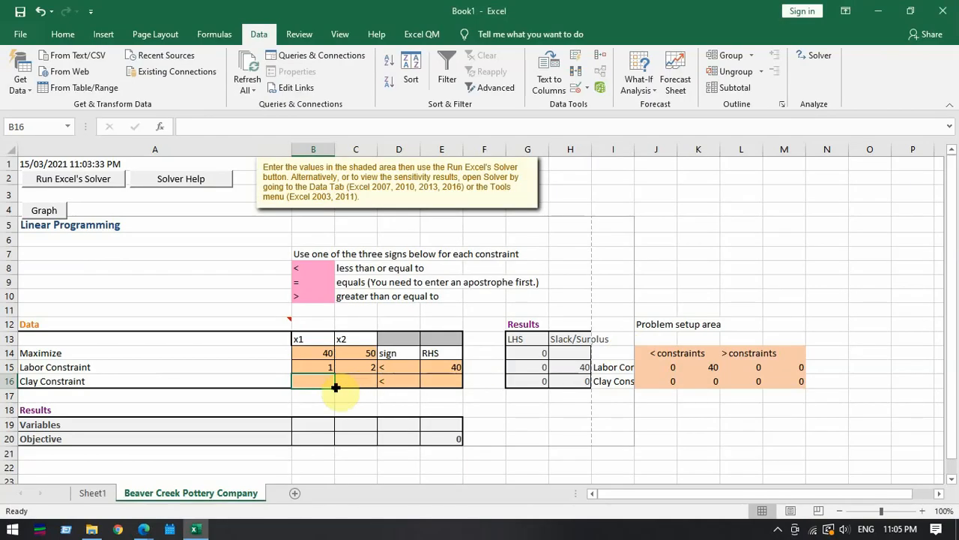
pyautogui.write('4')
pyautogui.press('Tab')
pyautogui.write('3')
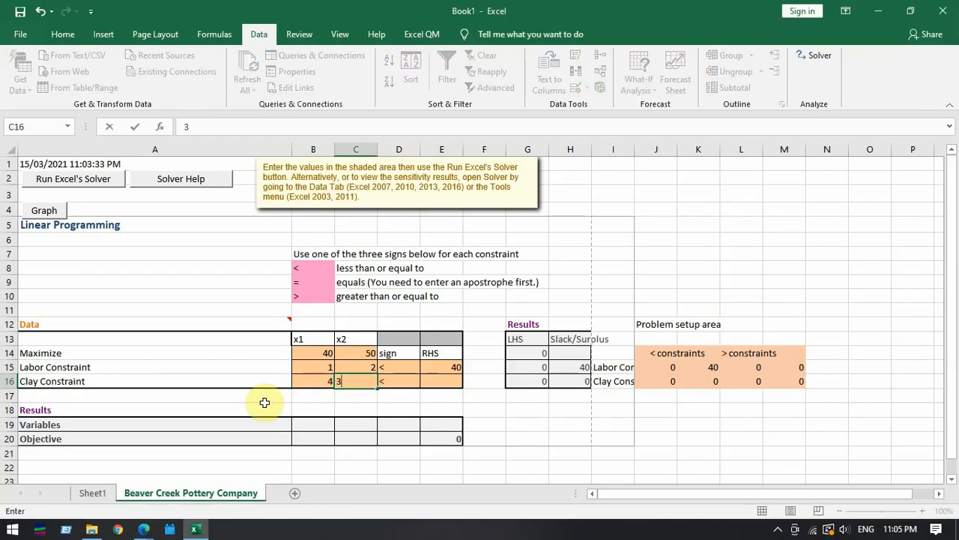
pyautogui.press('Return')
# Step: Check the clay limit on the slide and the row's sign, and set the Clay Constraint's RHS to 120
pyautogui.hotkey('alt', 'Tab')
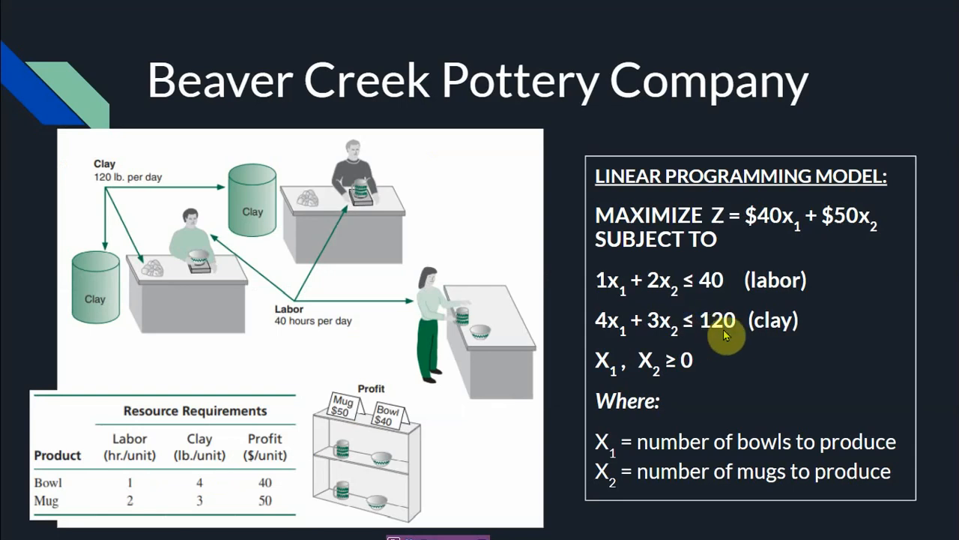
pyautogui.hotkey('alt', 'Tab')
pyautogui.click(413, 377)
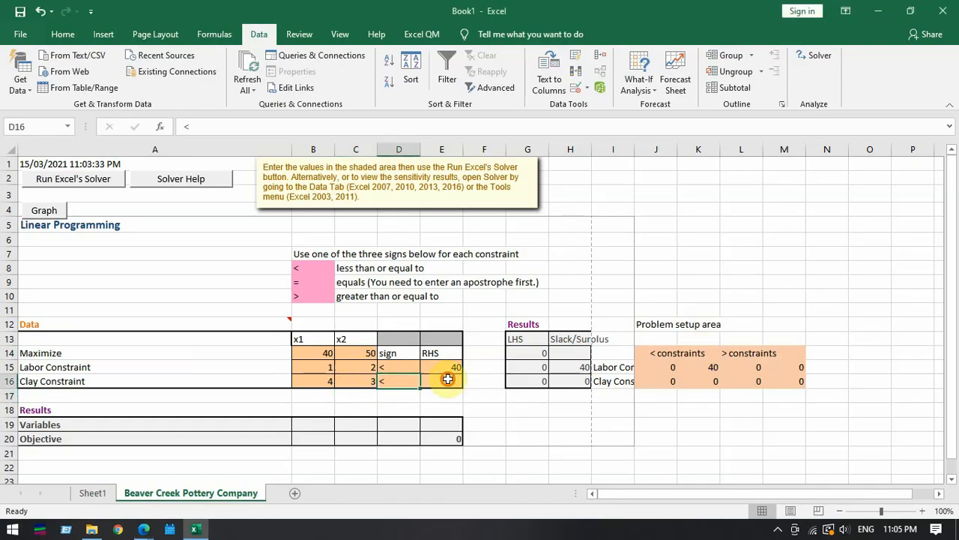
pyautogui.click(446, 376)
pyautogui.write('120')
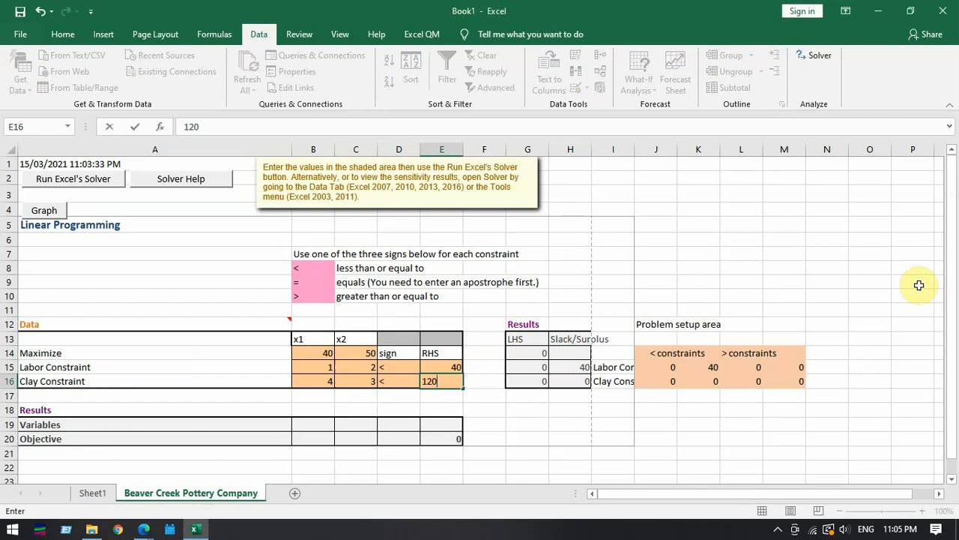
pyautogui.press('Return')
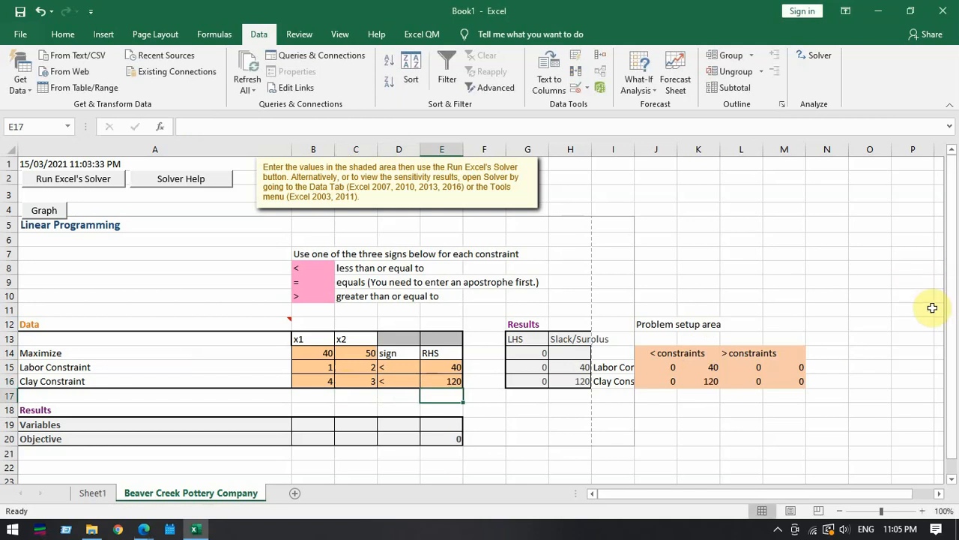
# Step: Examine the Problem setup area, the Slack/Surplus column and the x1 and x2 cells in the Variables results row
pyautogui.moveTo(673, 355); pyautogui.dragTo(779, 382)
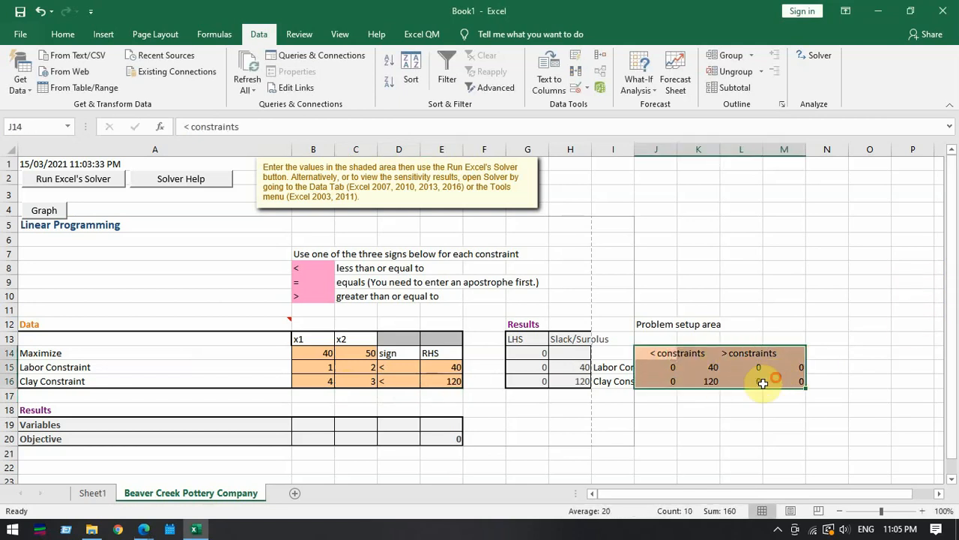
pyautogui.click(600, 406)
pyautogui.moveTo(571, 339); pyautogui.dragTo(559, 405)
pyautogui.click(559, 405)
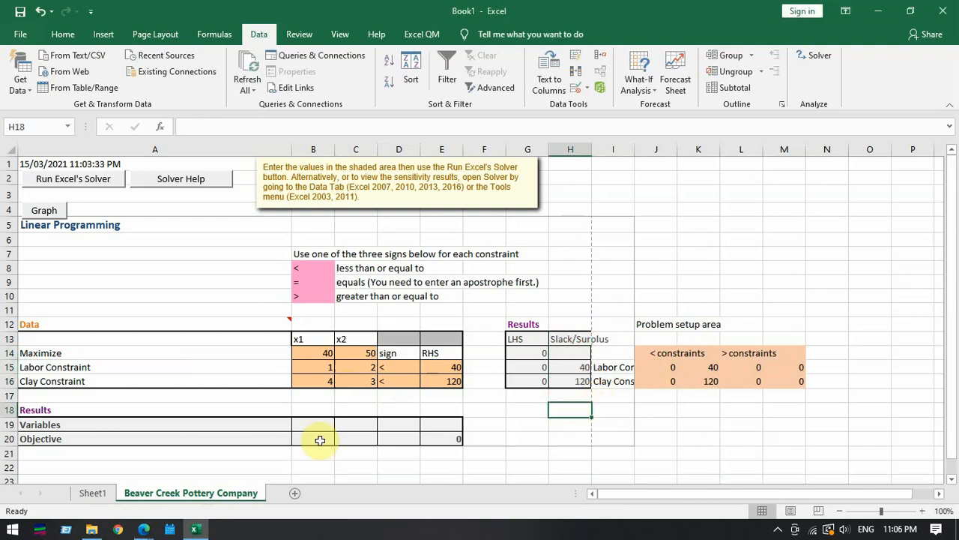
pyautogui.click(415, 424)
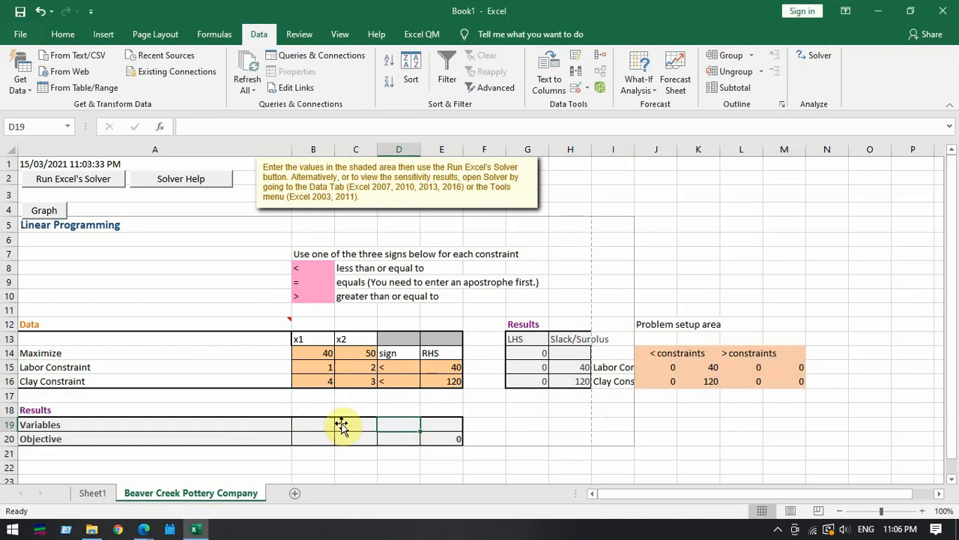
pyautogui.moveTo(304, 423); pyautogui.dragTo(424, 420)
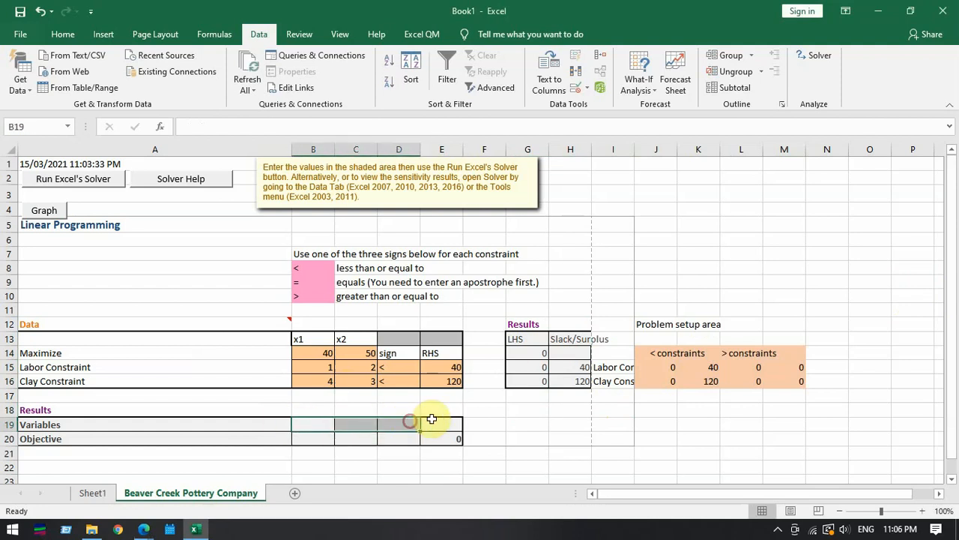
pyautogui.click(313, 425)
pyautogui.moveTo(323, 425); pyautogui.dragTo(368, 419)
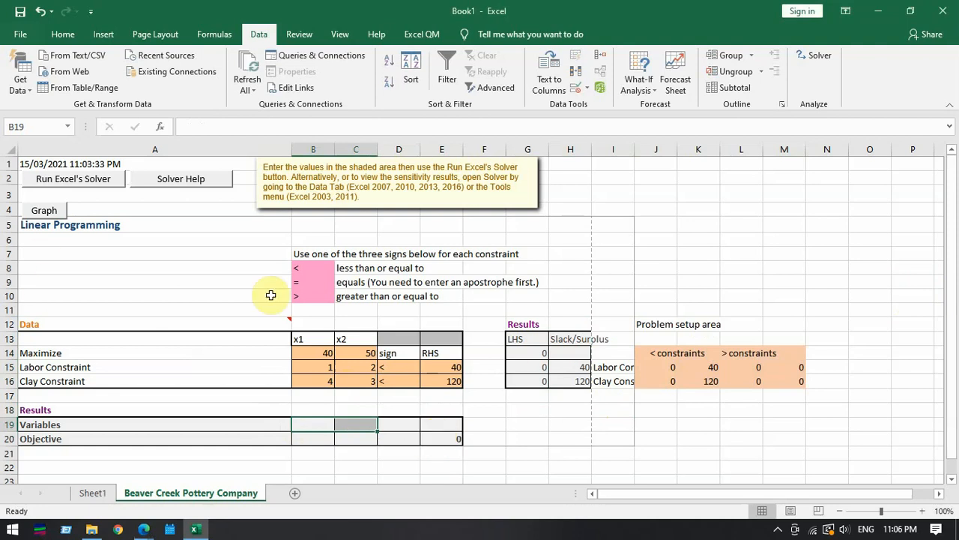
# Step: Solve the model with Excel's Solver and select the solution values for x1 and x2 in the Variables row
pyautogui.click(95, 185)
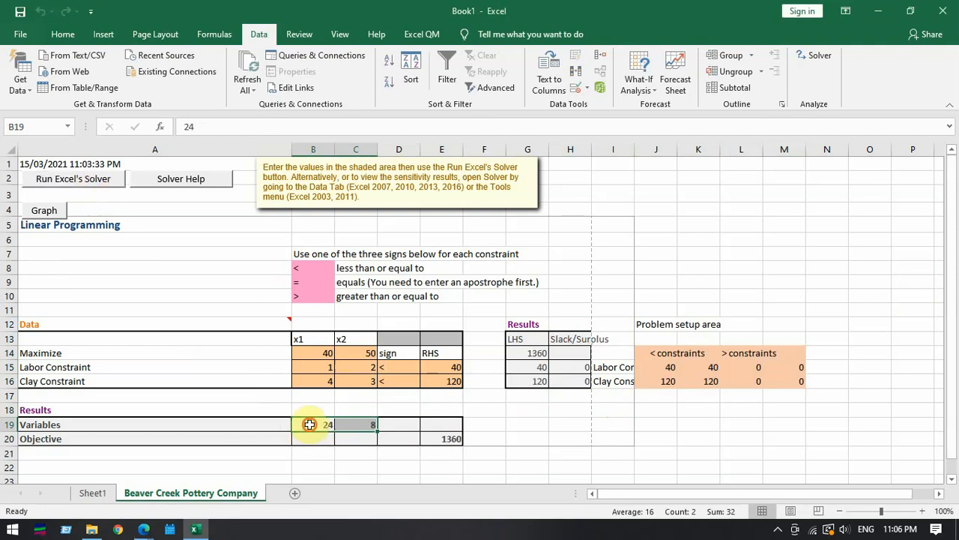
pyautogui.moveTo(310, 422); pyautogui.dragTo(342, 425)
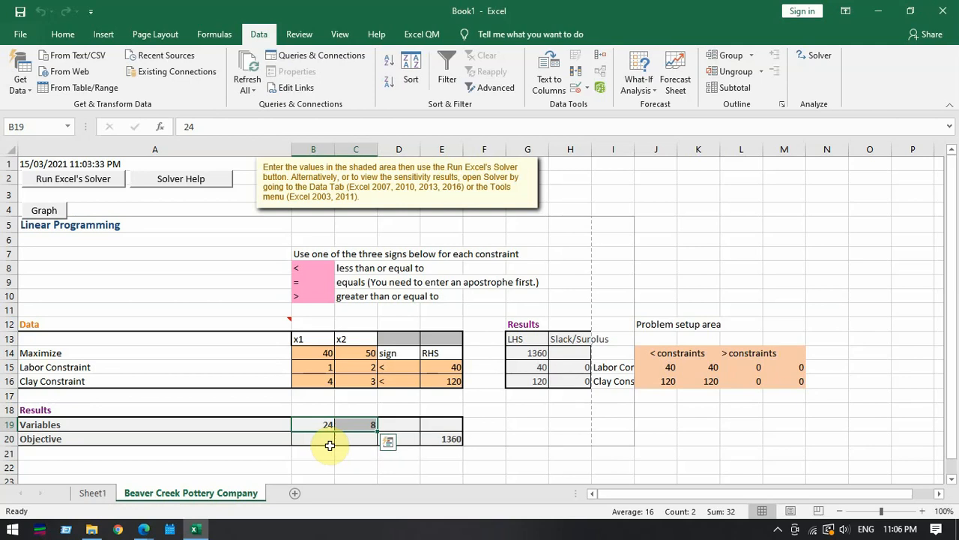
# Step: Examine the LHS results for the objective and both constraints, and the Objective cell in the Results table
pyautogui.click(537, 353)
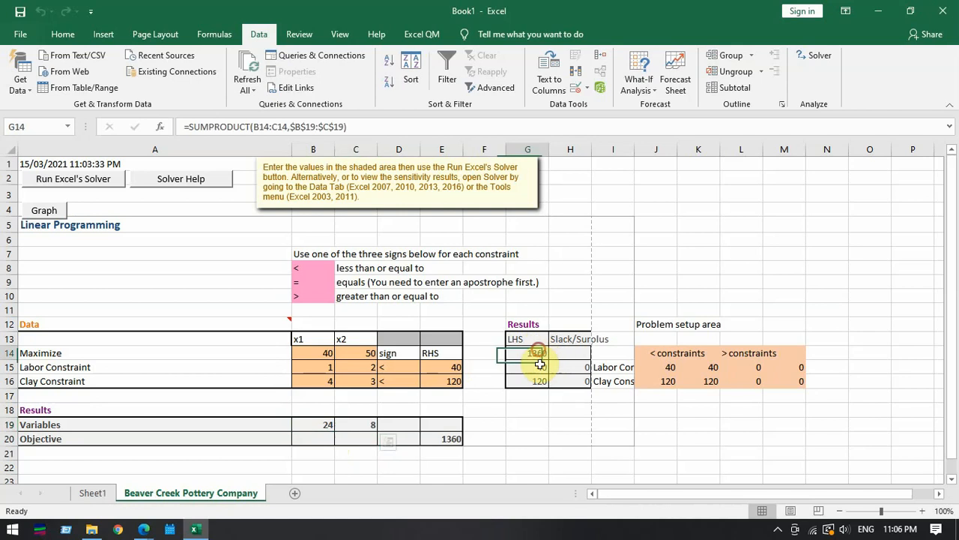
pyautogui.moveTo(539, 365); pyautogui.dragTo(538, 380)
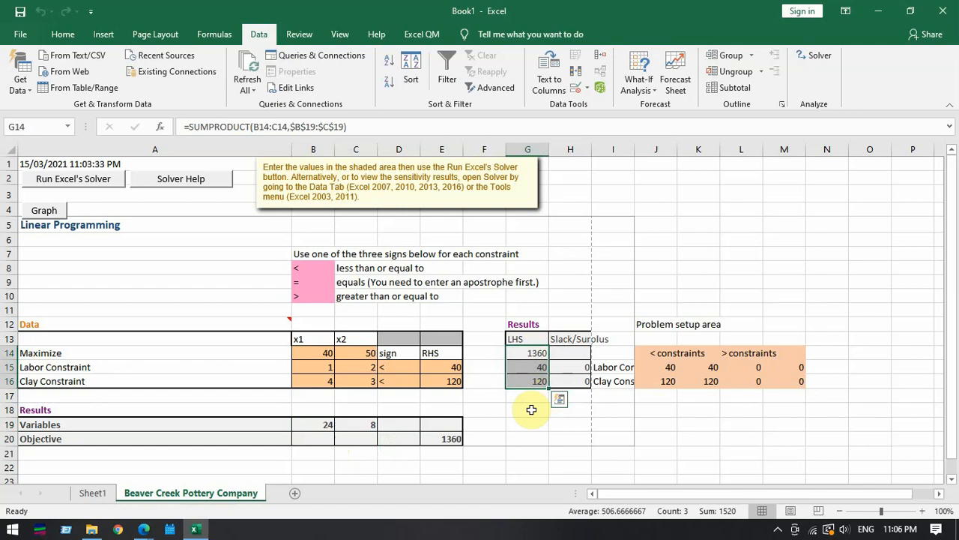
pyautogui.click(450, 440)
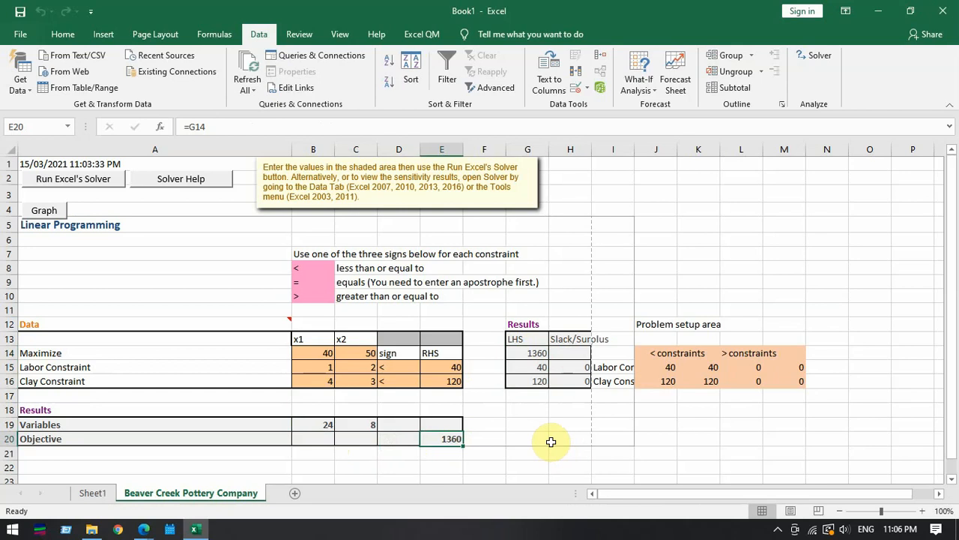
# Step: Display the Linear Programming Graph to review the feasible region and corner points, and close it again
pyautogui.click(53, 215)
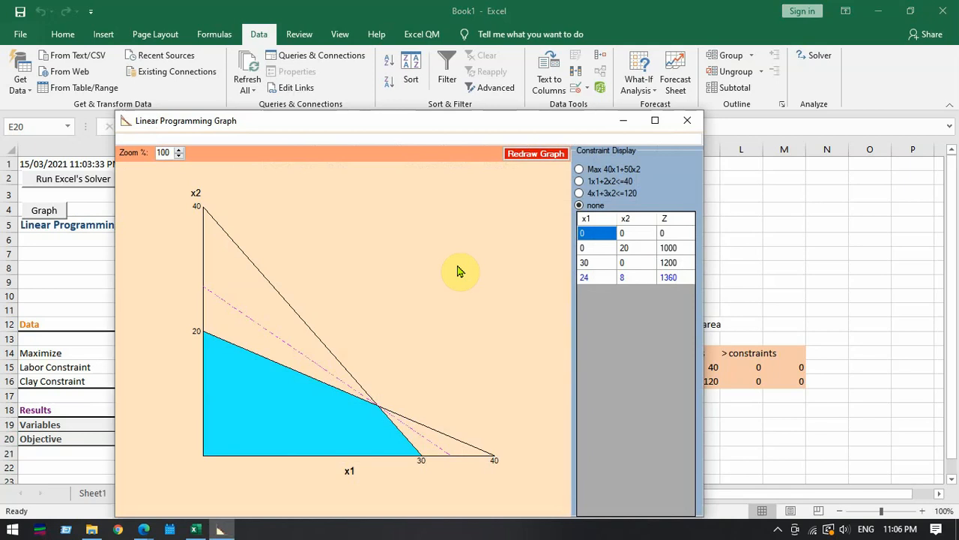
pyautogui.moveTo(428, 121); pyautogui.dragTo(428, 87)
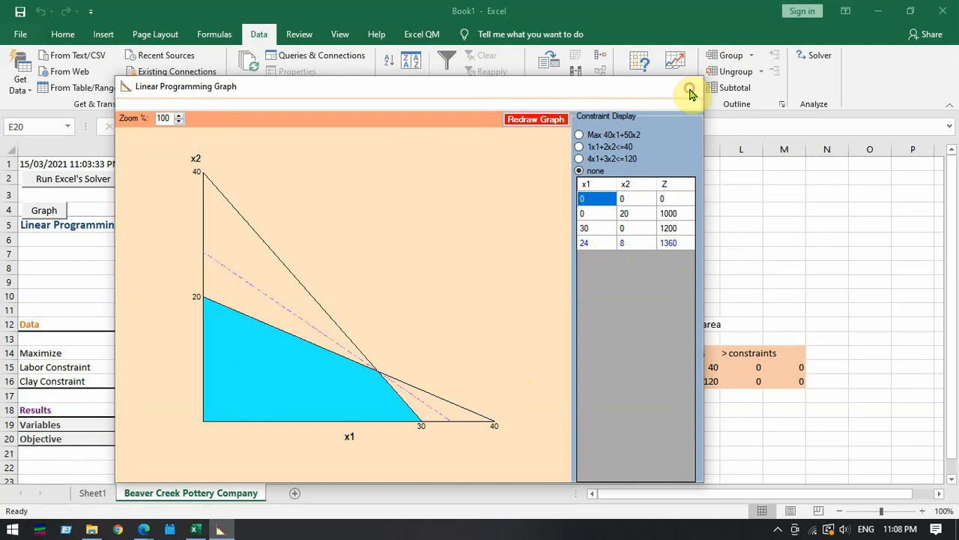
pyautogui.click(688, 88)
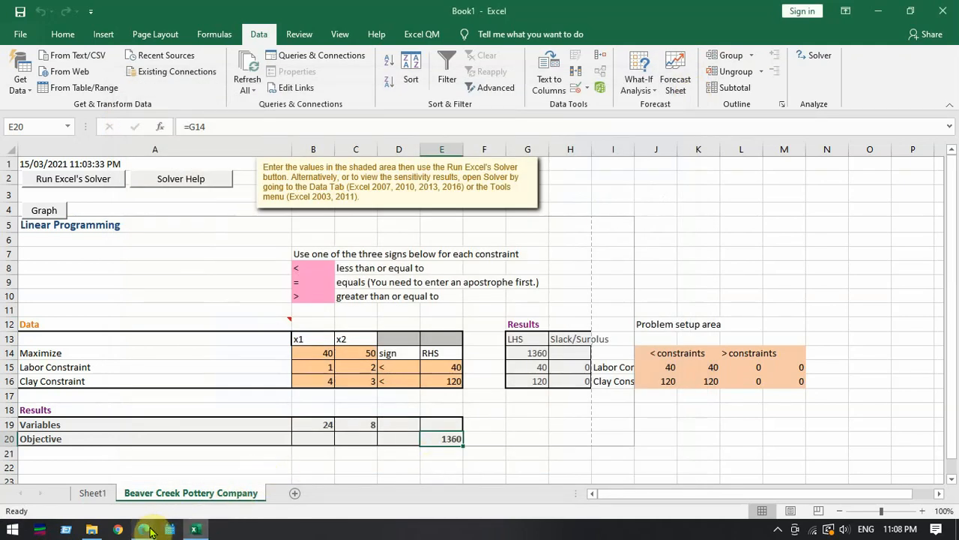
# Step: Switch to the presentation and advance to the Flair Furniture Company linear programming model slide
pyautogui.moveTo(147, 529)
pyautogui.click(341, 479)
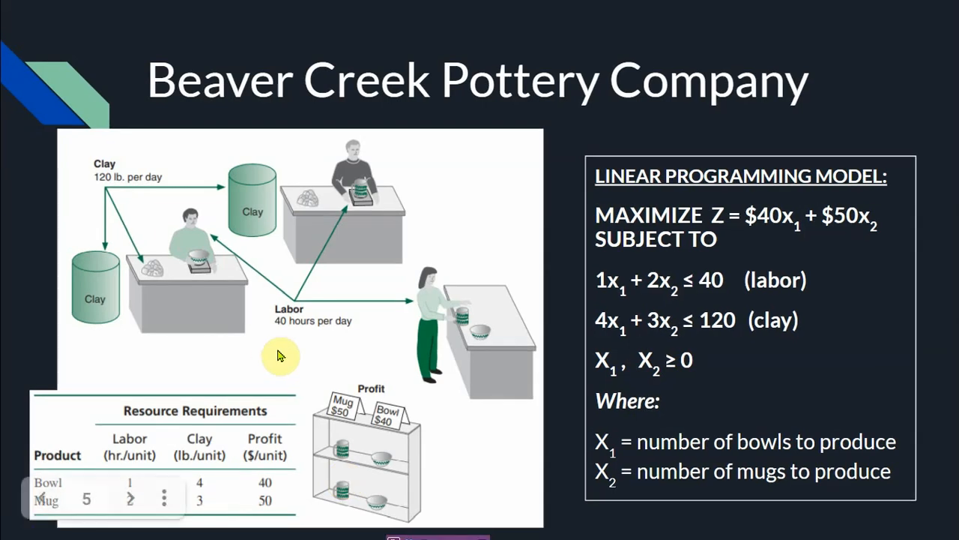
pyautogui.scroll(1, 285, 358)
pyautogui.scroll(-1, 284, 358)
pyautogui.scroll(-2, 286, 358)
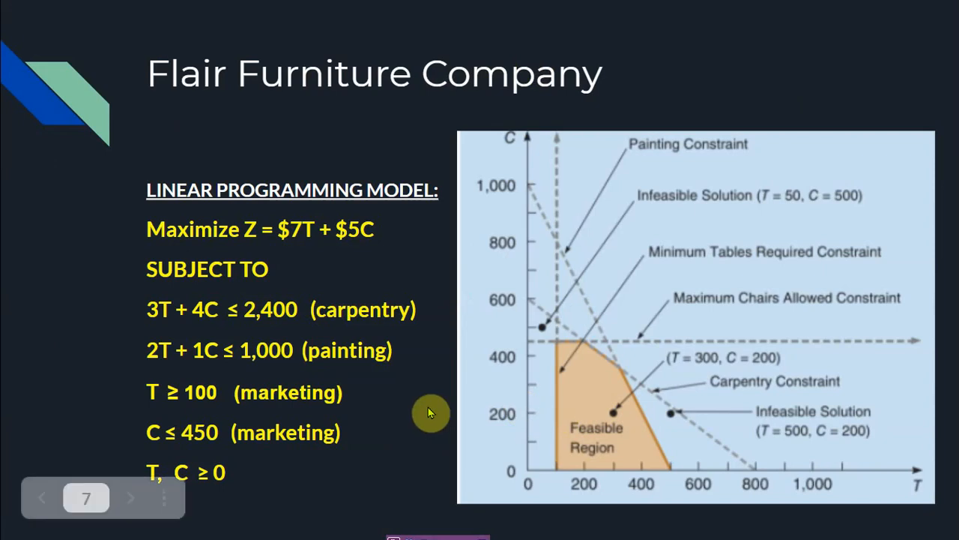
# Step: Return to Excel and start a new Linear Programming model from the Excel QM add-in
pyautogui.hotkey('alt', 'Tab')
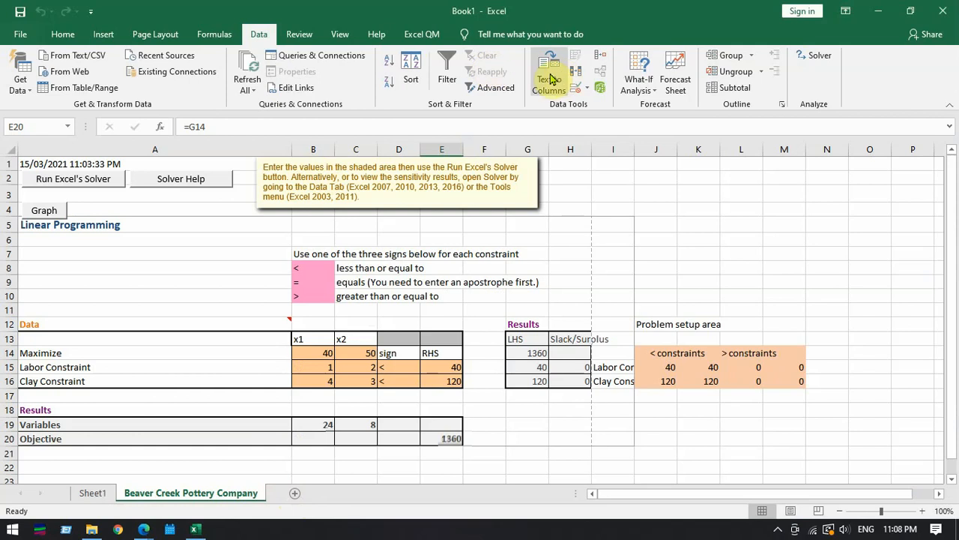
pyautogui.click(429, 39)
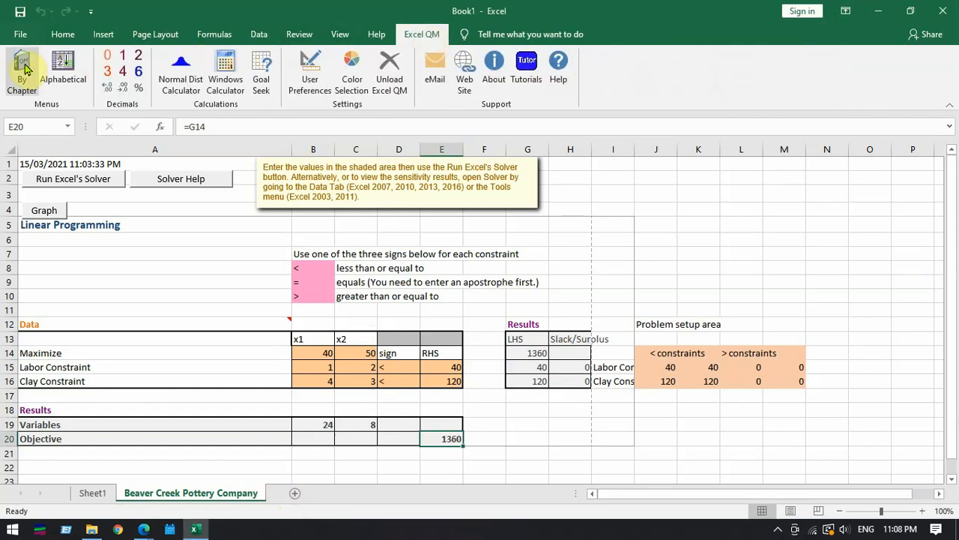
pyautogui.click(30, 79)
pyautogui.click(53, 72)
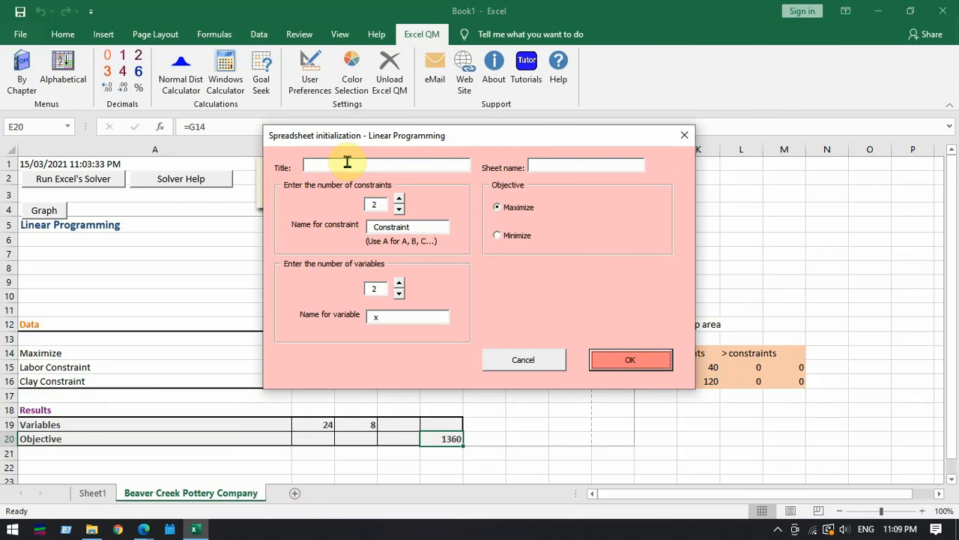
# Step: Check the company name on the slide and title the new model "Flair Furniture Company"
pyautogui.hotkey('alt', 'Tab')
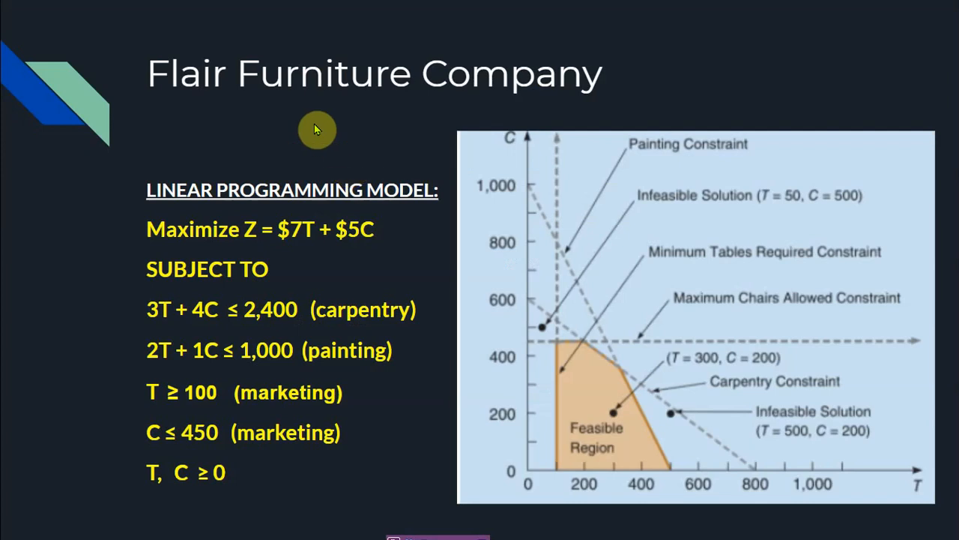
pyautogui.hotkey('alt', 'Tab')
pyautogui.click(331, 164)
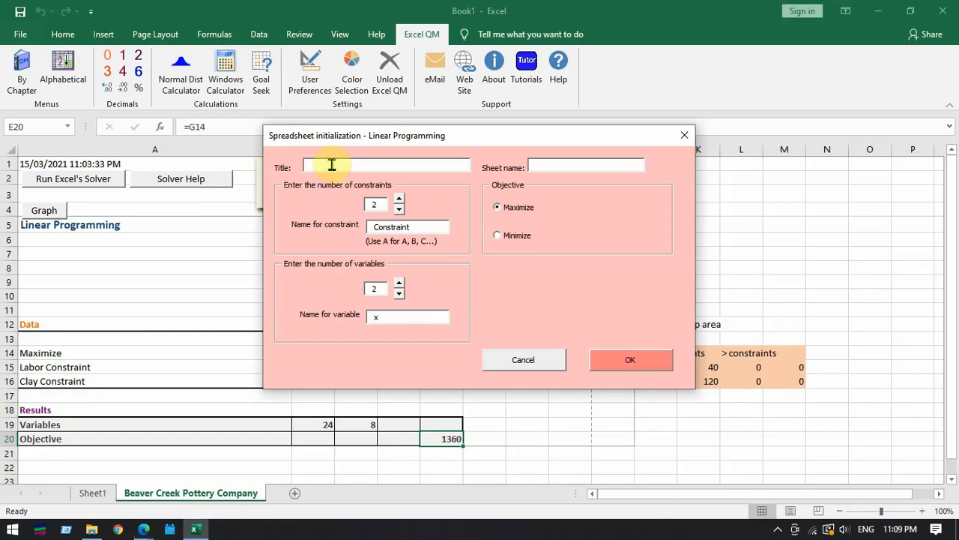
pyautogui.write('Flar')
pyautogui.press('BackSpace')
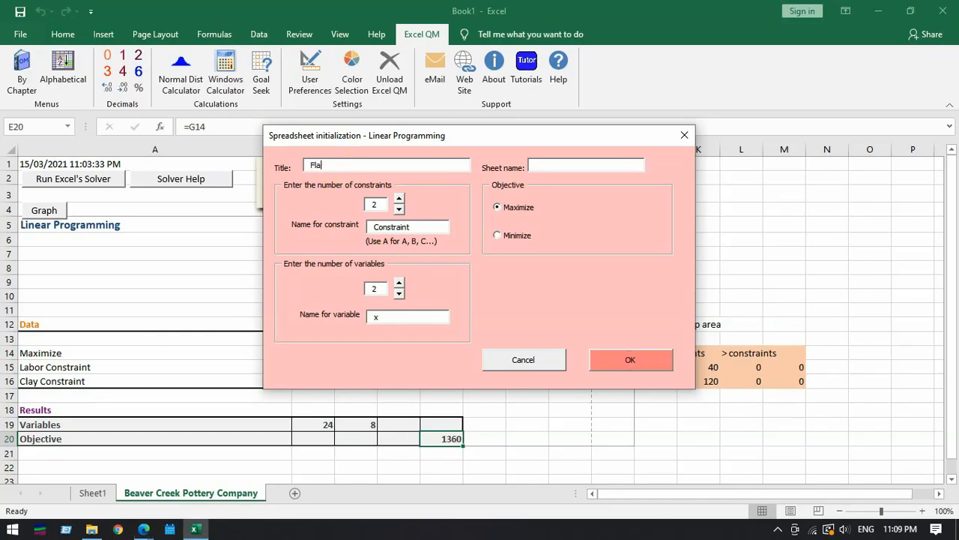
pyautogui.write('ir Furniture co')
pyautogui.press('BackSpace')
pyautogui.press('BackSpace')
pyautogui.write('c')
pyautogui.press('BackSpace')
pyautogui.write('Company')
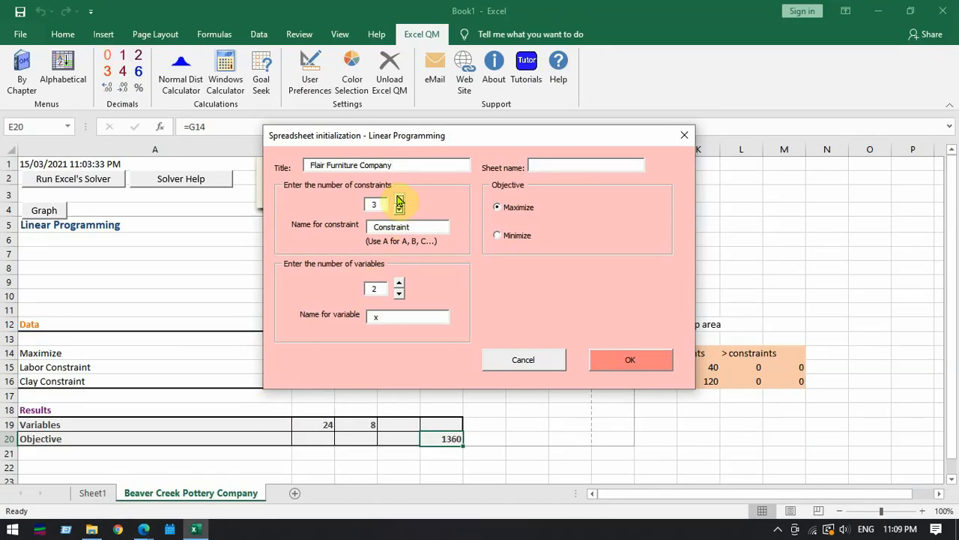
# Step: Set the number of constraints to 4, keep two variables named x with a Maximize objective, and create the model sheet
pyautogui.click(398, 199)
pyautogui.click(399, 199)
pyautogui.click(421, 222)
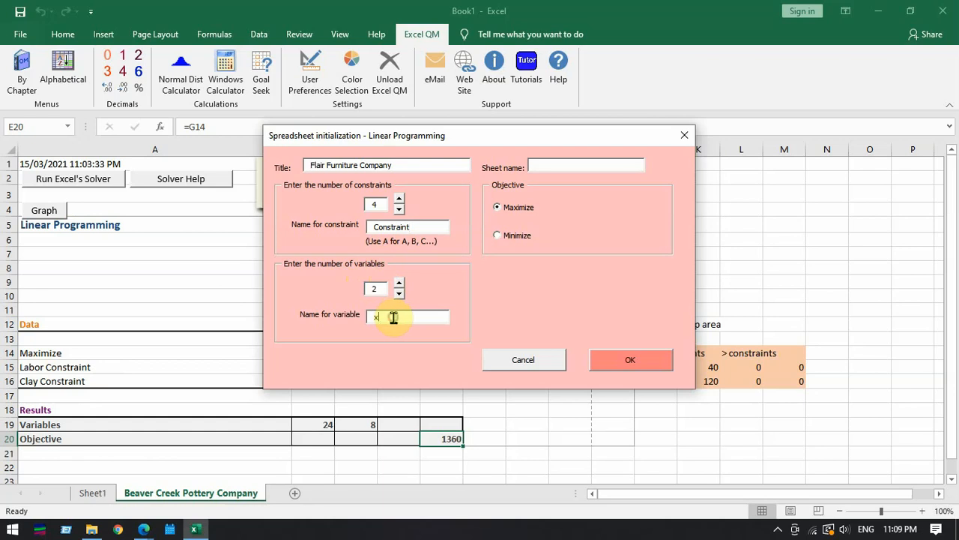
pyautogui.moveTo(395, 319); pyautogui.dragTo(373, 319)
pyautogui.click(396, 321)
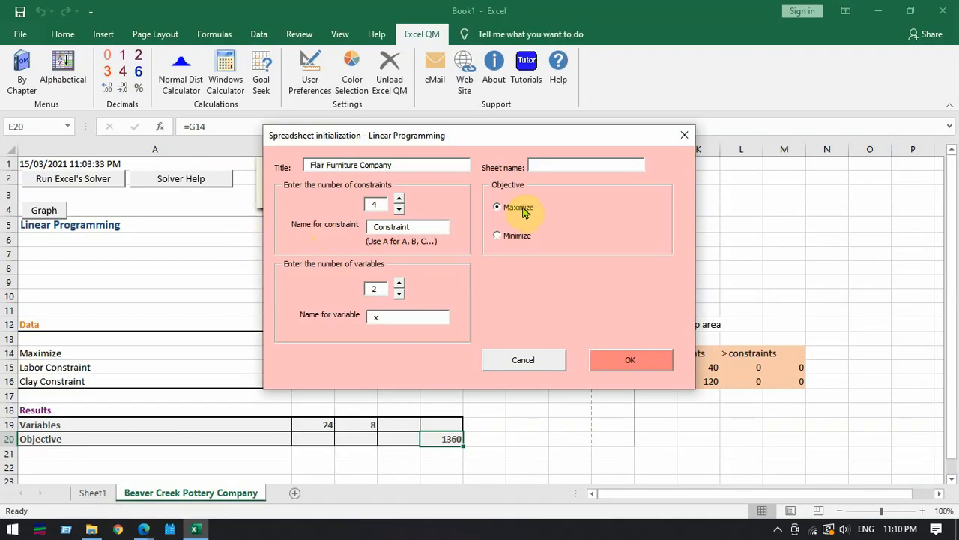
pyautogui.click(646, 362)
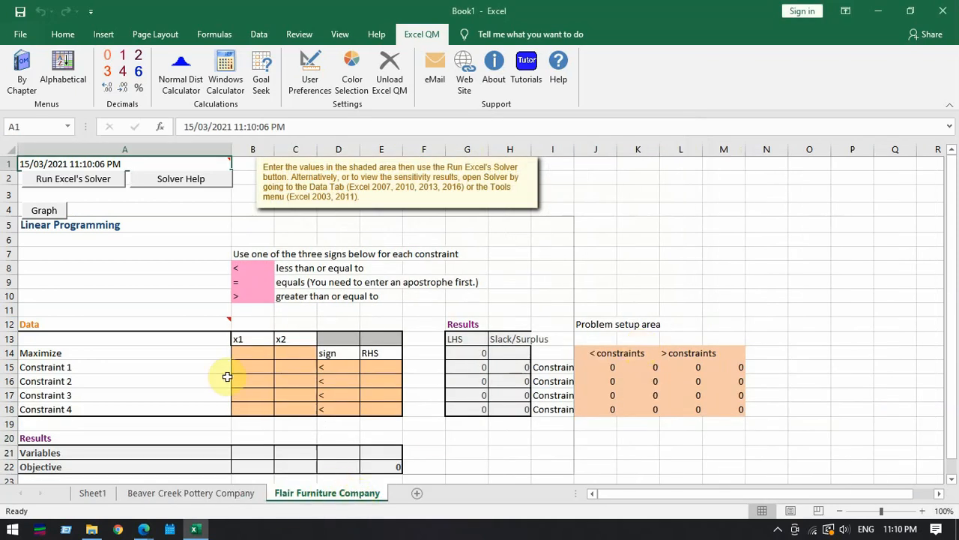
# Step: Examine the empty data table and compare its x1 and x2 headings with the objective function on the slide
pyautogui.moveTo(247, 356); pyautogui.dragTo(349, 410)
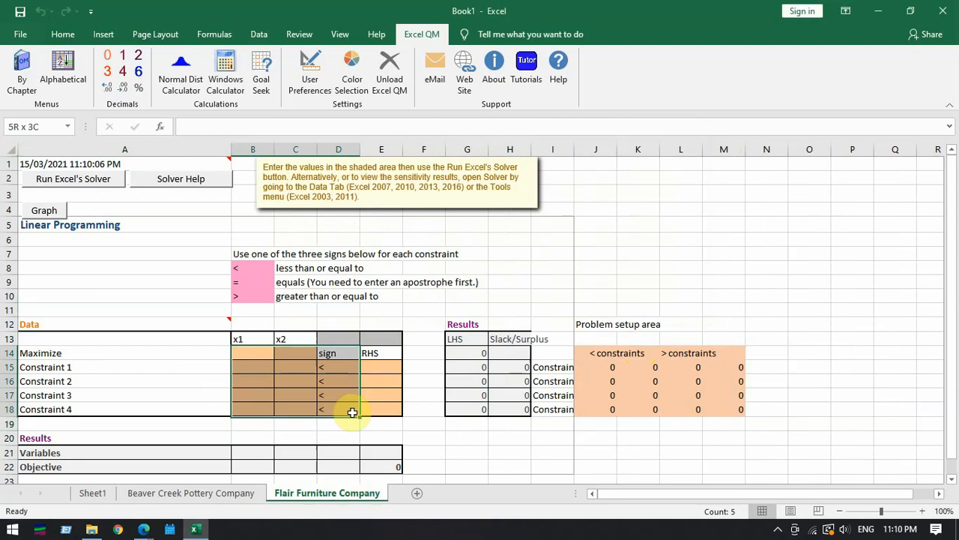
pyautogui.click(251, 357)
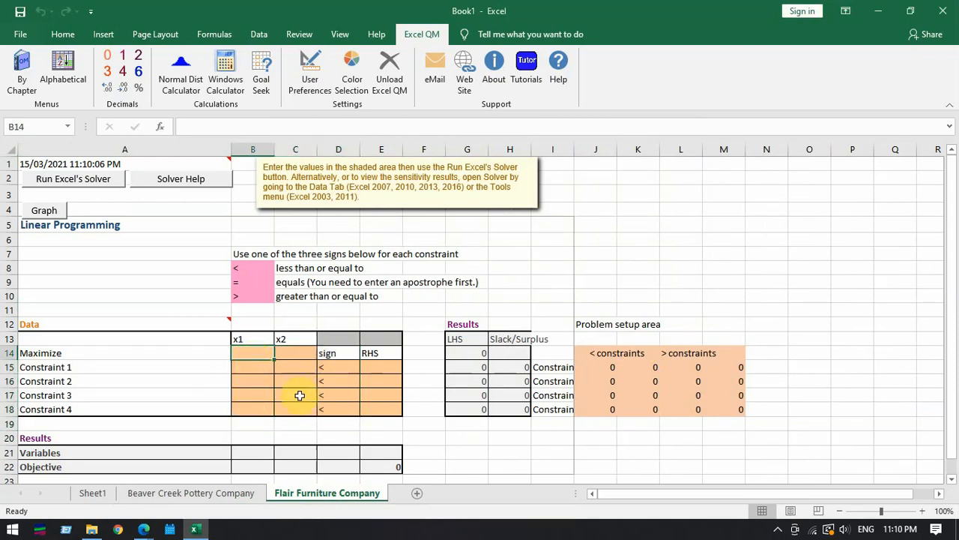
pyautogui.hotkey('alt', 'Tab')
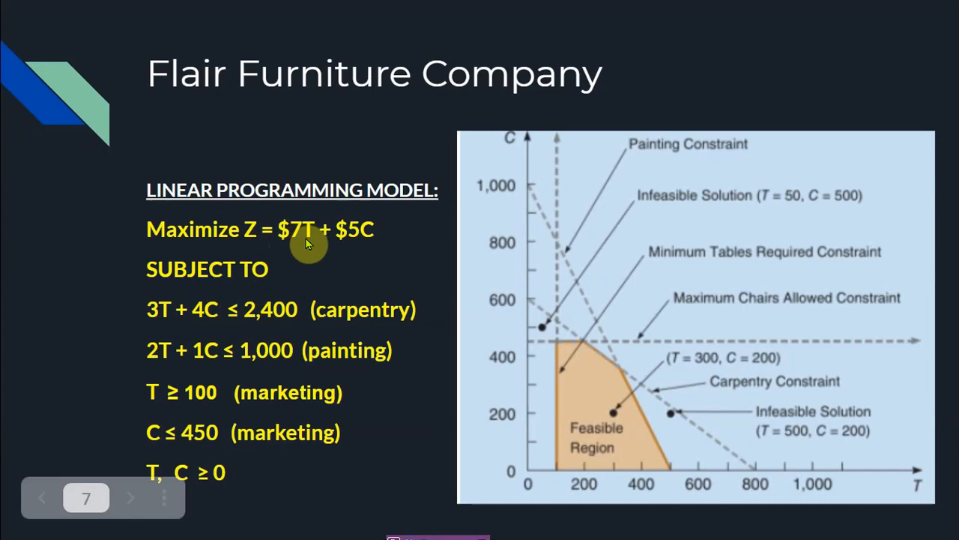
pyautogui.hotkey('alt', 'Tab')
pyautogui.click(253, 338)
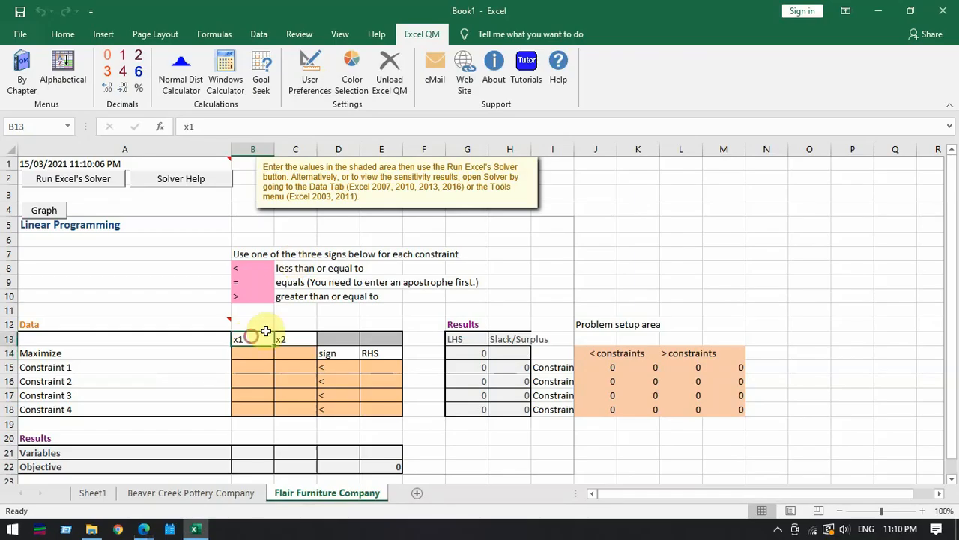
pyautogui.moveTo(266, 331); pyautogui.dragTo(282, 338)
pyautogui.hotkey('alt', 'Tab')
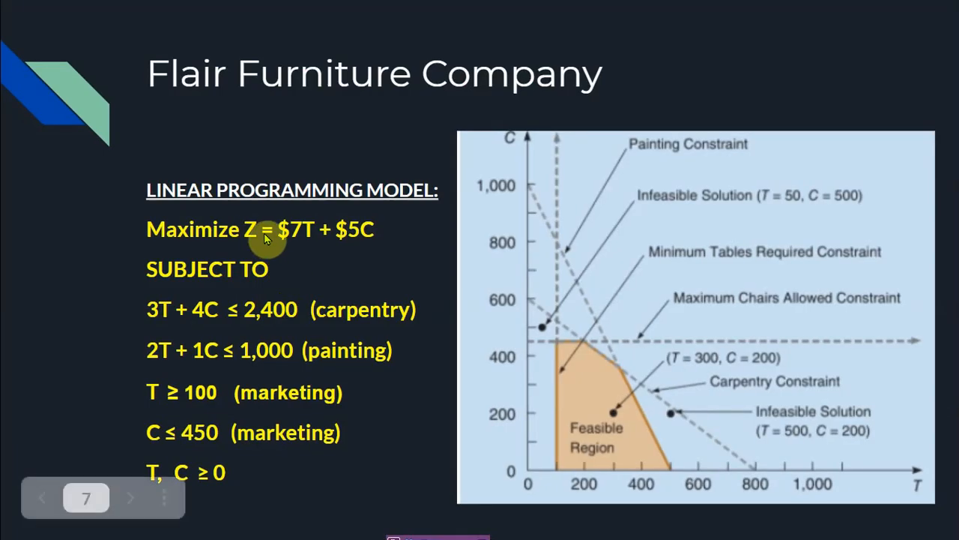
pyautogui.hotkey('alt', 'Tab')
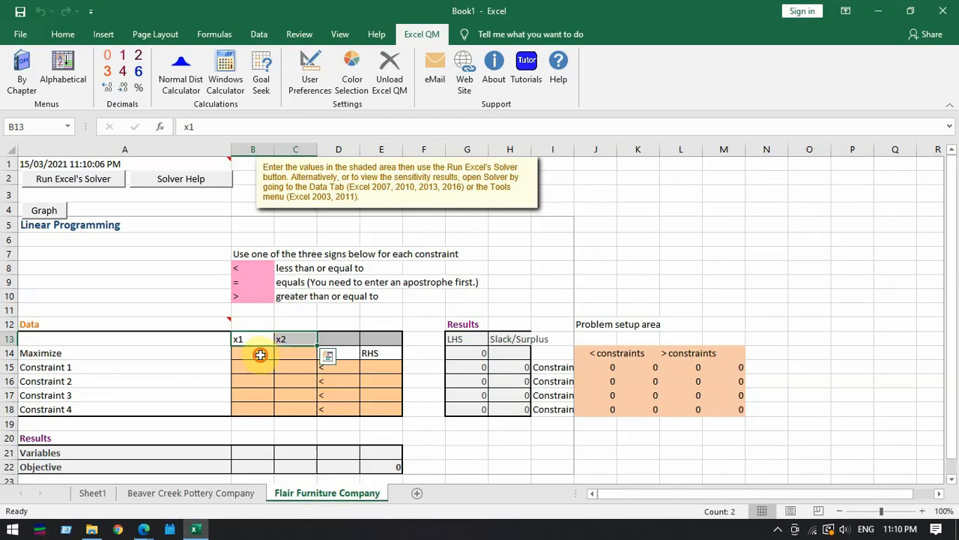
# Step: Enter the objective coefficients 7 for x1 and 5 for x2 in the Maximize row
pyautogui.click(260, 355)
pyautogui.write('5')
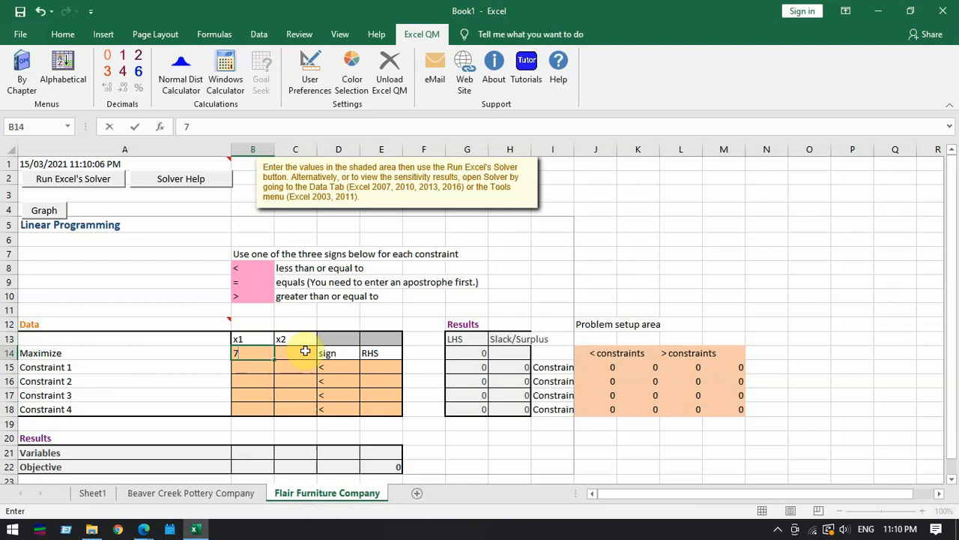
pyautogui.click(305, 351)
pyautogui.write('5')
pyautogui.press('Return')
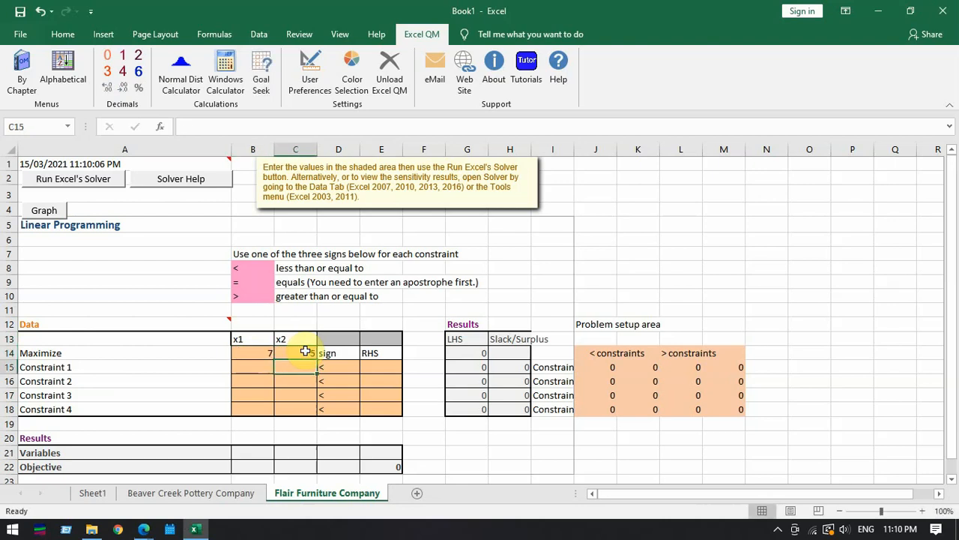
# Step: Check the first constraint on the slide and rename Constraint 1 as "Carpentry Hours"
pyautogui.hotkey('alt', 'Tab')
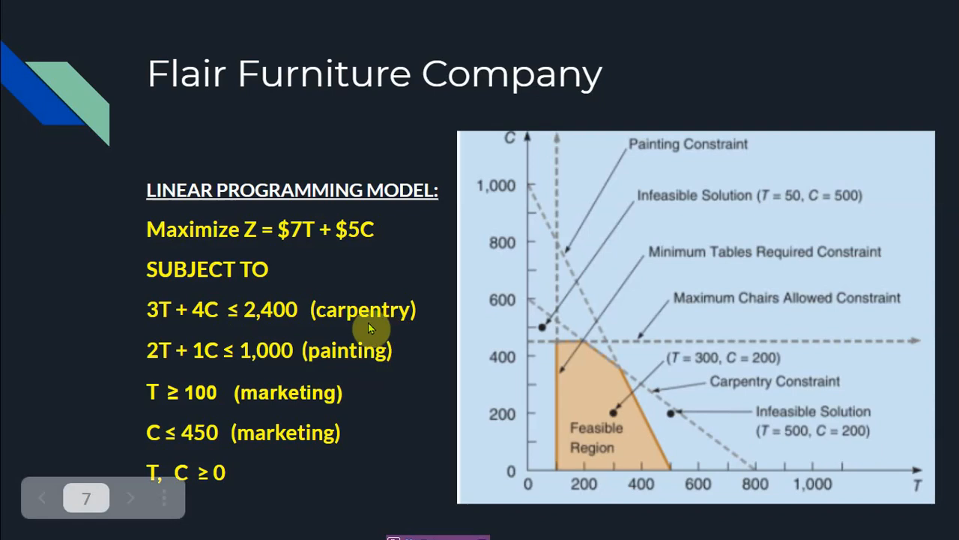
pyautogui.hotkey('alt', 'Tab')
pyautogui.click(80, 367)
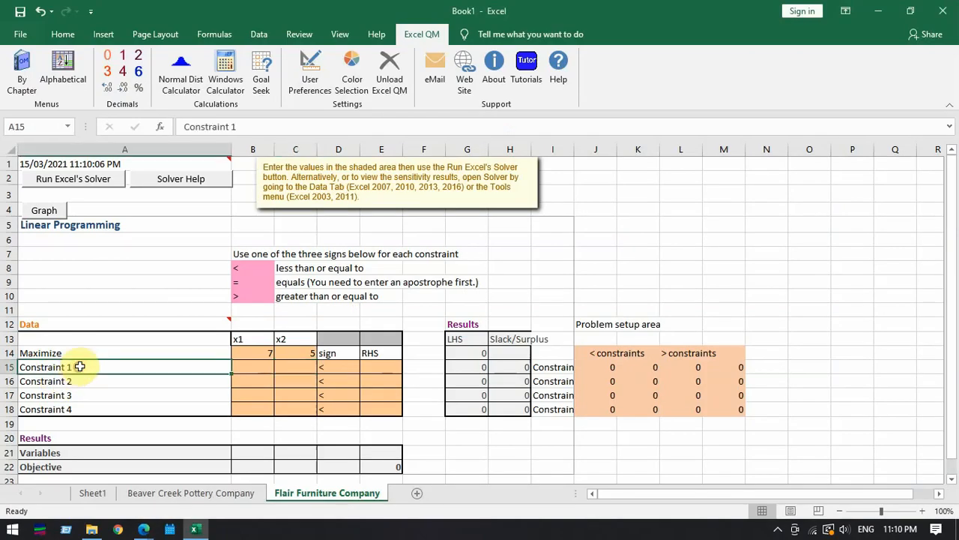
pyautogui.write('Carpentry')
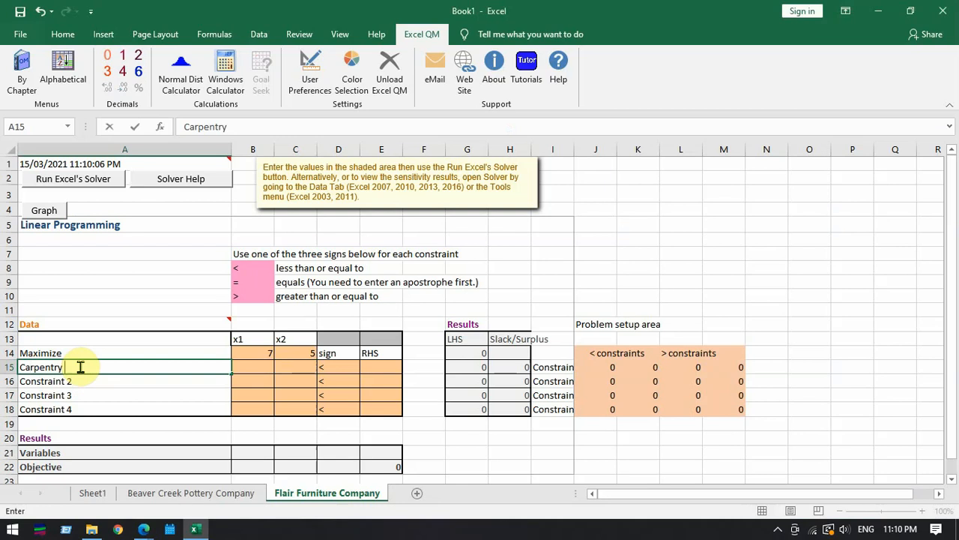
pyautogui.write('Hours')
pyautogui.press('Tab')
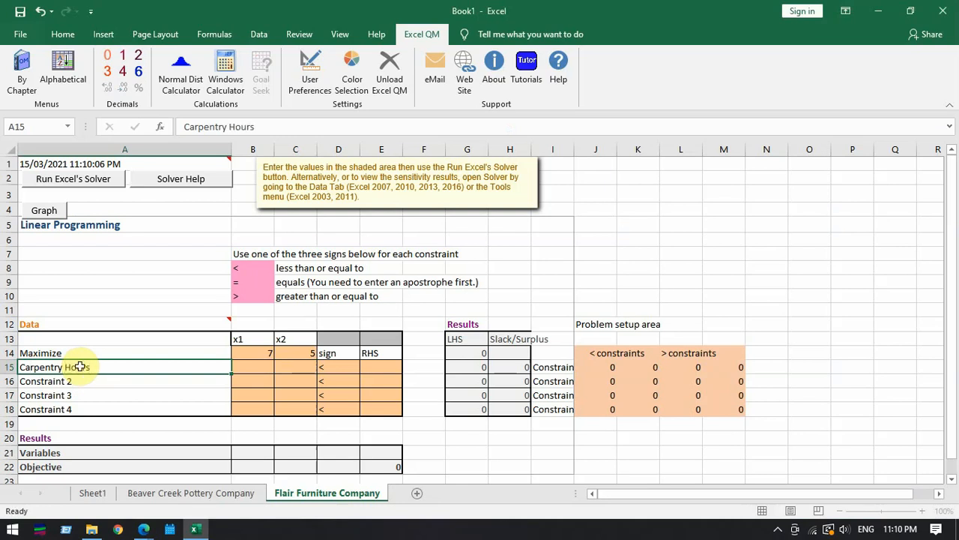
# Step: Enter the slide's carpentry coefficients, 3 for x1 and 4 for x2, in the Carpentry Hours row and return to the slide
pyautogui.hotkey('alt', 'Tab')
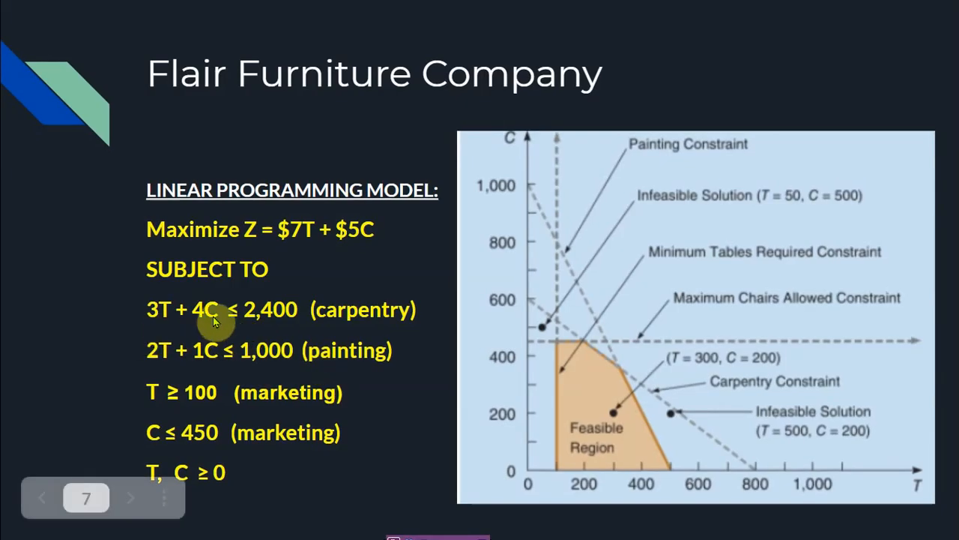
pyautogui.hotkey('alt', 'Tab')
pyautogui.write('3')
pyautogui.press('Tab')
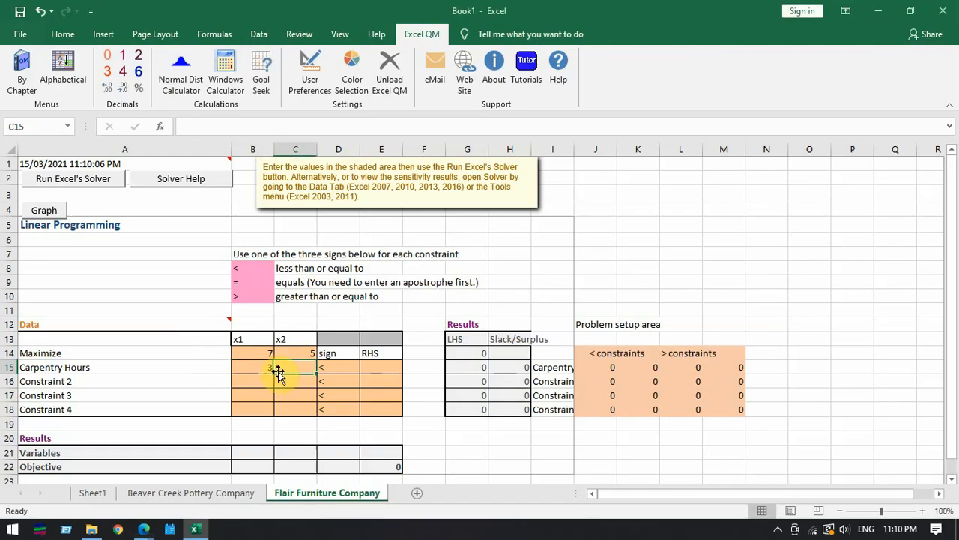
pyautogui.write('4')
pyautogui.press('Tab')
pyautogui.hotkey('alt', 'Tab')
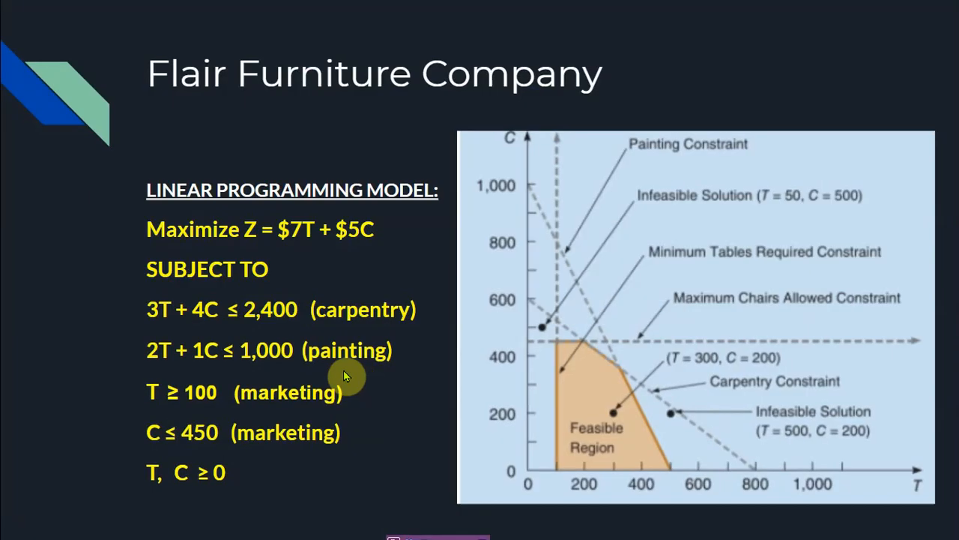
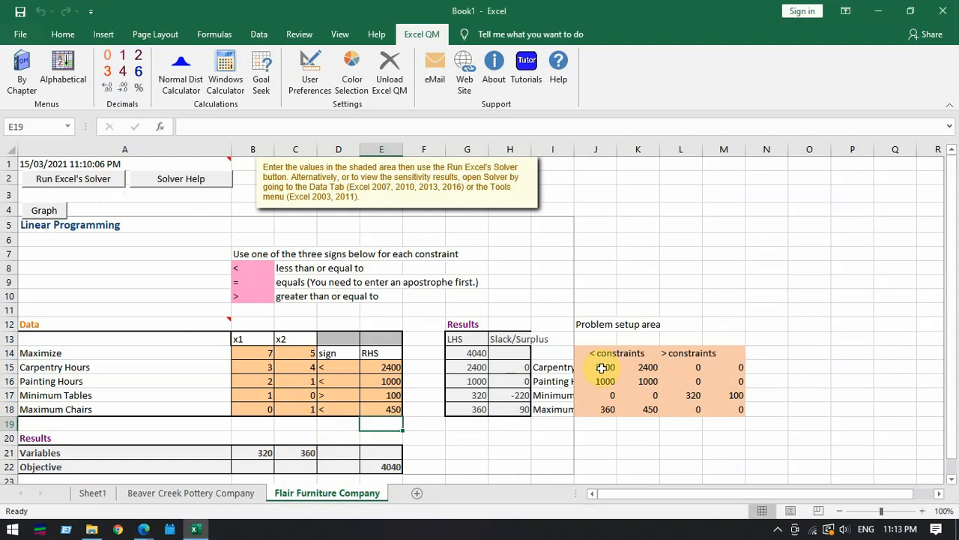
# Step: Enlarge the solved Flair Furniture sheet and select its data from the Maximize row through the Maximum Chairs row for review
pyautogui.keyDown('ctrl'); pyautogui.scroll(3, 605, 364); pyautogui.keyUp('ctrl')
pyautogui.moveTo(627, 493); pyautogui.dragTo(587, 469)
pyautogui.moveTo(950, 289); pyautogui.dragTo(950, 294)
pyautogui.moveTo(341, 291); pyautogui.dragTo(597, 379)
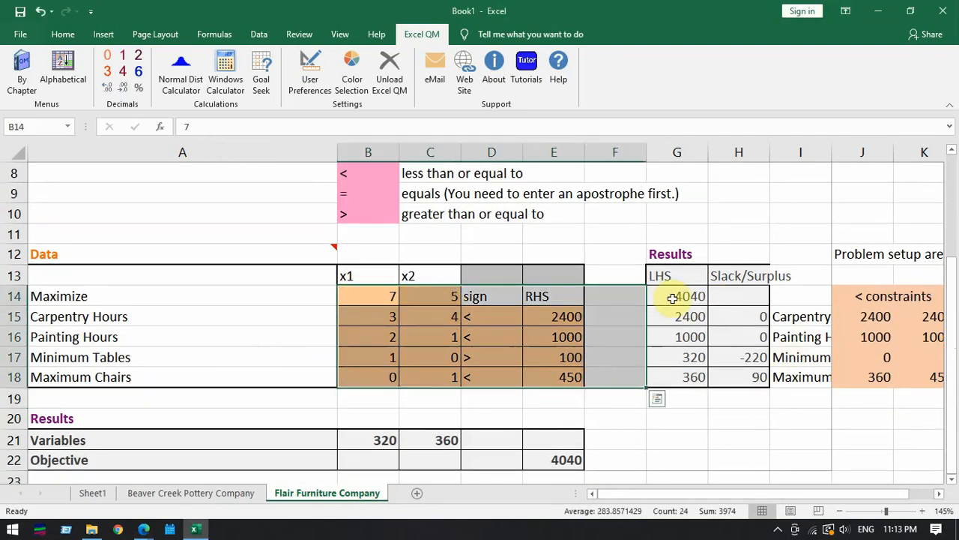
# Step: Select the LHS and Slack/Surplus results for review, and open the graph of the Flair Furniture model
pyautogui.moveTo(670, 297); pyautogui.dragTo(758, 372)
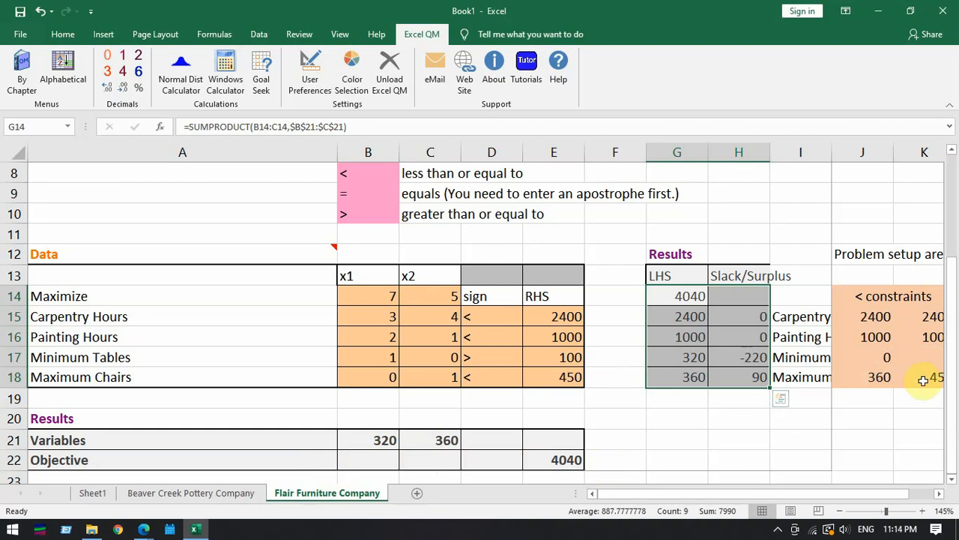
pyautogui.moveTo(950, 359); pyautogui.dragTo(937, 285)
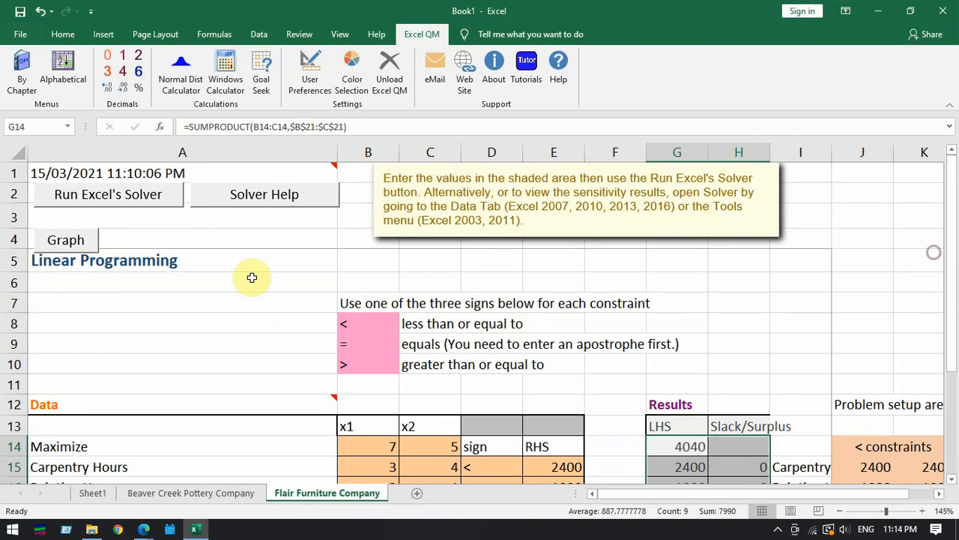
pyautogui.click(80, 241)
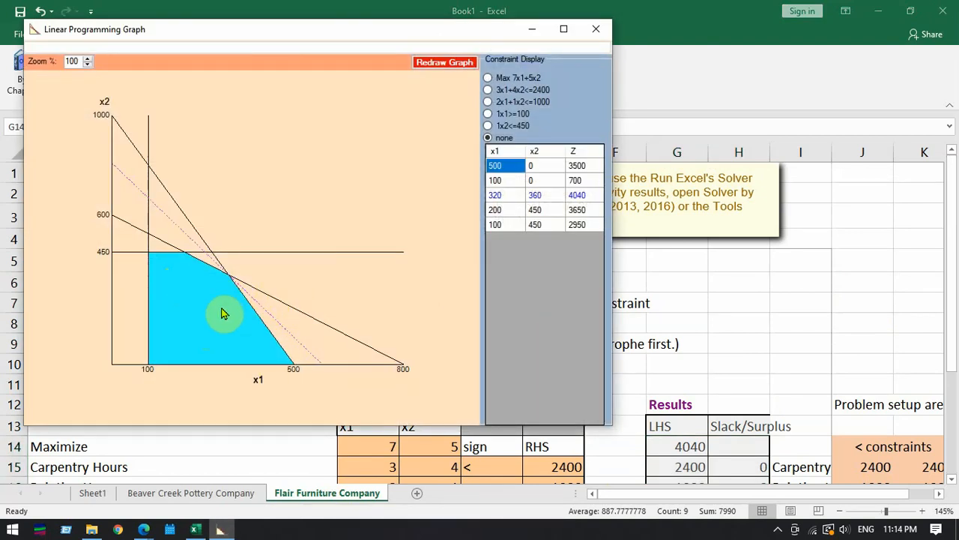
# Step: Compare the Flair Furniture graph with the feasible region on the slide, then regenerate the graph, examine its corner points and close it
pyautogui.hotkey('alt', 'Tab')
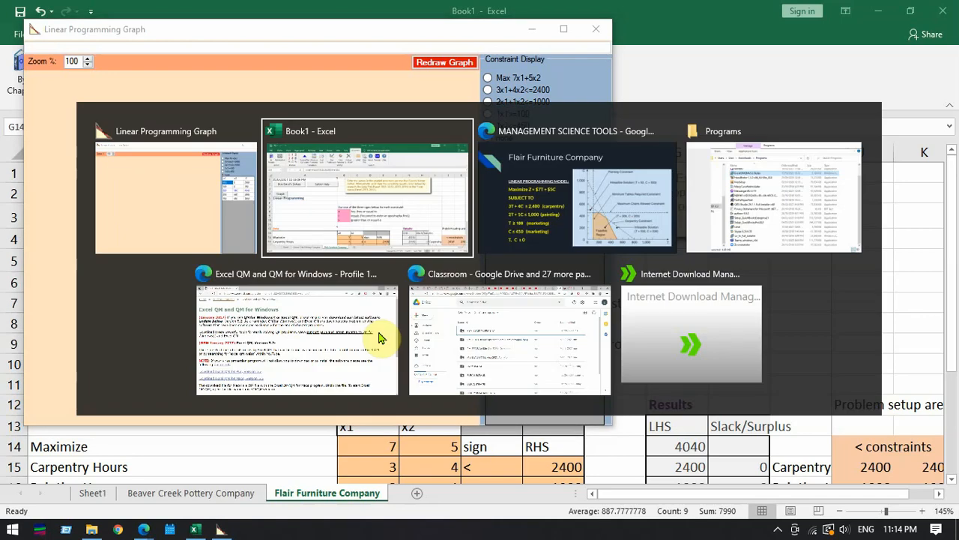
pyautogui.hotkey('alt', 'Tab')
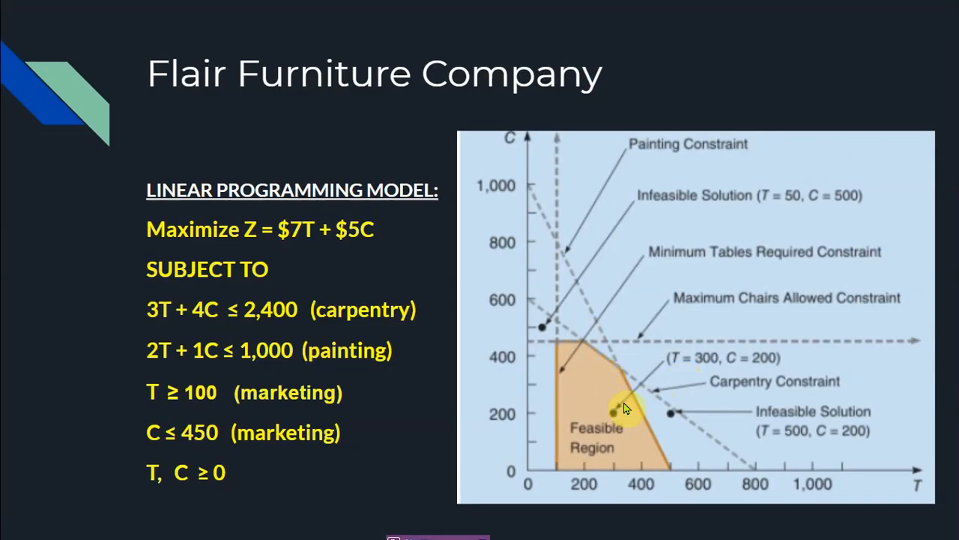
pyautogui.hotkey('alt', 'Tab')
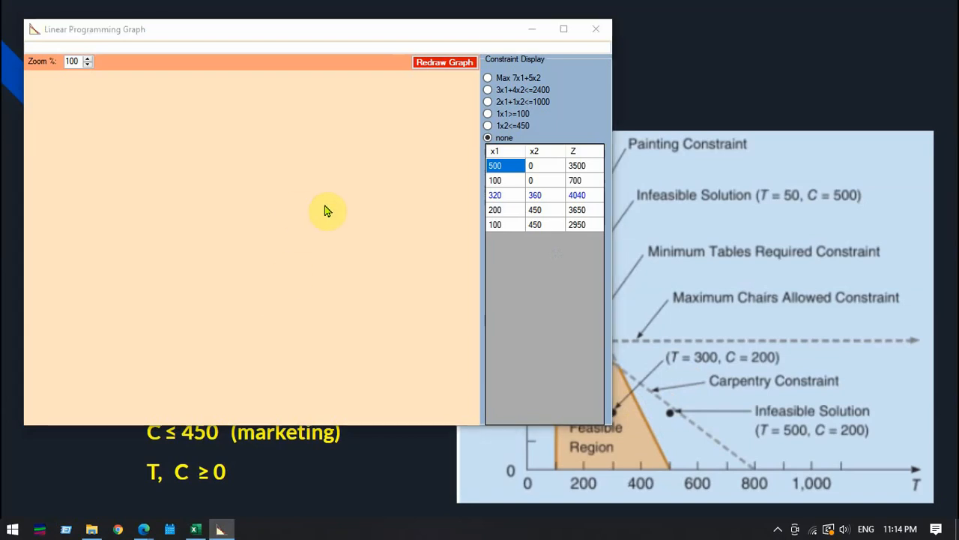
pyautogui.hotkey('alt', 'Tab')
pyautogui.hotkey('alt', 'Tab')
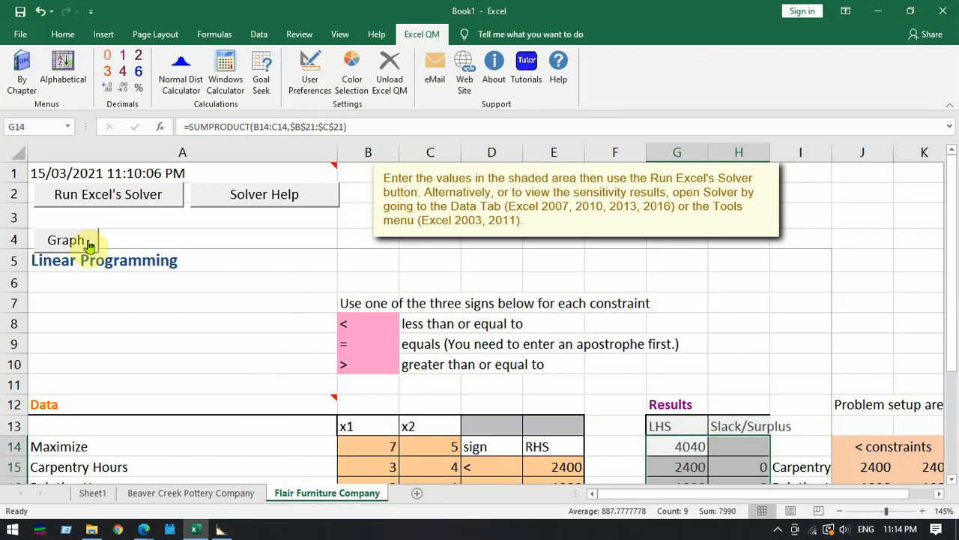
pyautogui.click(63, 240)
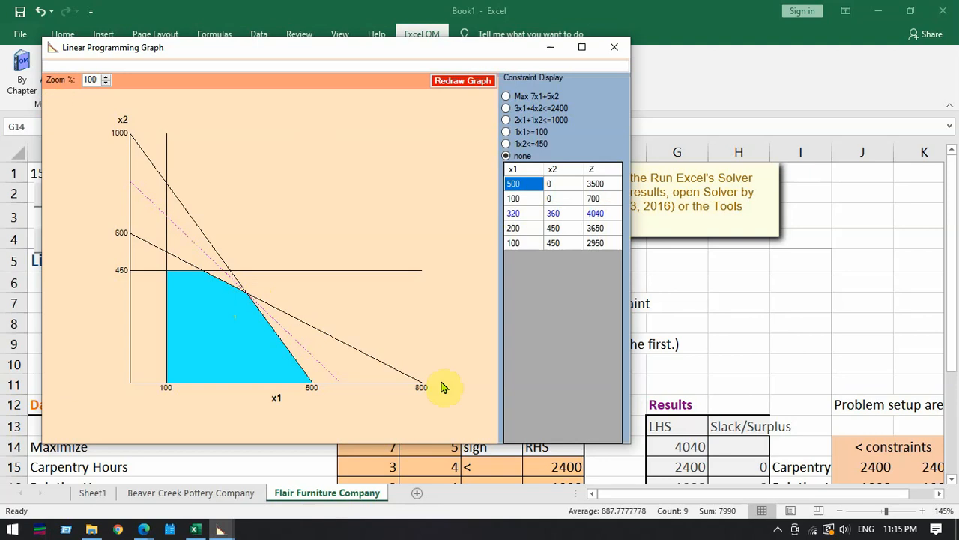
pyautogui.click(615, 48)
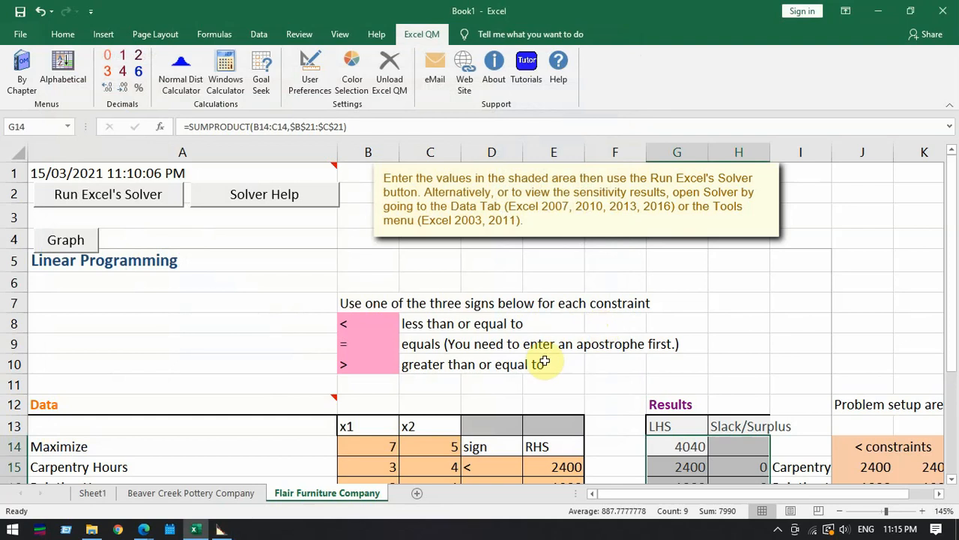
# Step: Switch to the presentation, advance to the Holiday Meal Turkey Ranch model to read it, and return to the workbook
pyautogui.hotkey('alt', 'Tab')
pyautogui.hotkey('alt', 'Tab')
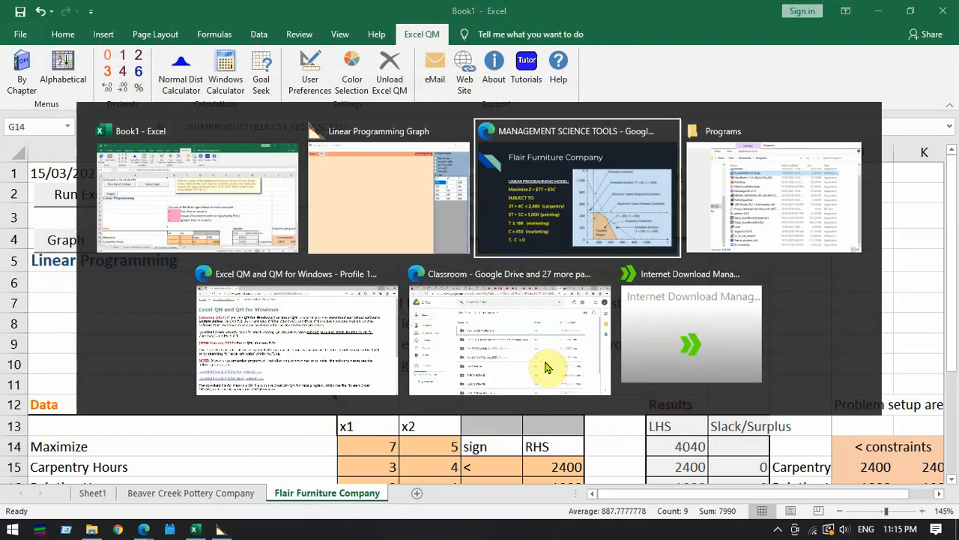
pyautogui.click(358, 364)
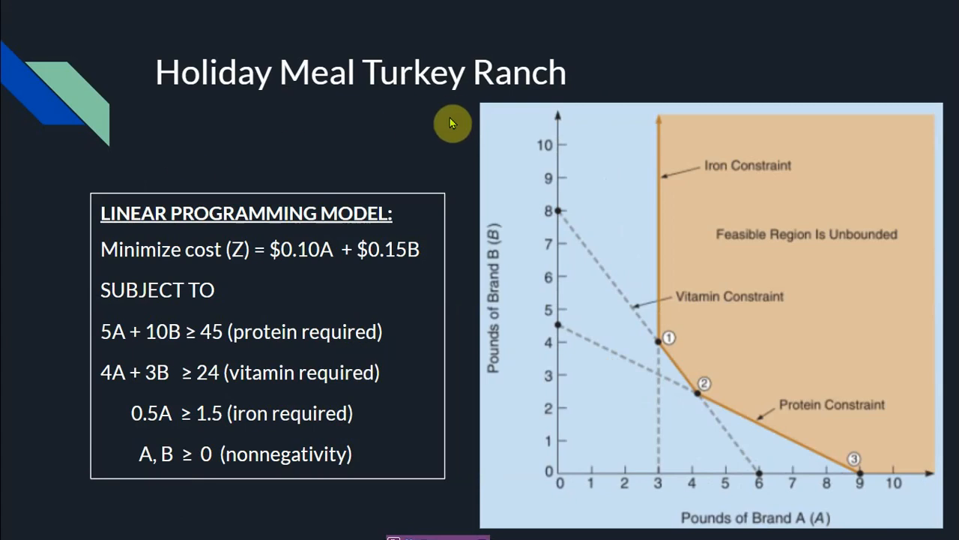
pyautogui.hotkey('alt', 'Tab')
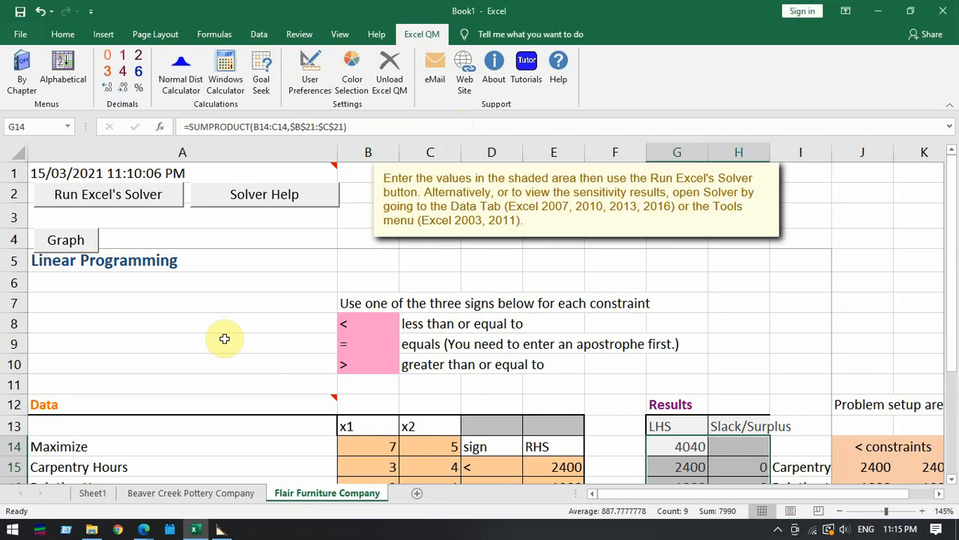
# Step: Start a new Excel QM Linear Programming model and title it "Holiday Meal Turkey Ranch" as on the slide
pyautogui.click(222, 341)
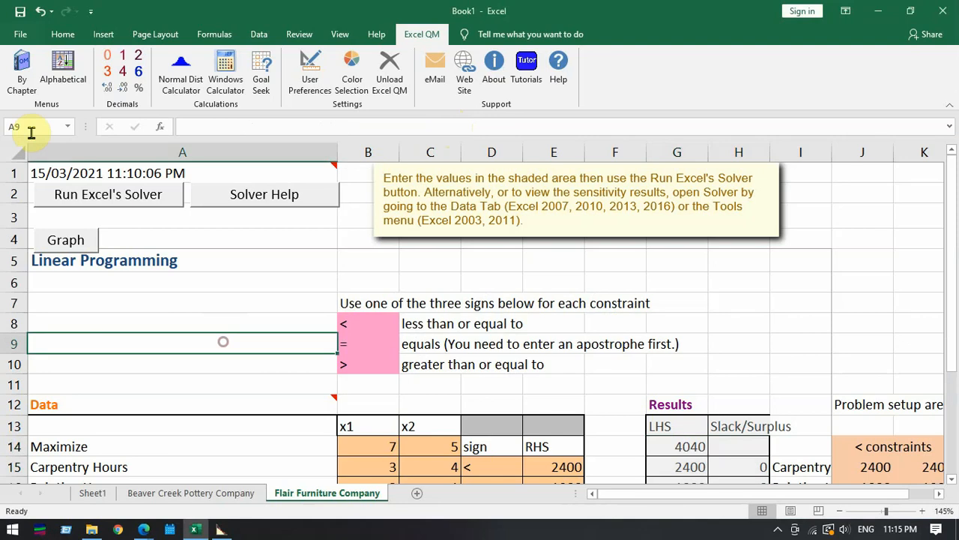
pyautogui.click(21, 84)
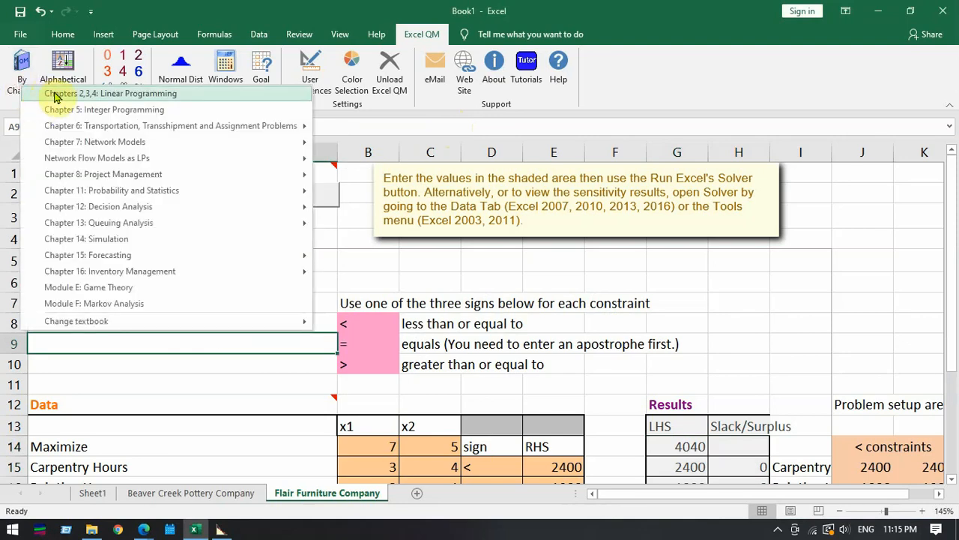
pyautogui.click(54, 94)
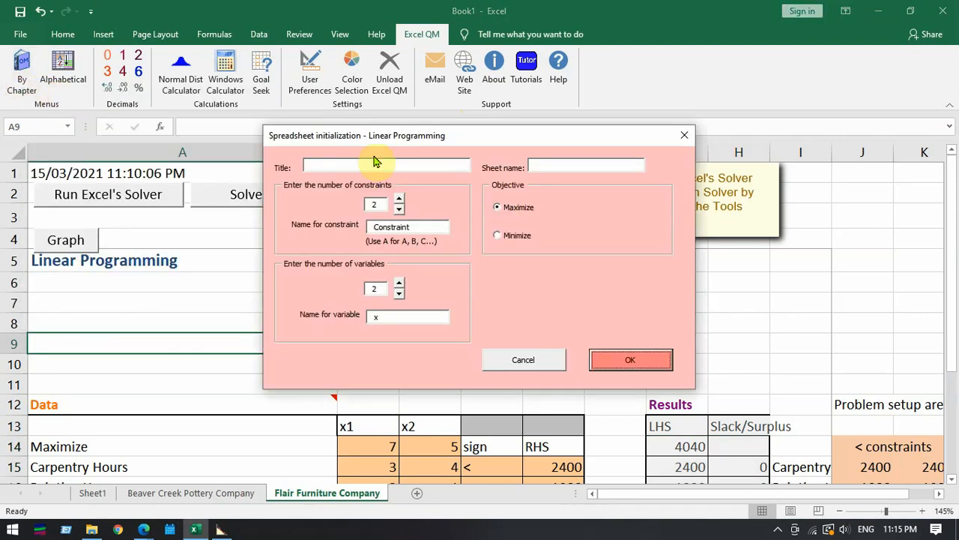
pyautogui.click(343, 168)
pyautogui.hotkey('alt', 'Tab')
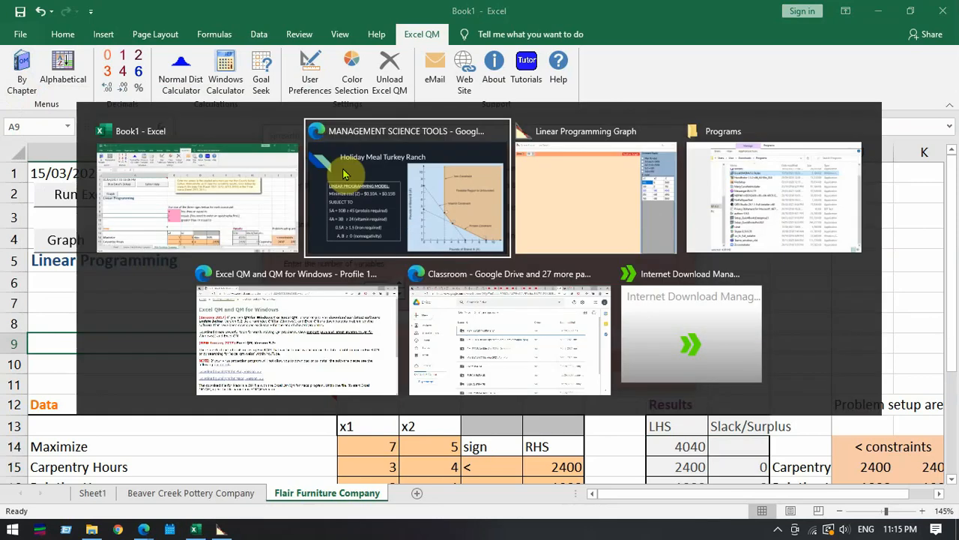
pyautogui.hotkey('alt', 'Tab')
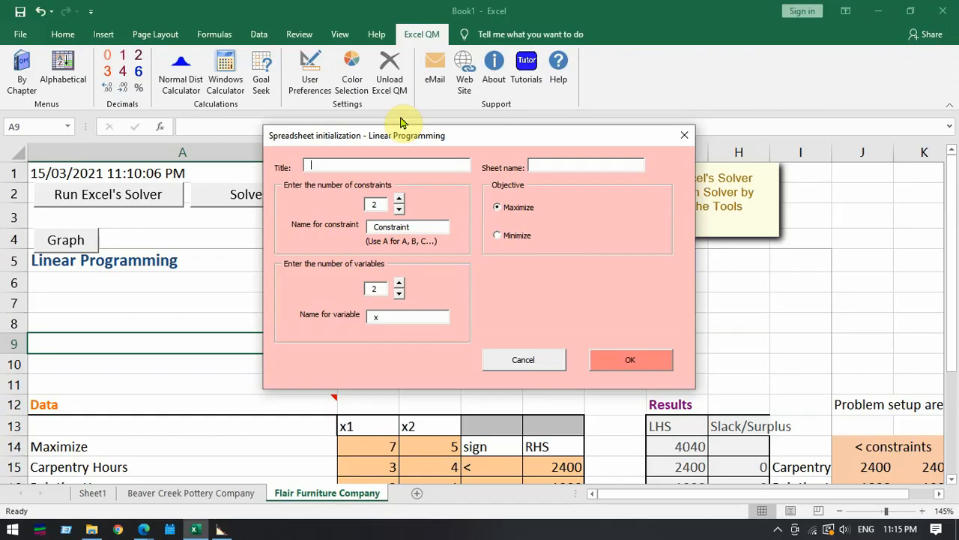
pyautogui.write('Holiday Meal Turkey Ranch')
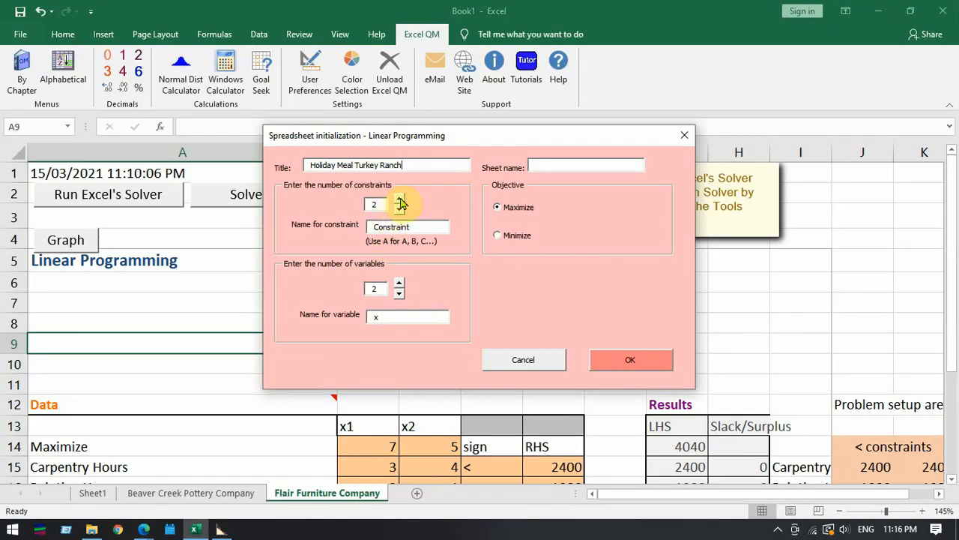
# Step: Set the number of constraints to 4 and the objective to Minimize, and create the model sheet
pyautogui.click(398, 199)
pyautogui.click(399, 200)
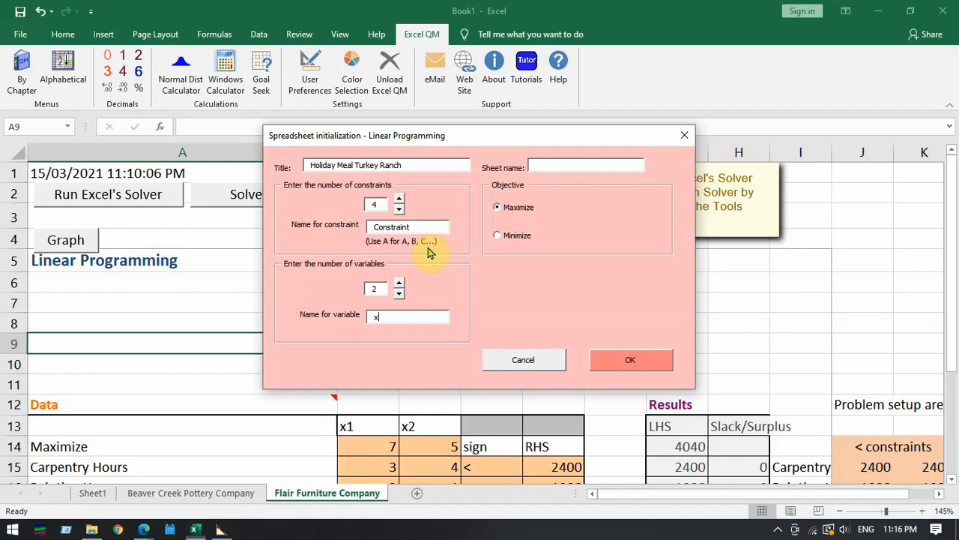
pyautogui.click(507, 239)
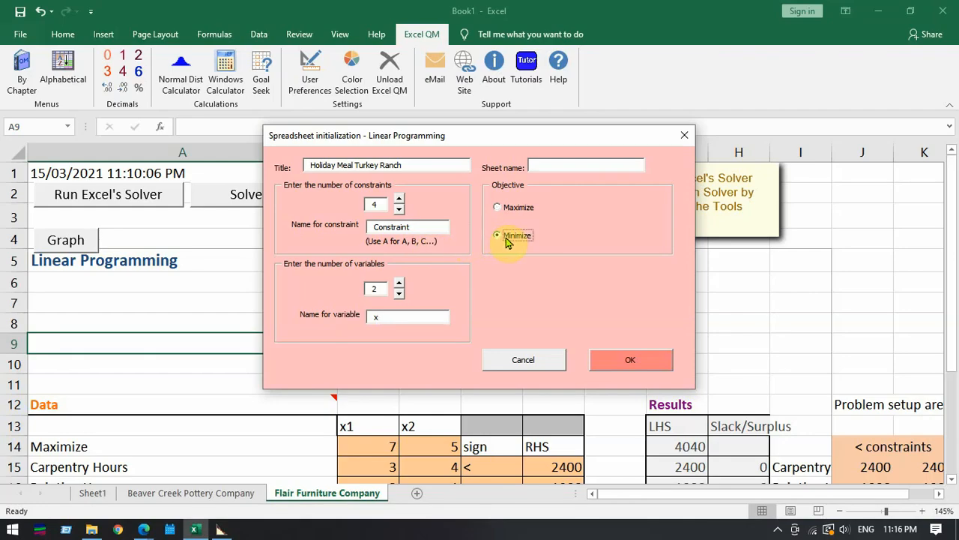
pyautogui.click(662, 357)
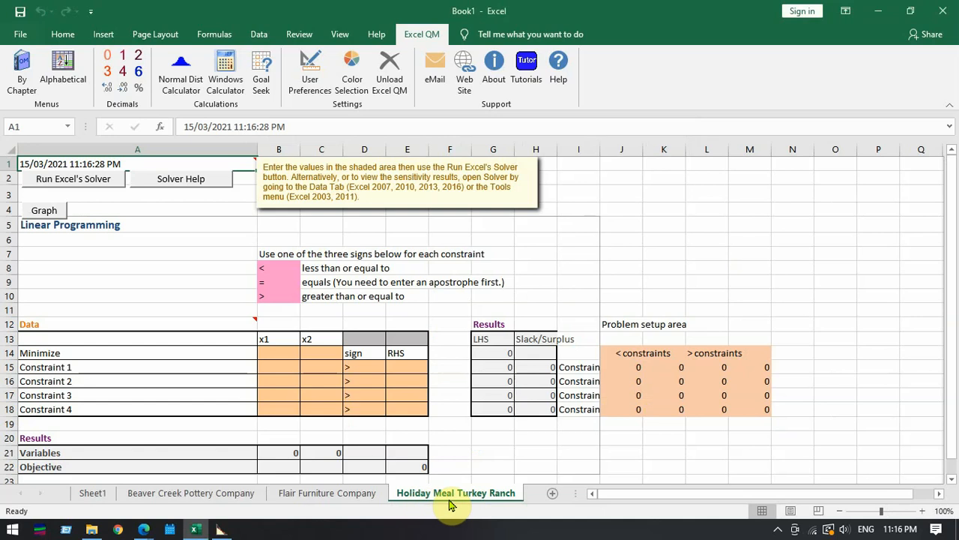
# Step: Enlarge the new sheet, select the x1 and x2 cells from Minimize through Constraint 4, and check the objective function on the slide
pyautogui.keyDown('ctrl'); pyautogui.scroll(2, 577, 322); pyautogui.keyUp('ctrl')
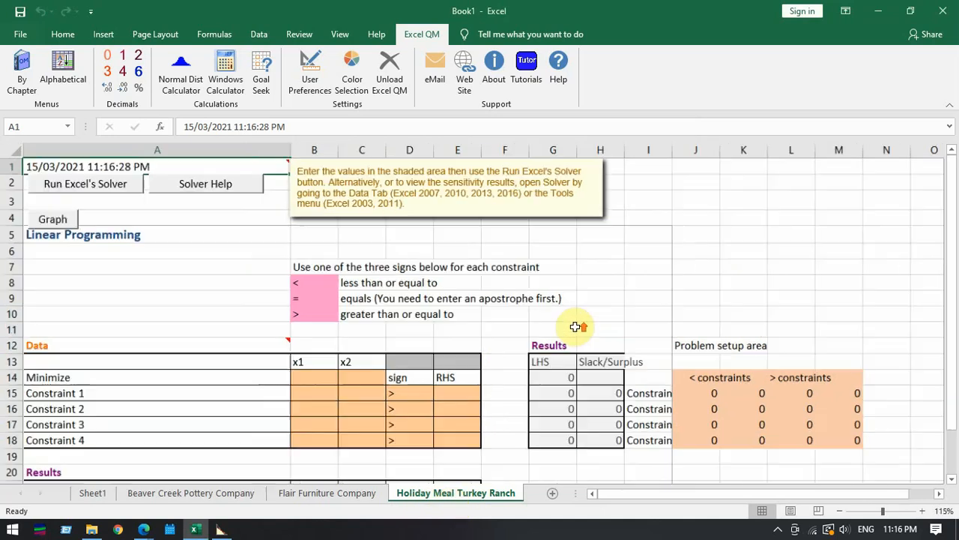
pyautogui.keyDown('ctrl'); pyautogui.scroll(1, 575, 326); pyautogui.keyUp('ctrl')
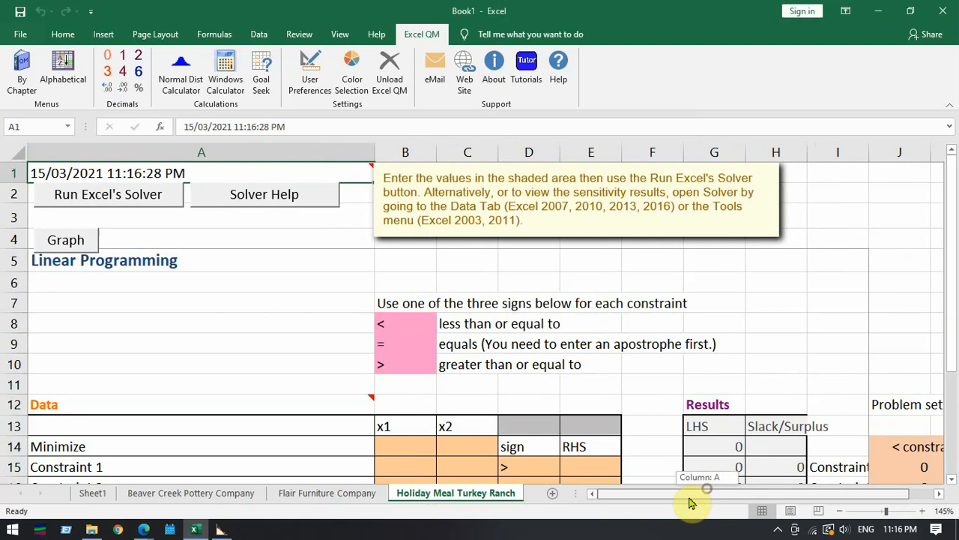
pyautogui.moveTo(952, 278); pyautogui.dragTo(955, 363)
pyautogui.moveTo(386, 314); pyautogui.dragTo(462, 398)
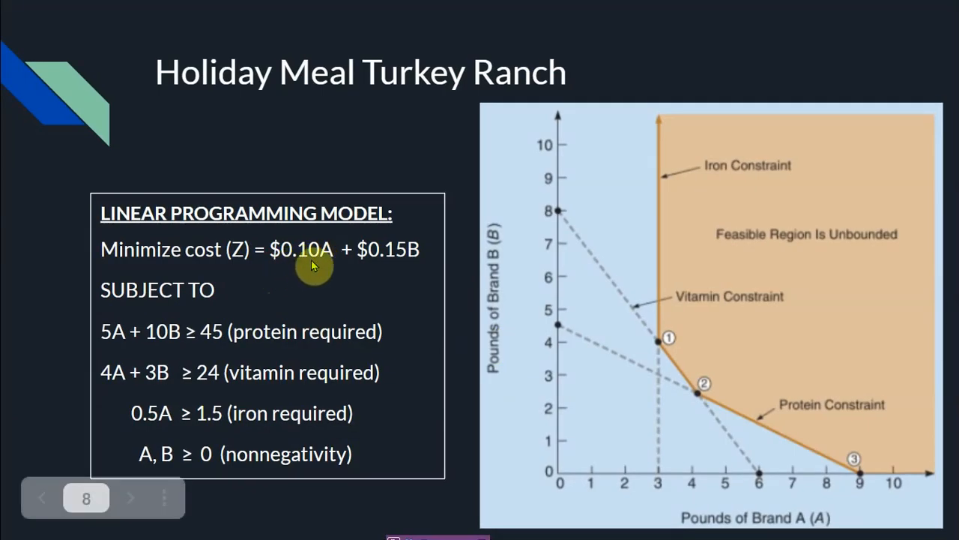
pyautogui.hotkey('alt', 'Tab')
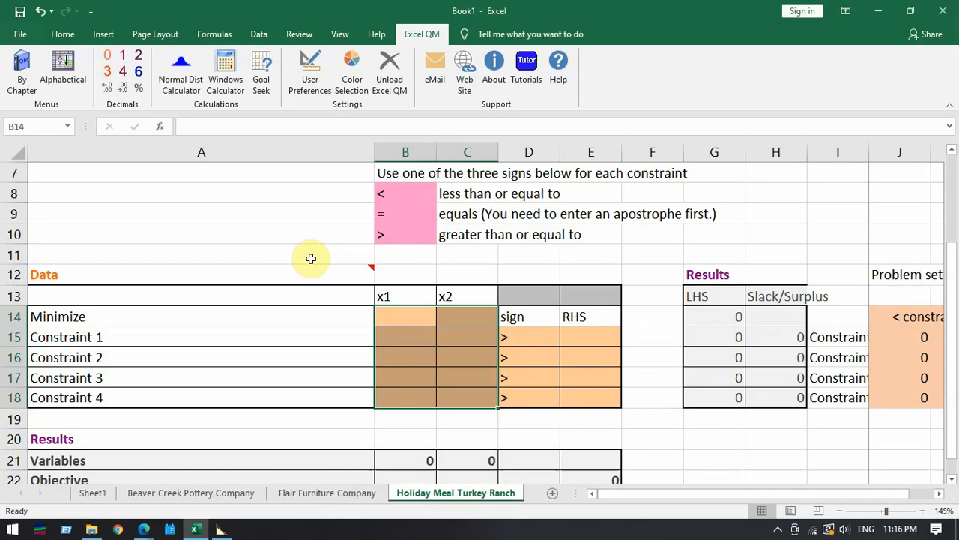
# Step: Enter the slide's objective coefficients, 0.1 for x1 and 0.15 for x2, in the Minimize row
pyautogui.click(408, 312)
pyautogui.hotkey('alt', 'Tab')
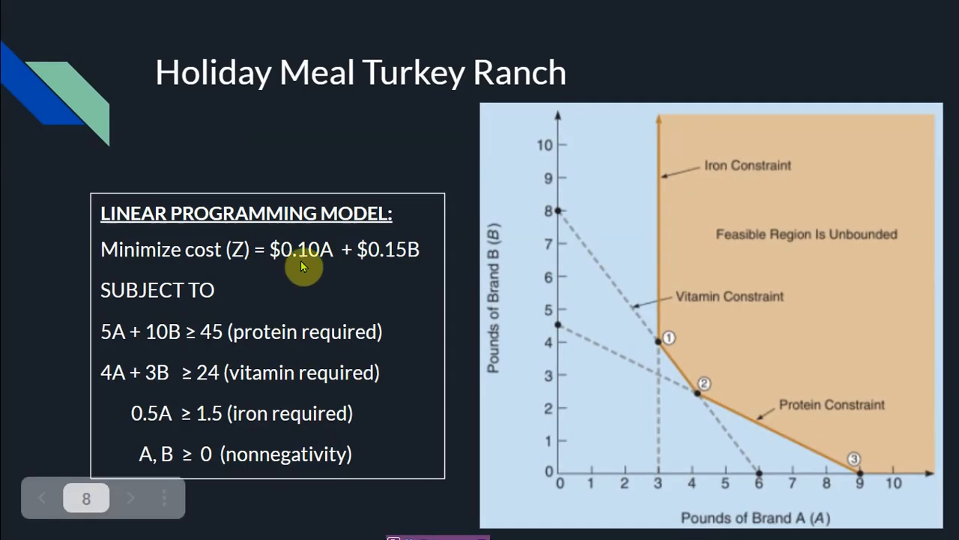
pyautogui.hotkey('alt', 'Tab')
pyautogui.write('.')
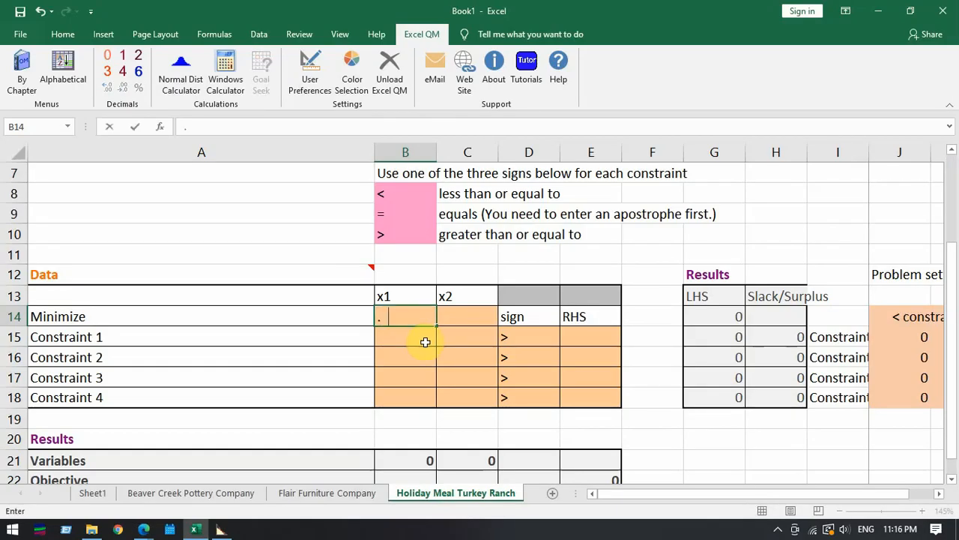
pyautogui.write('1')
pyautogui.press('Tab')
pyautogui.hotkey('alt', 'Tab')
pyautogui.hotkey('alt', 'Tab')
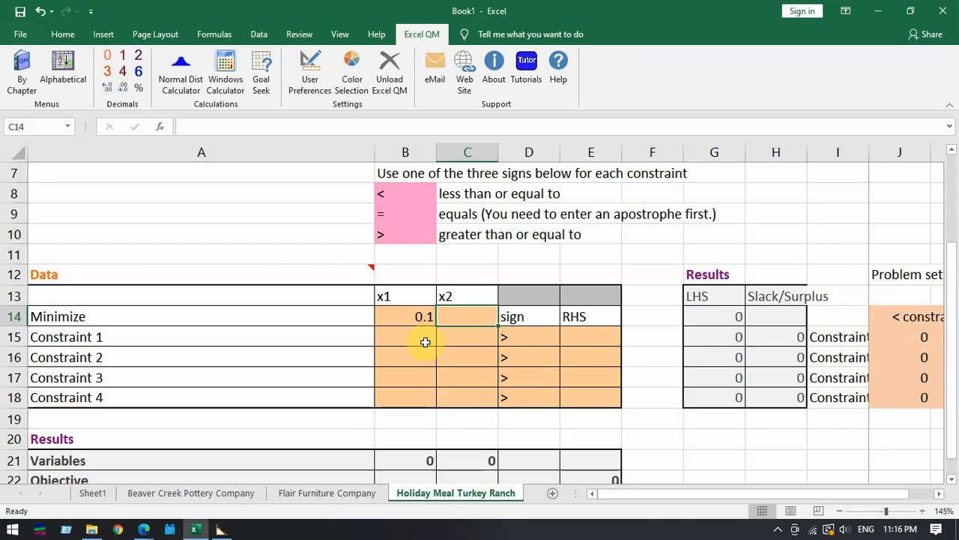
pyautogui.write('.15')
pyautogui.press('Return')
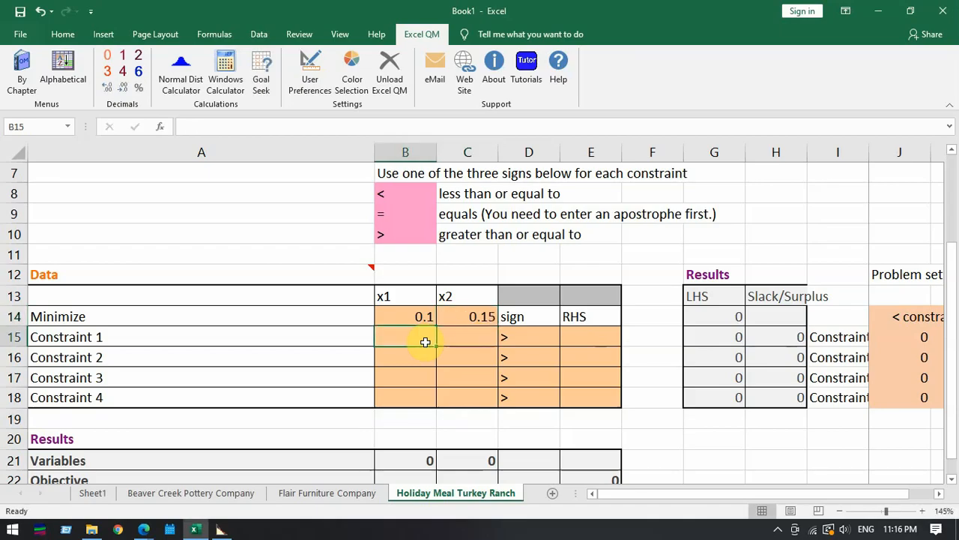
# Step: Check the first constraint on the slide and rename Constraint 1 as "Protein"
pyautogui.press('Left')
pyautogui.hotkey('alt', 'Tab')
pyautogui.hotkey('alt', 'Tab')
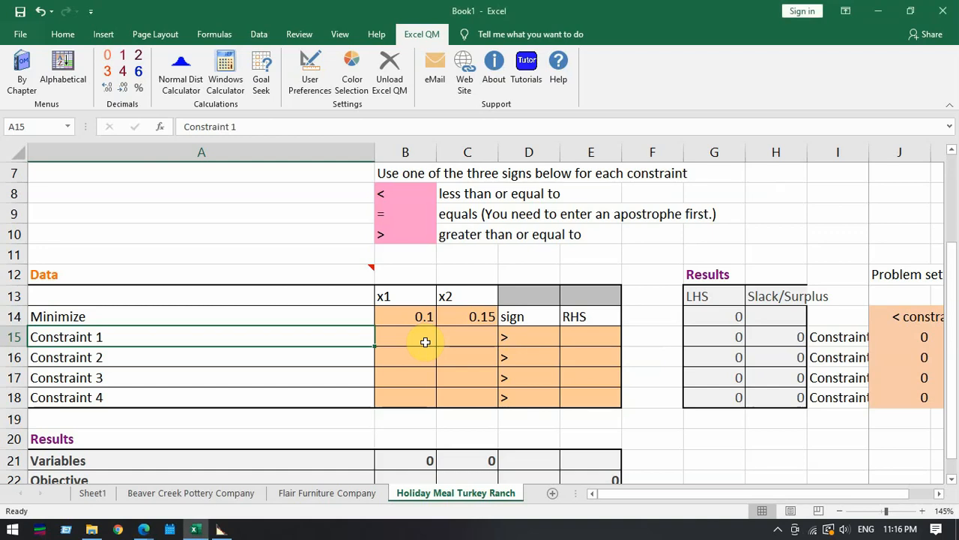
pyautogui.write('Prot')
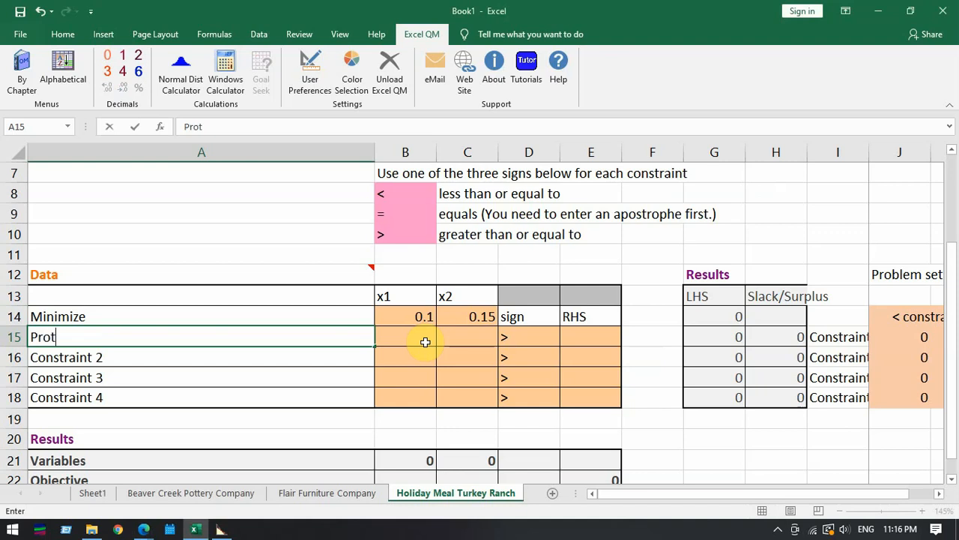
pyautogui.write('ein')
pyautogui.press('Tab')
# Step: Enter the slide's protein coefficients, 5 for x1 and 10 for x2, in the Protein row and return to the slide
pyautogui.hotkey('alt', 'Tab')
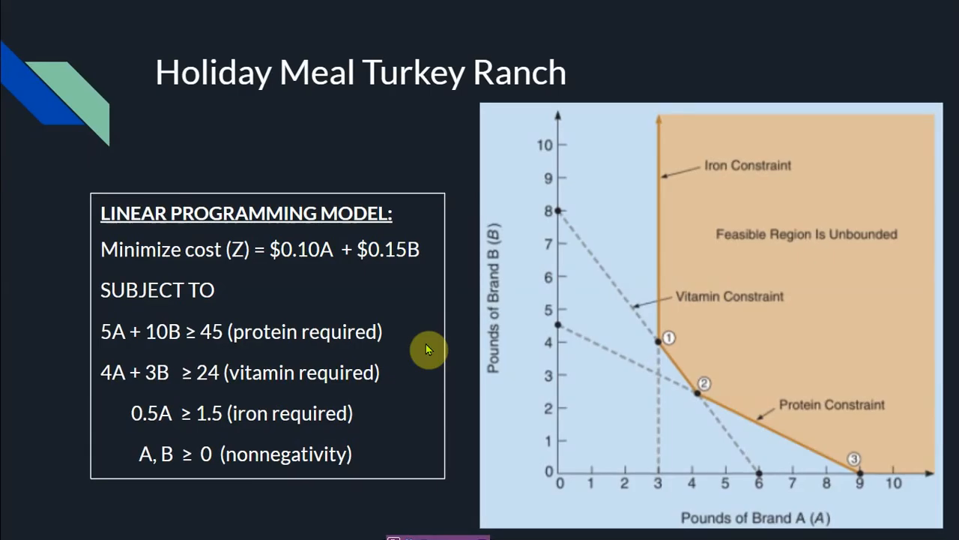
pyautogui.hotkey('alt', 'Tab')
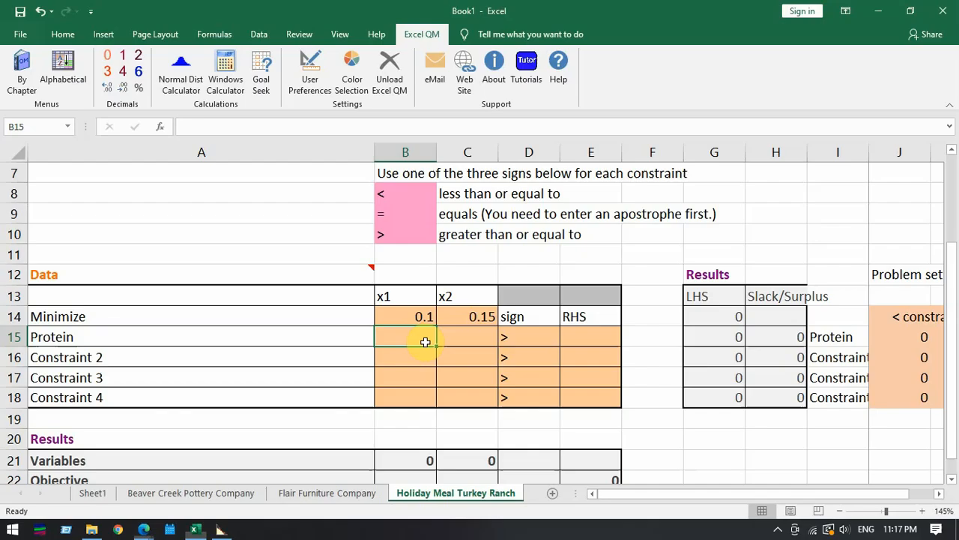
pyautogui.write('5')
pyautogui.press('Tab')
pyautogui.write('10')
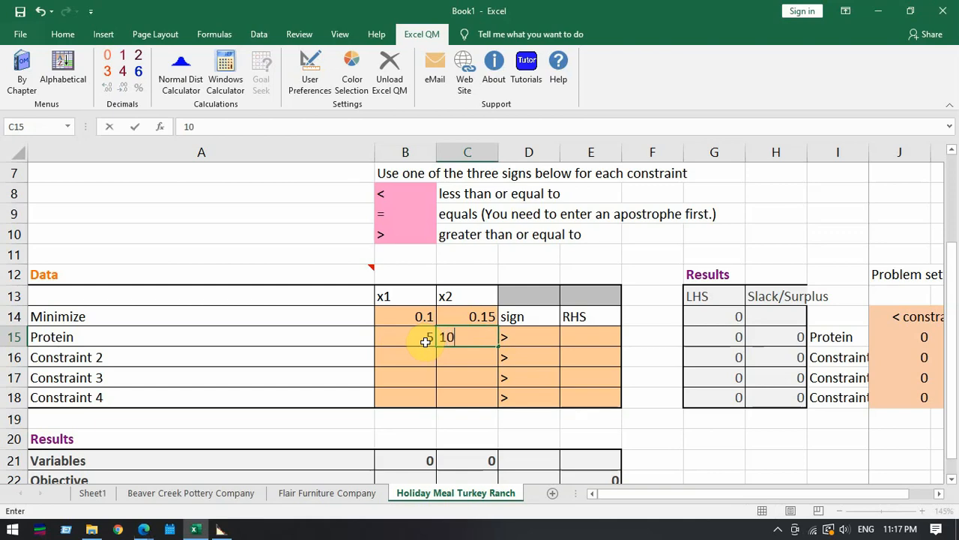
pyautogui.press('Tab')
pyautogui.hotkey('alt', 'Tab')
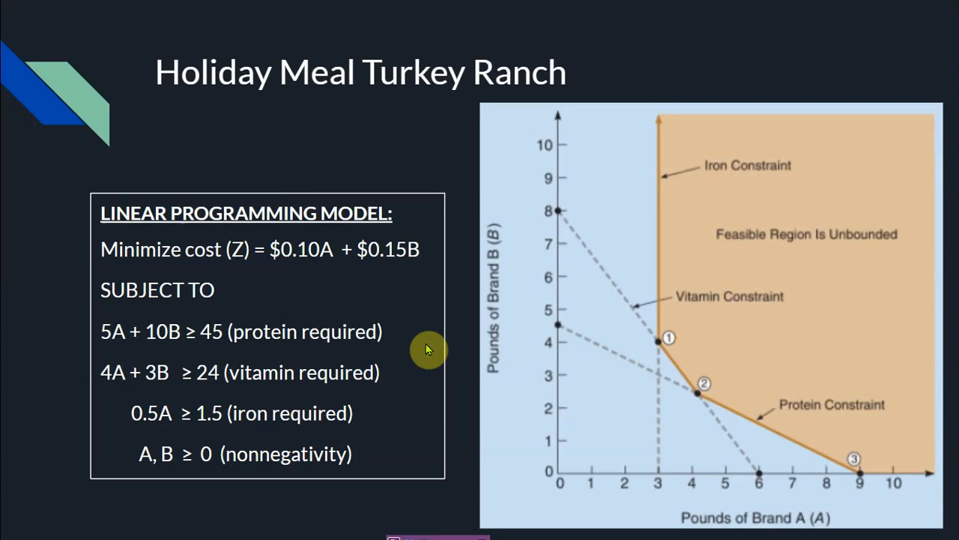
# Step: Return to the Excel sheet and set the Protein constraint's right-hand side to 45
pyautogui.hotkey('alt', 'Tab')
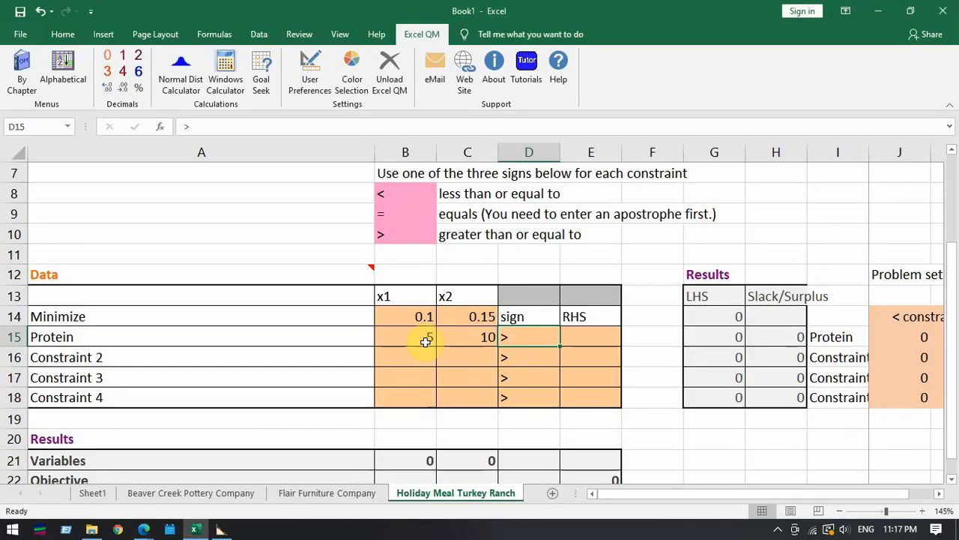
pyautogui.press('Tab')
pyautogui.write('45')
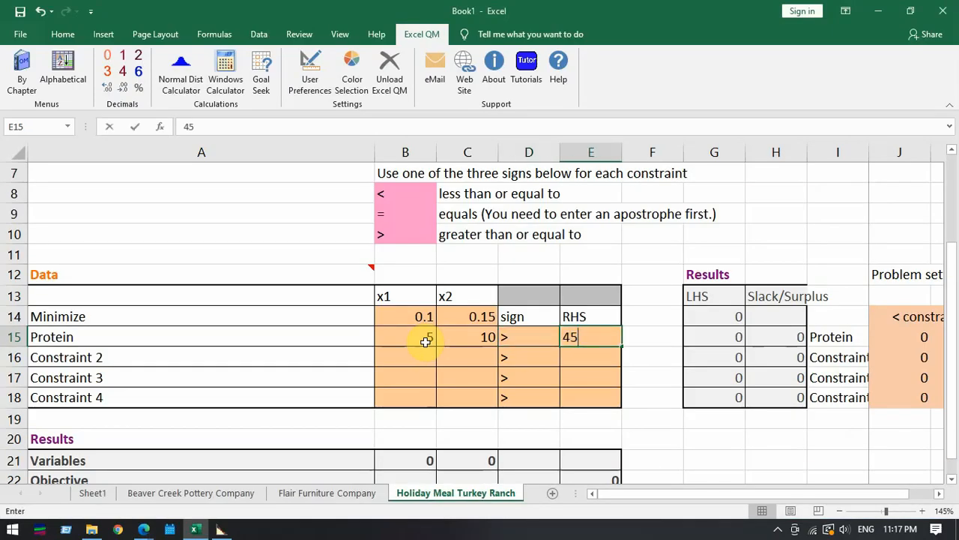
pyautogui.press('Return')
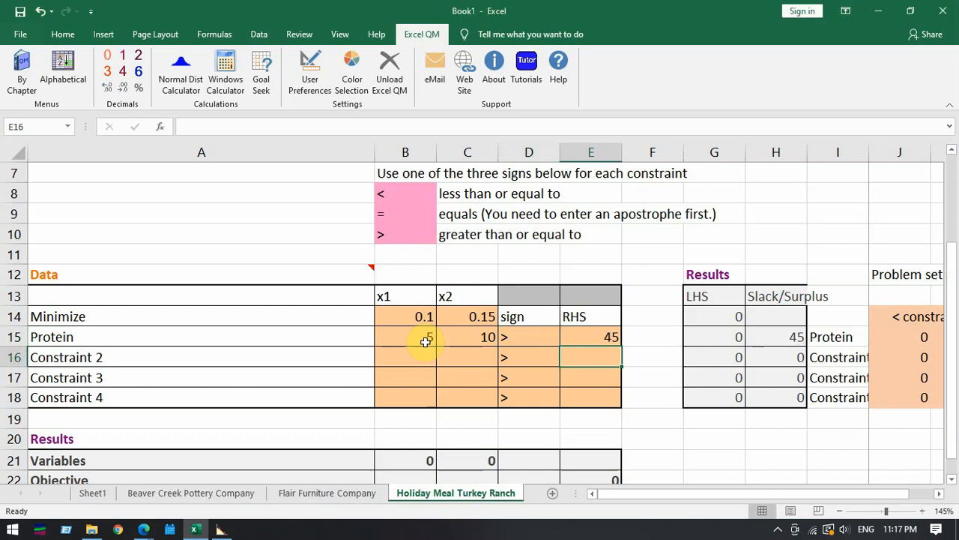
# Step: Check the second constraint on the slide and rename Constraint 2 as "Vitamin"
pyautogui.hotkey('alt', 'Tab')
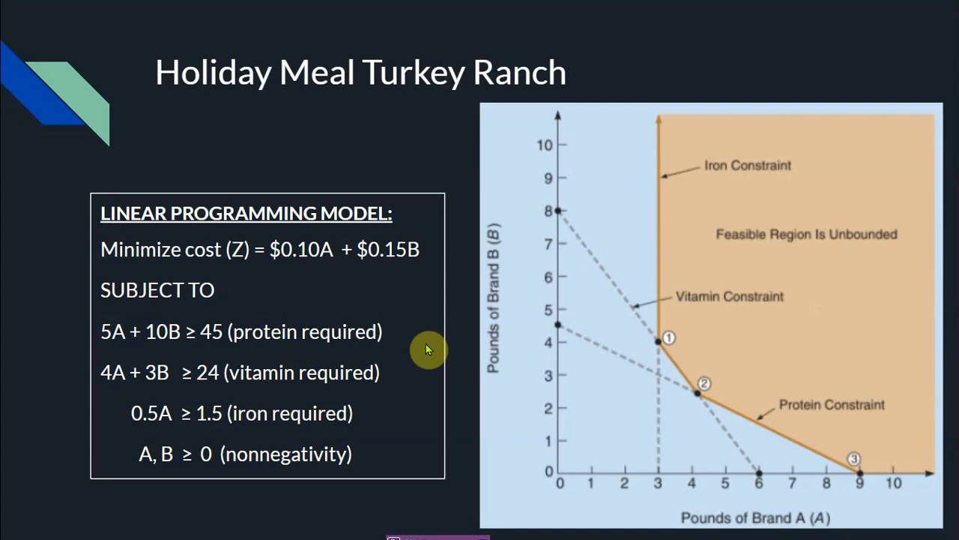
pyautogui.hotkey('alt', 'Tab')
pyautogui.press('Left')
pyautogui.press('Left')
pyautogui.press('Left')
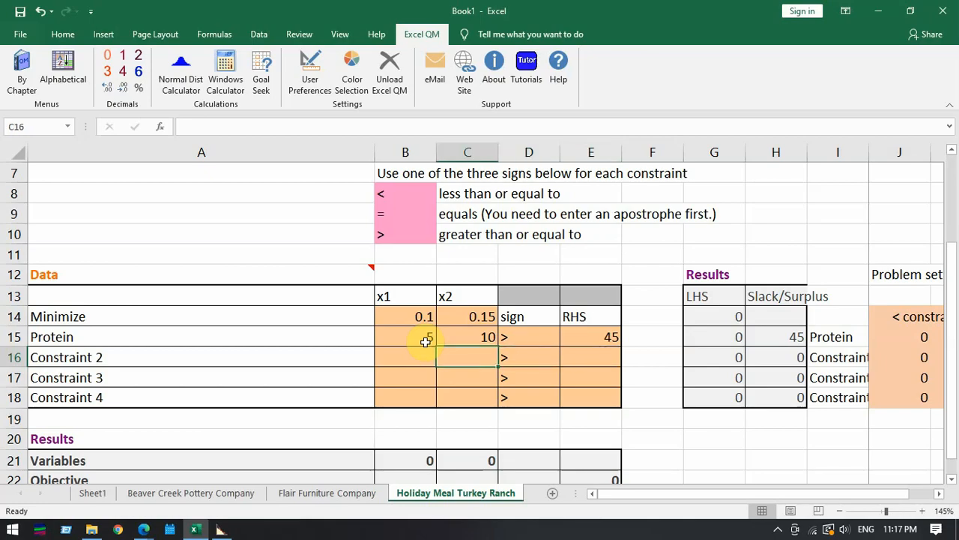
pyautogui.press('Left')
pyautogui.write('Vitamin')
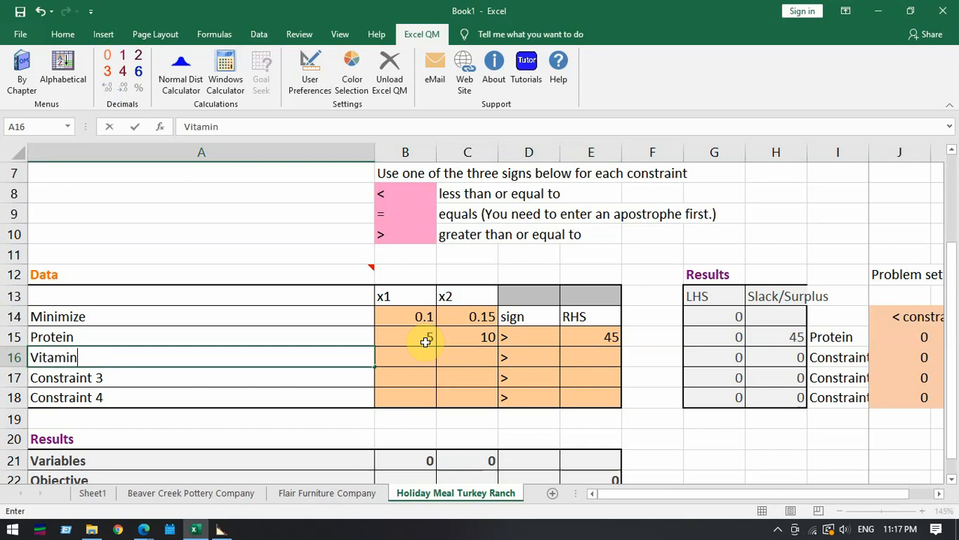
pyautogui.press('Tab')
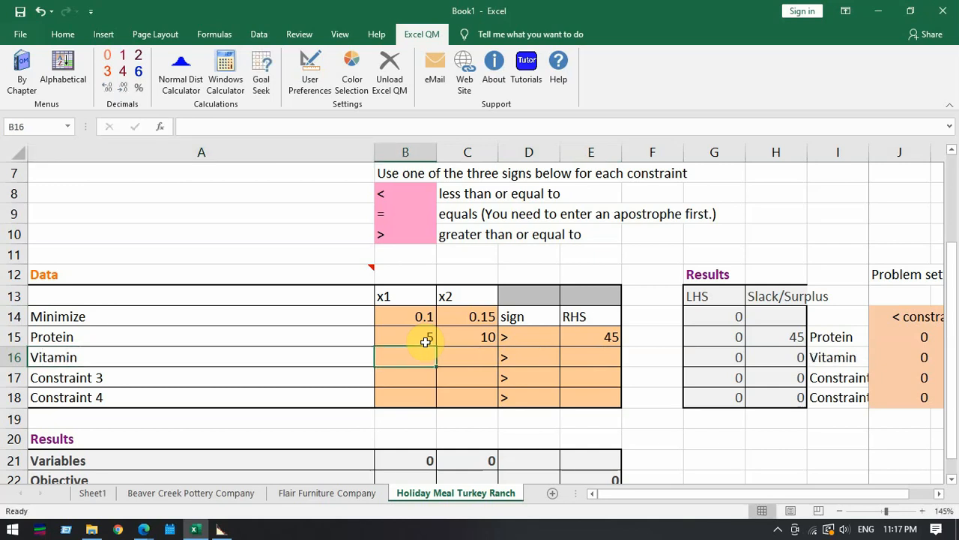
# Step: Enter the slide's vitamin coefficients, 4 for x1 and 3 for x2, in the Vitamin row
pyautogui.hotkey('alt', 'Tab')
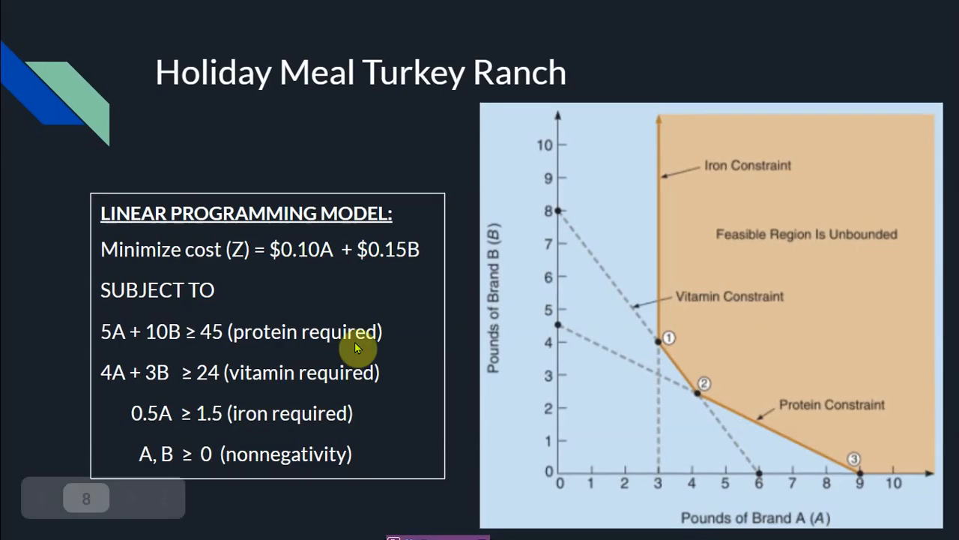
pyautogui.hotkey('alt', 'Tab')
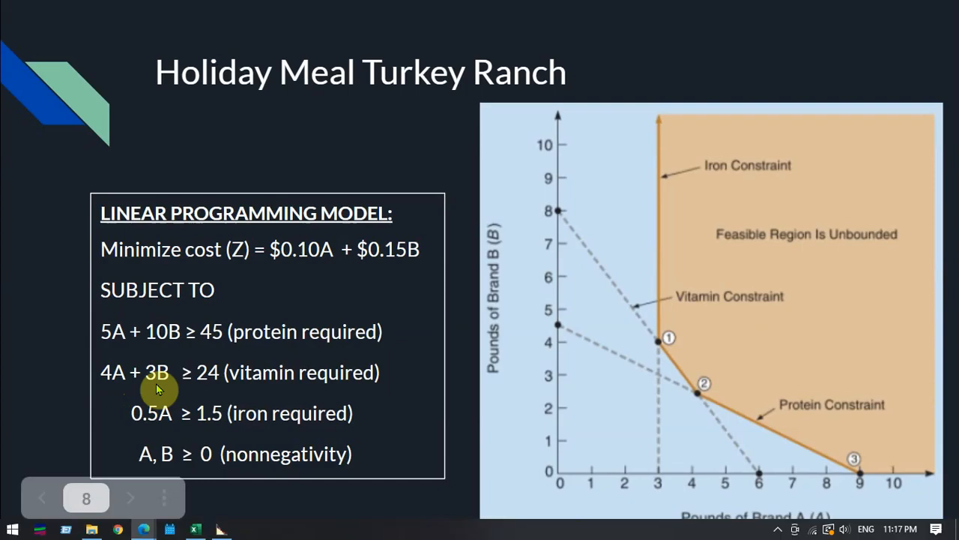
pyautogui.write('4')
pyautogui.press('Tab')
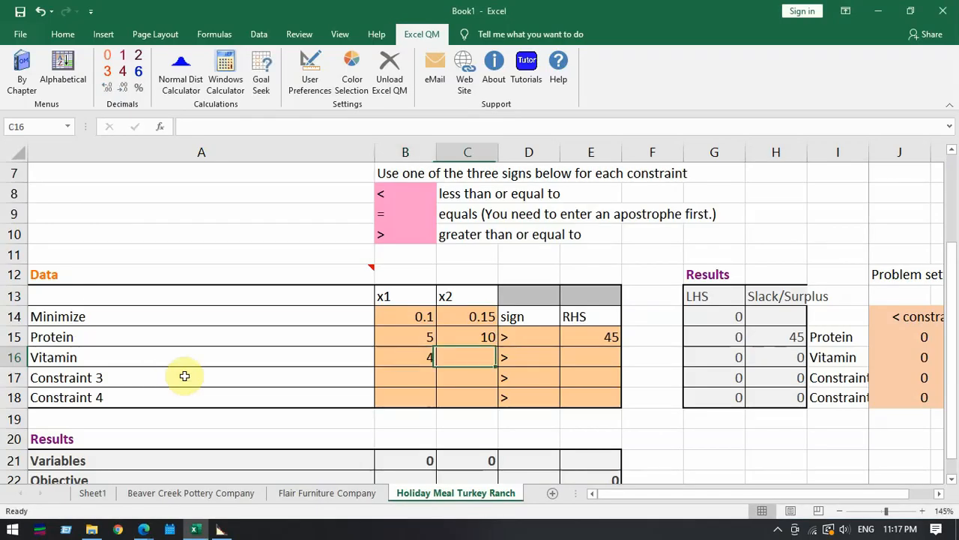
pyautogui.write('3')
pyautogui.press('Tab')
pyautogui.press('Tab')
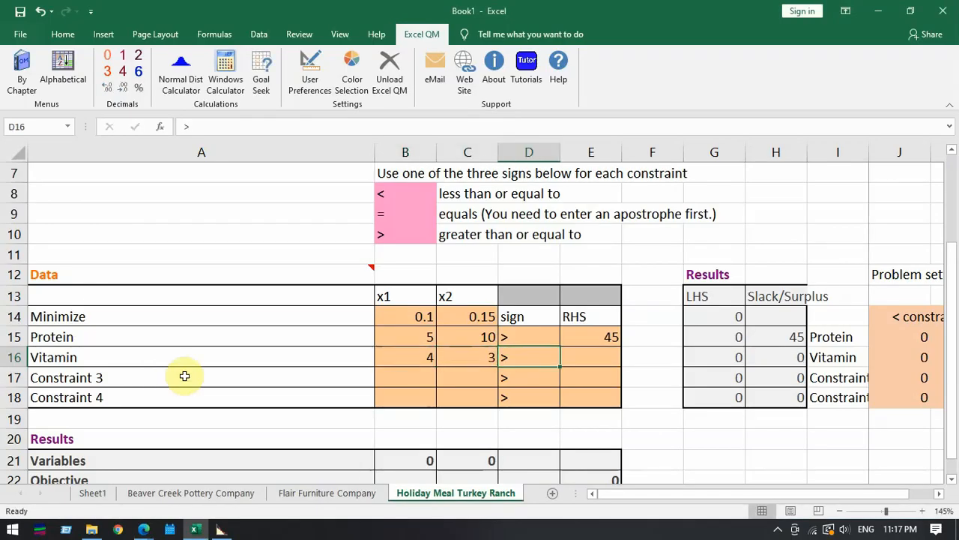
# Step: Check the vitamin requirement on the slide and set the Vitamin constraint's right-hand side to 24
pyautogui.hotkey('alt', 'Tab')
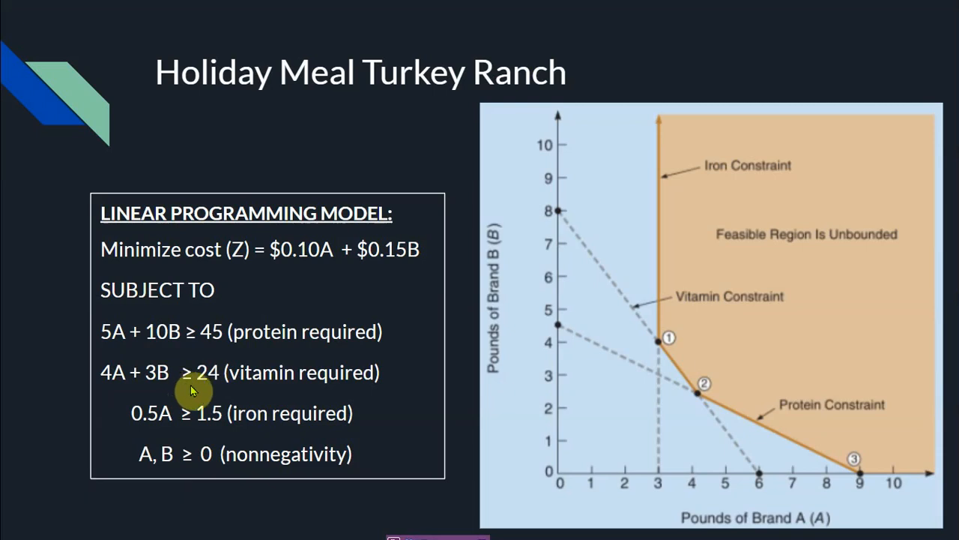
pyautogui.hotkey('alt', 'Tab')
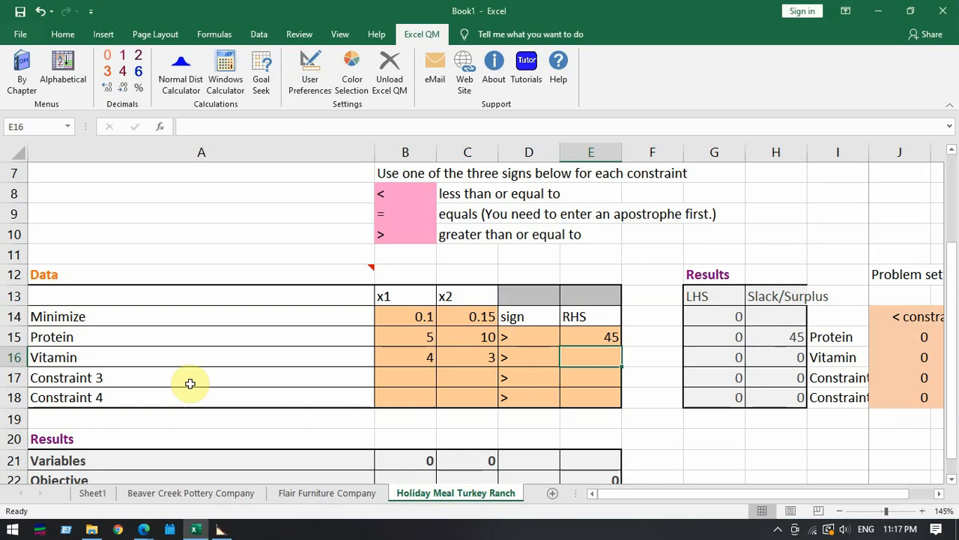
pyautogui.write('24')
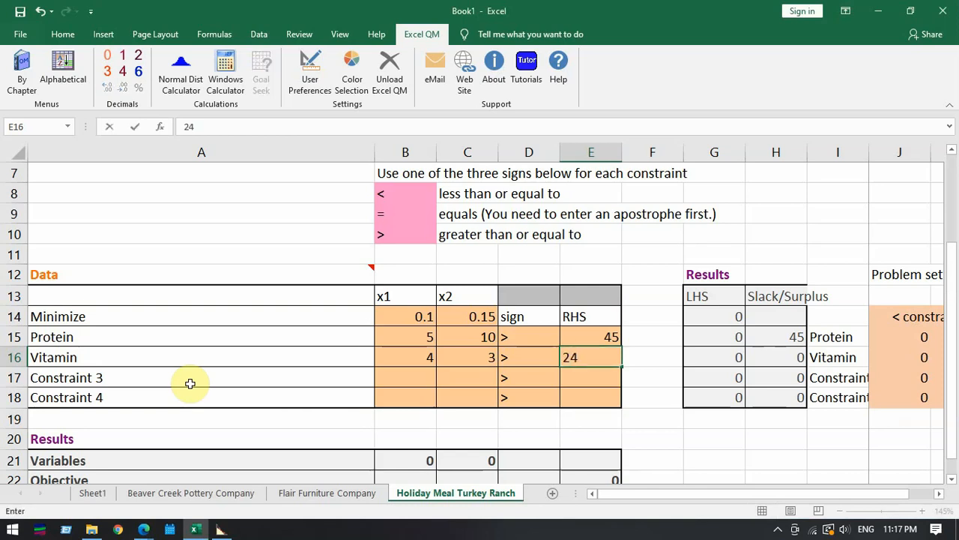
pyautogui.press('Return')
# Step: Check the third constraint on the slide and rename Constraint 3 as "Iron"
pyautogui.hotkey('alt', 'Tab')
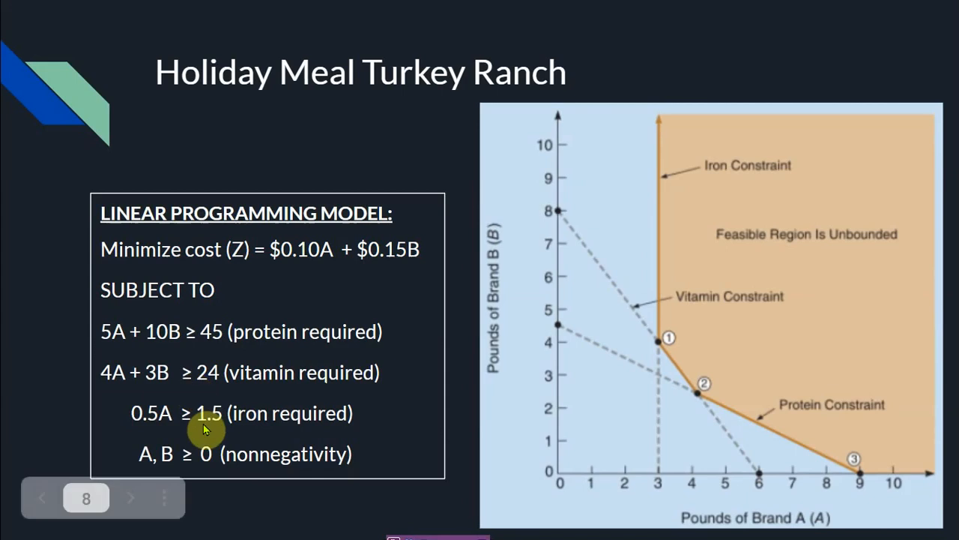
pyautogui.hotkey('alt', 'Tab')
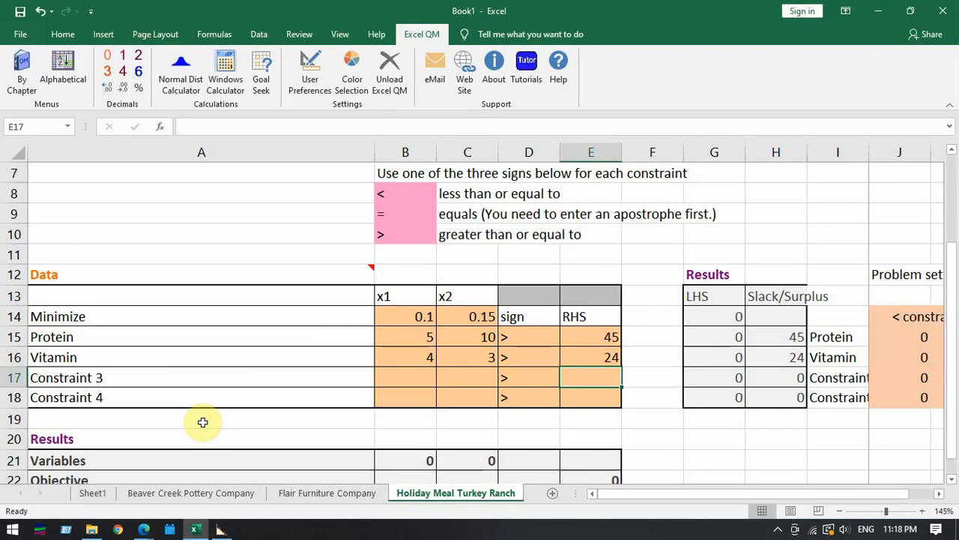
pyautogui.click(143, 378)
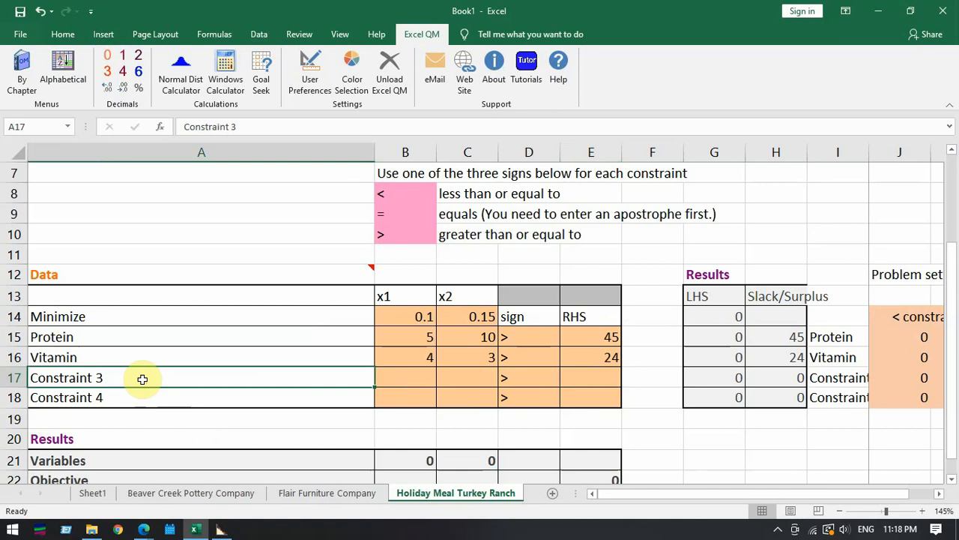
pyautogui.hotkey('alt', 'Tab')
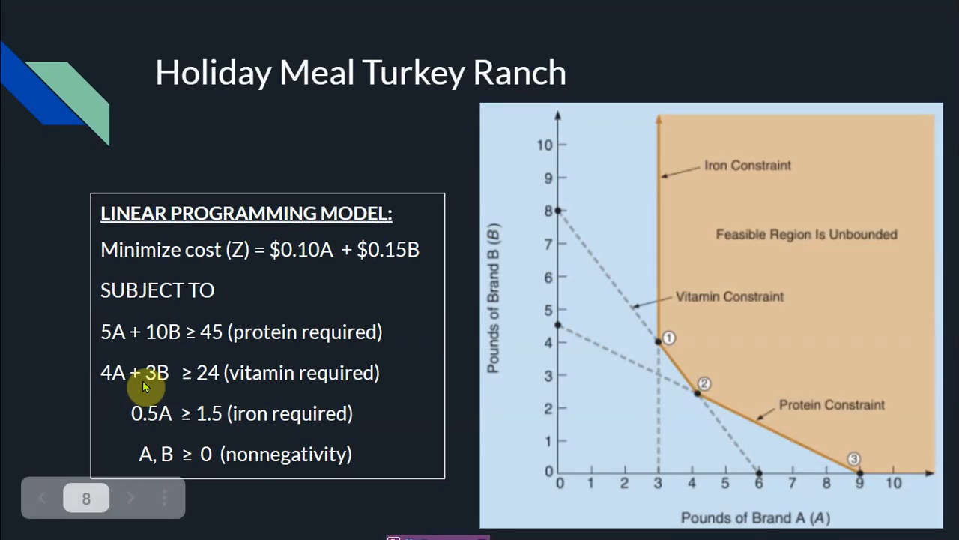
pyautogui.hotkey('alt', 'Tab')
pyautogui.write('Iron')
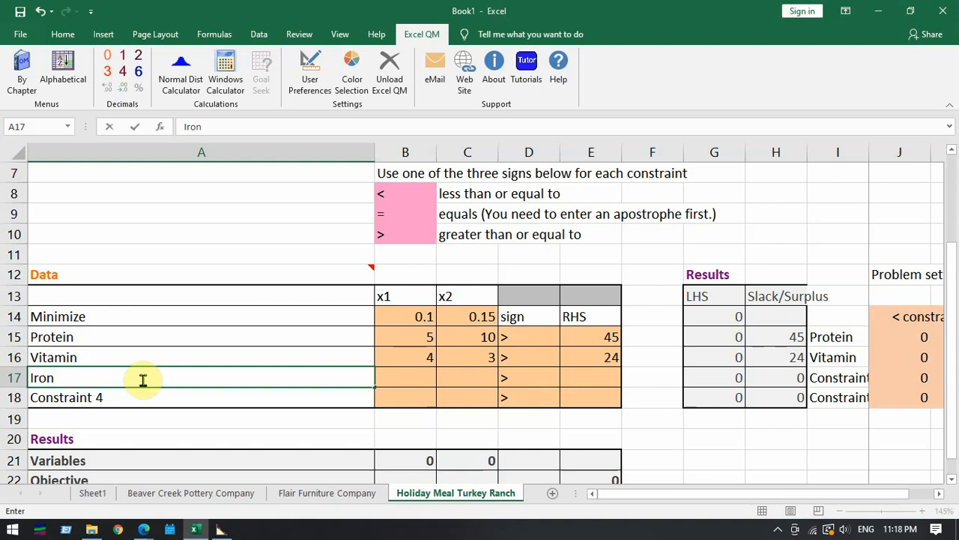
pyautogui.hotkey('alt', 'Tab')
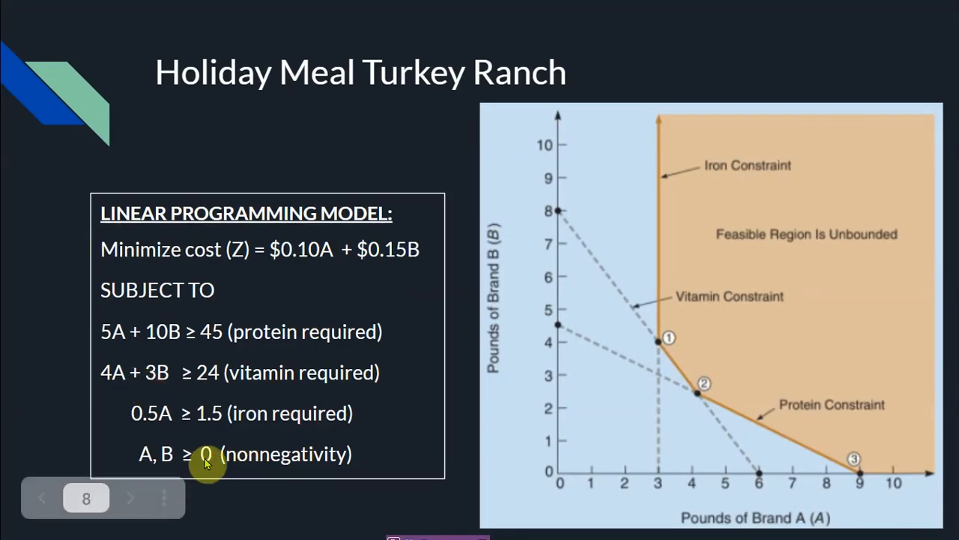
pyautogui.hotkey('alt', 'Tab')
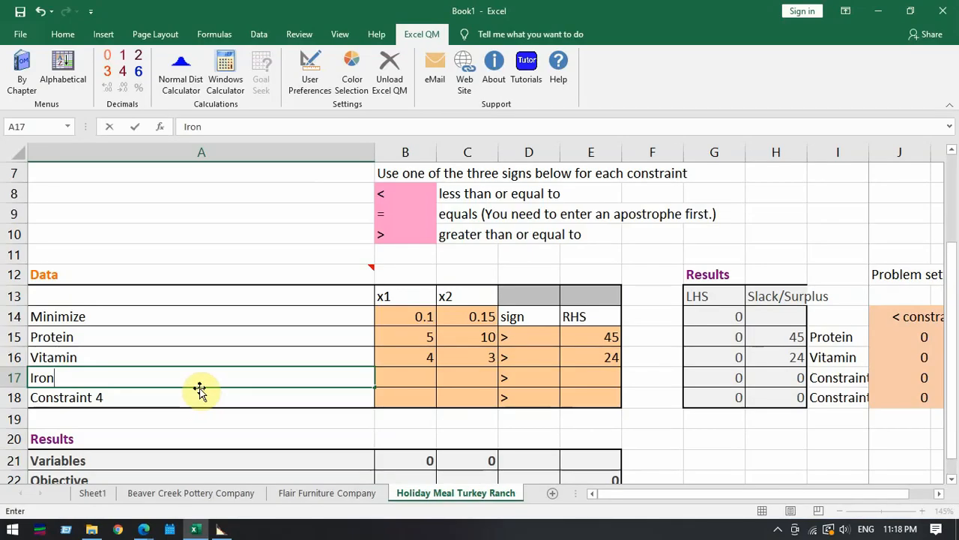
pyautogui.press('Tab')
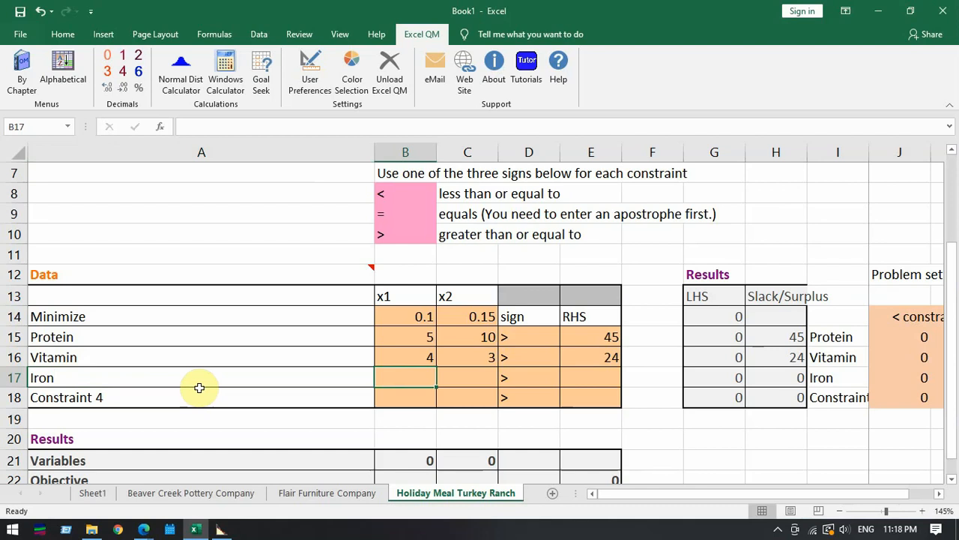
# Step: Compare the slide's iron and nonnegativity constraints with the empty Iron and Constraint 4 rows in the sheet
pyautogui.hotkey('alt', 'Tab')
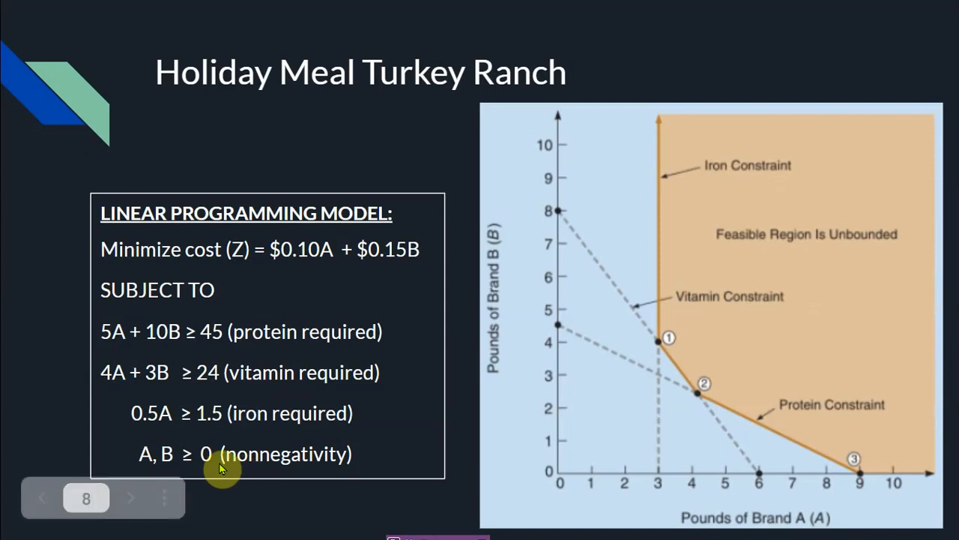
pyautogui.hotkey('alt', 'Tab')
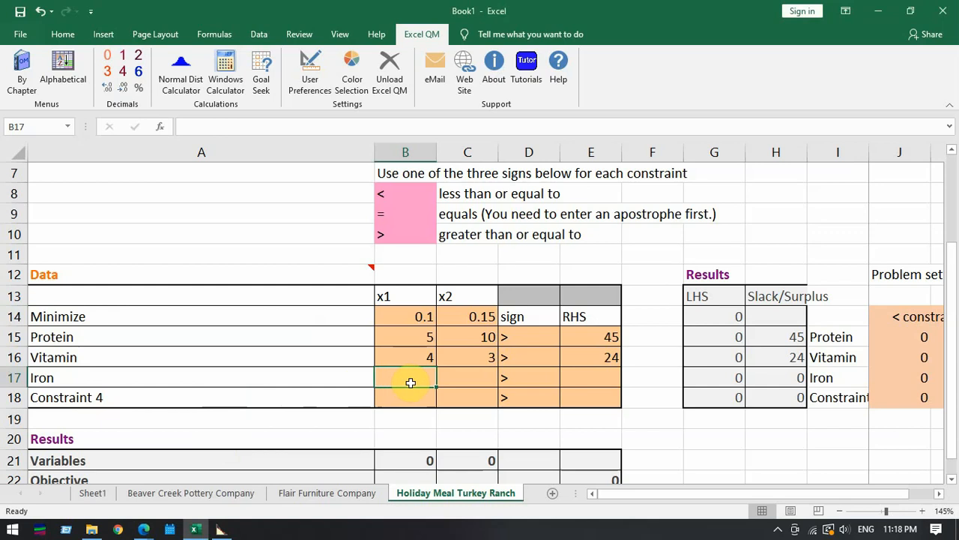
pyautogui.hotkey('alt', 'Tab')
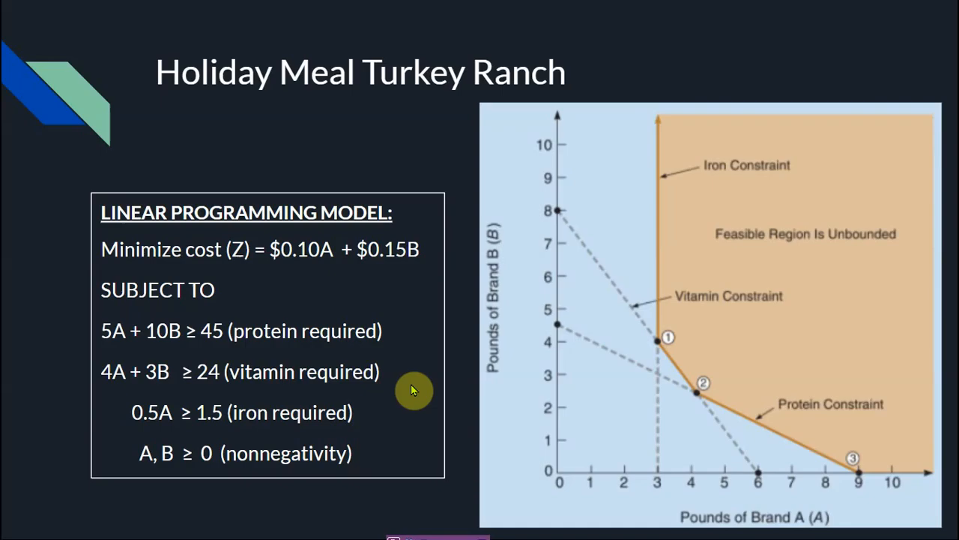
pyautogui.hotkey('alt', 'Tab')
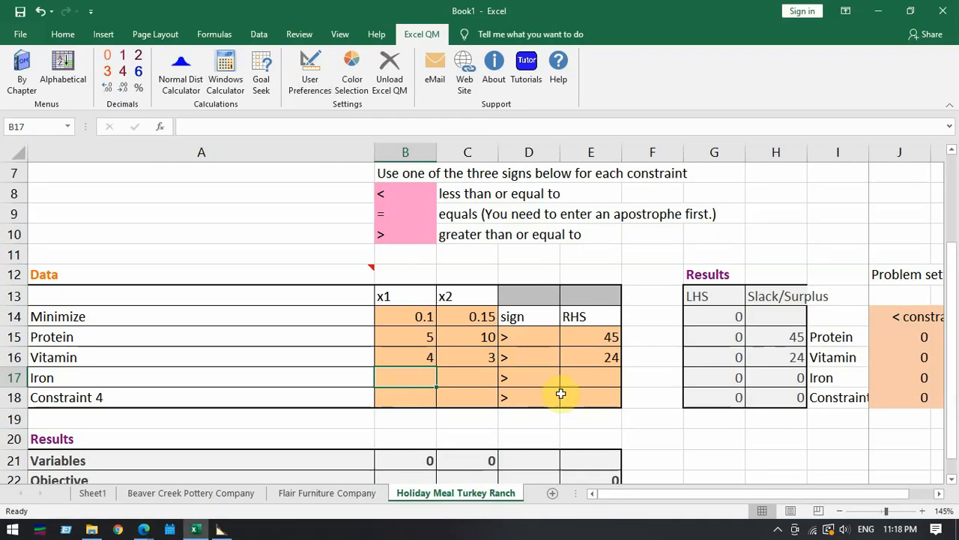
pyautogui.click(589, 398)
pyautogui.hotkey('alt', 'Tab')
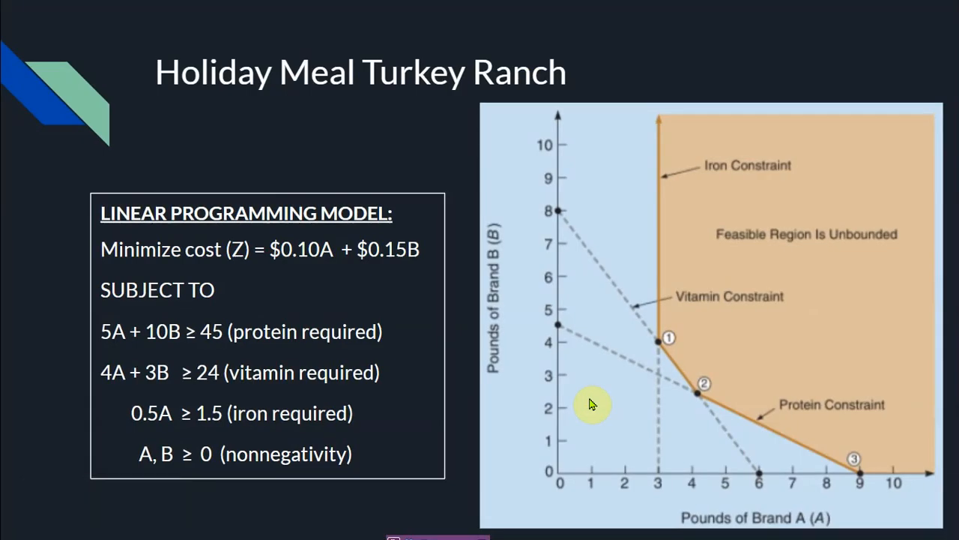
pyautogui.hotkey('alt', 'Tab')
# Step: Enter the iron coefficients, 0.5 for x1 and 0 for x2, in the Iron row
pyautogui.click(400, 381)
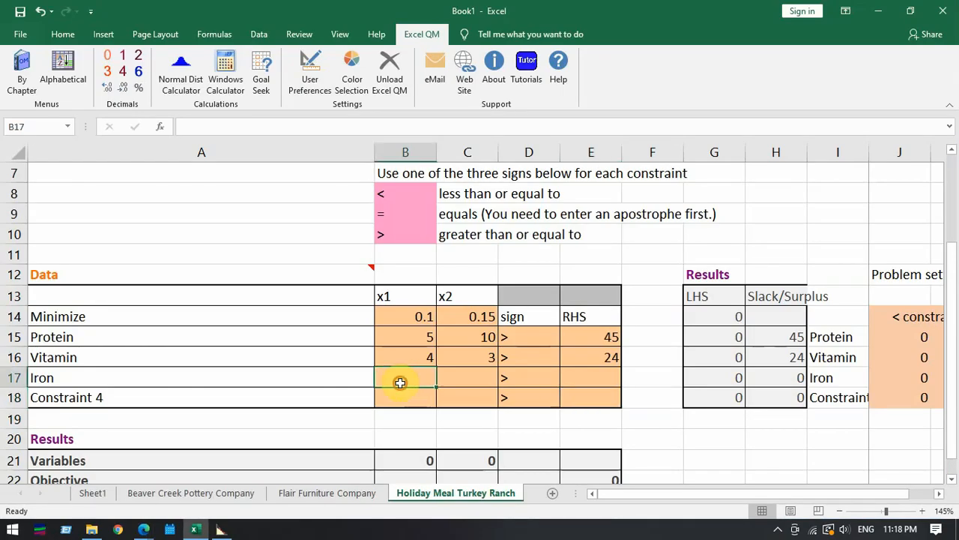
pyautogui.hotkey('alt', 'Tab')
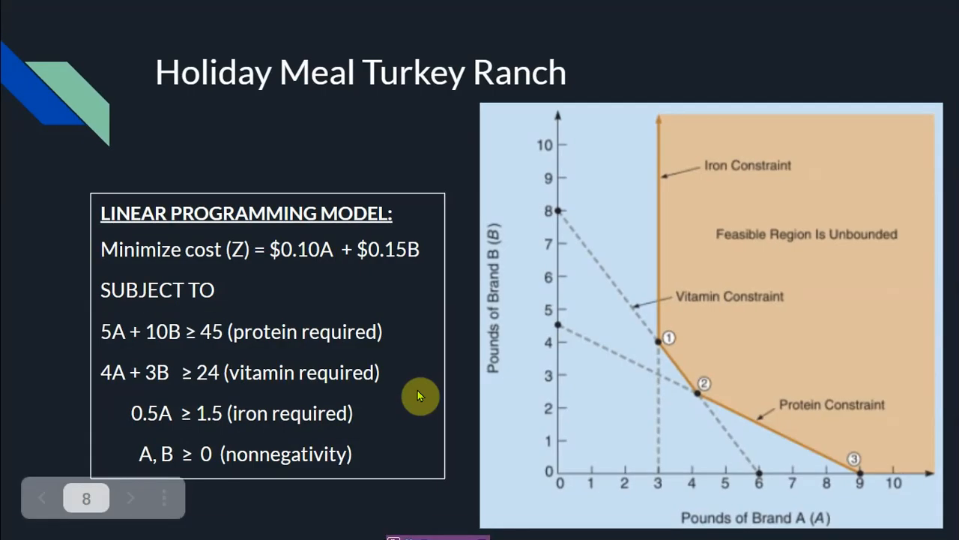
pyautogui.hotkey('alt', 'Tab')
pyautogui.write('.5')
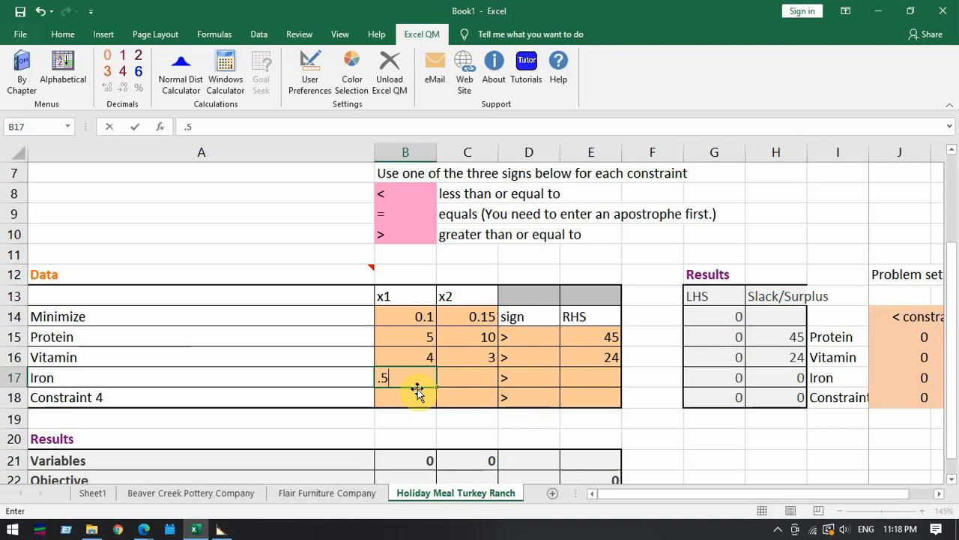
pyautogui.press('Tab')
pyautogui.press('Tab')
pyautogui.press('Tab')
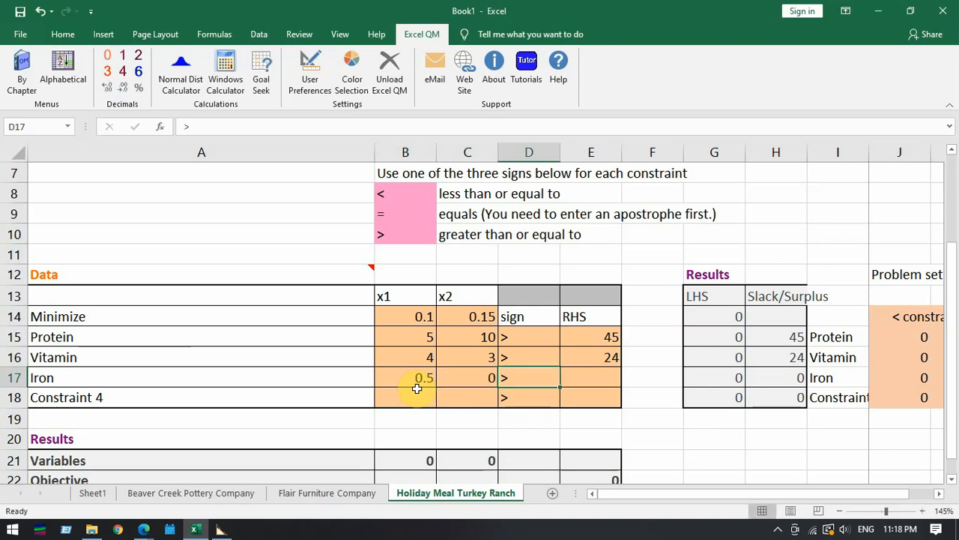
# Step: Check the iron requirement on the slide and set the Iron constraint's right-hand side to 1.5
pyautogui.hotkey('alt', 'Tab')
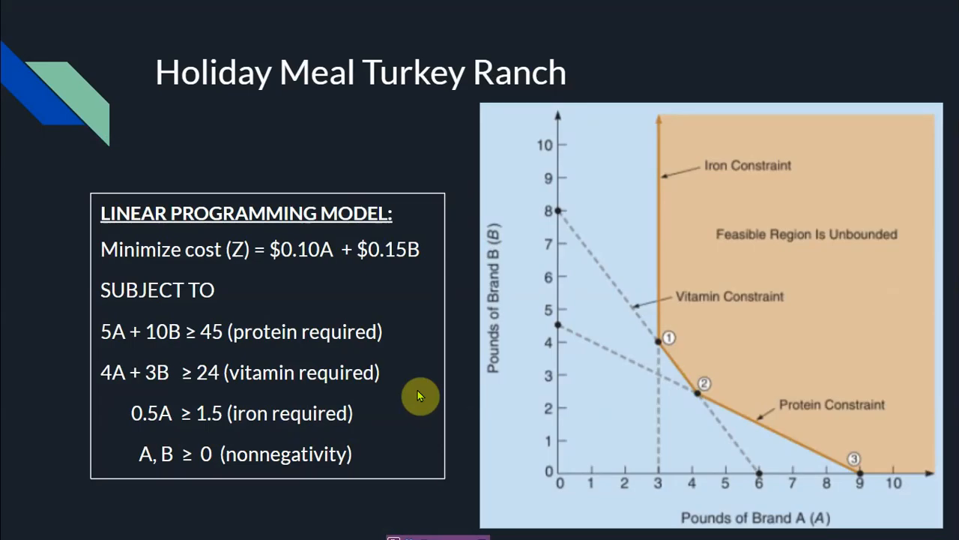
pyautogui.hotkey('alt', 'Tab')
pyautogui.write('1.5')
pyautogui.press('Return')
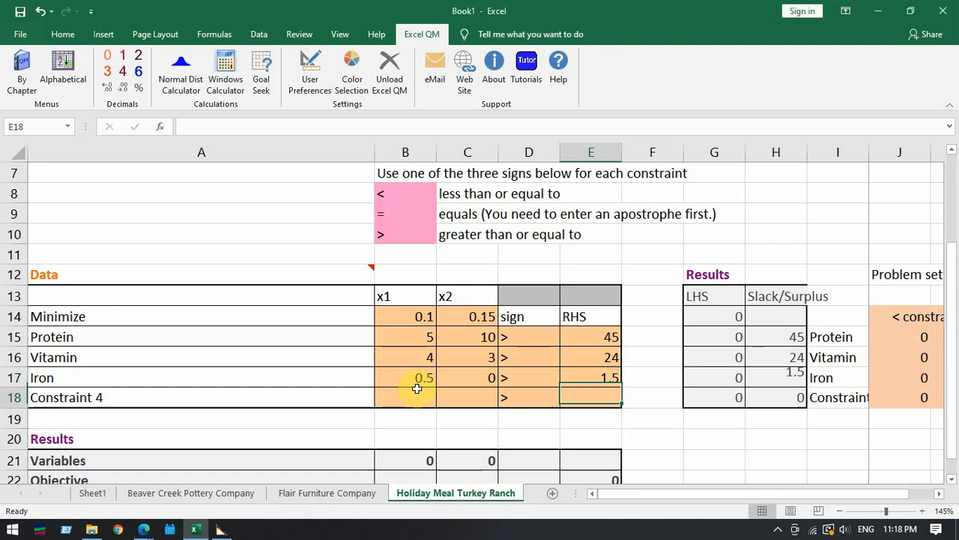
# Step: Select the Constraint 4 label cell in the data table
pyautogui.press('Left')
pyautogui.press('Left')
pyautogui.press('Left')
pyautogui.press('Left')
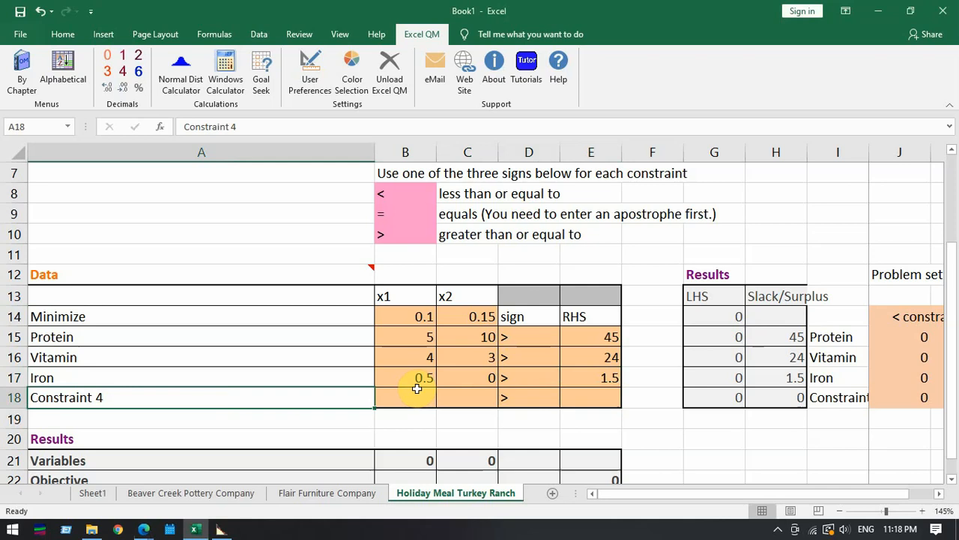
pyautogui.write('x')
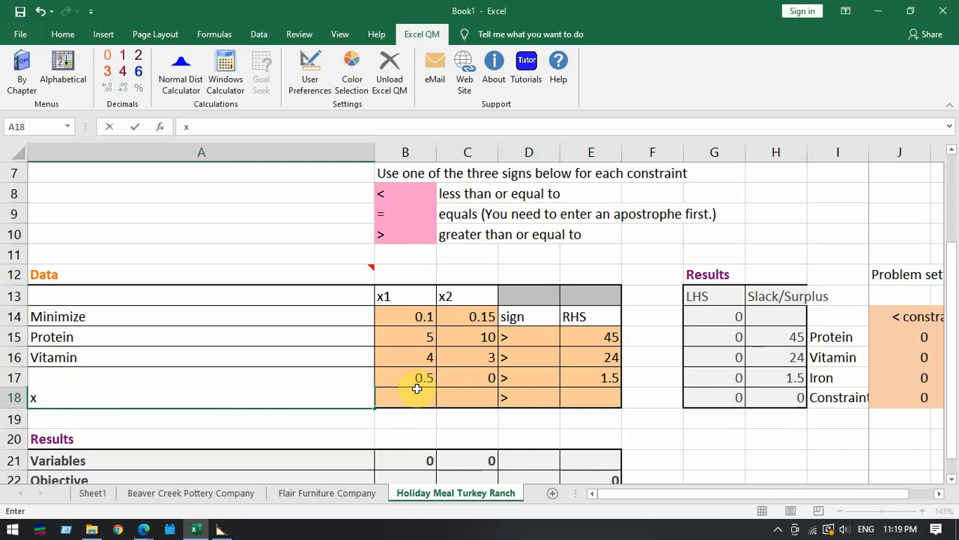
pyautogui.write('1, x2')
pyautogui.press('BackSpace')
pyautogui.press('BackSpace')
pyautogui.press('BackSpace')
pyautogui.press('BackSpace')
pyautogui.press('BackSpace')
pyautogui.press('BackSpace')
# Step: Rename Constraint 4 as "Nonnegativity"
pyautogui.write('Nonnegativ')
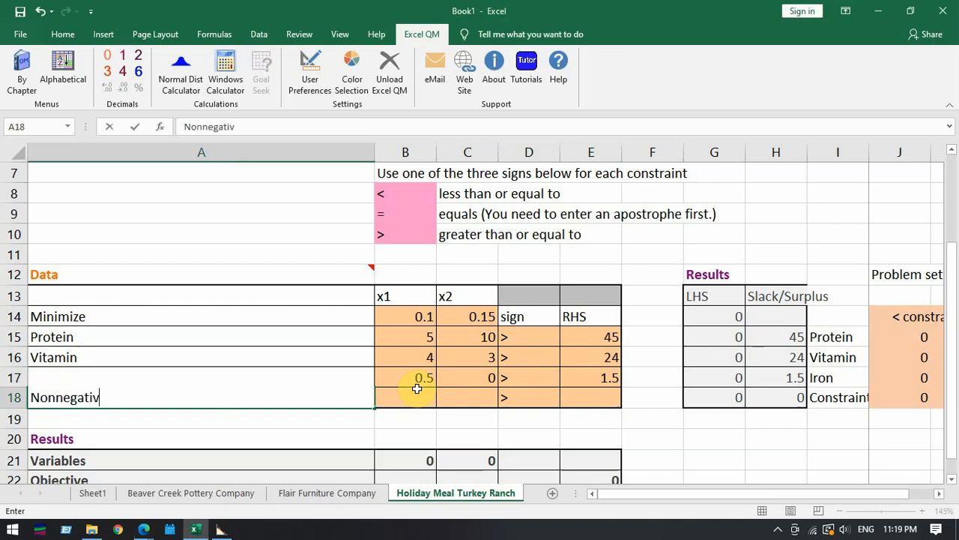
pyautogui.write('e')
pyautogui.press('BackSpace')
pyautogui.write('ity')
# Step: Fill the Nonnegativity row with coefficients 1 for x1 and 1 for x2 and a right-hand side of 0
pyautogui.click(418, 390)
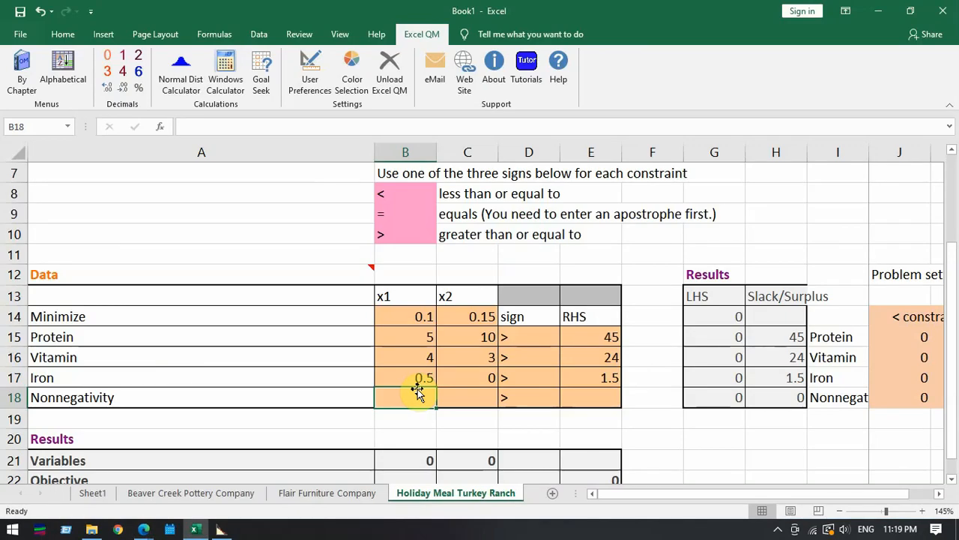
pyautogui.write('1')
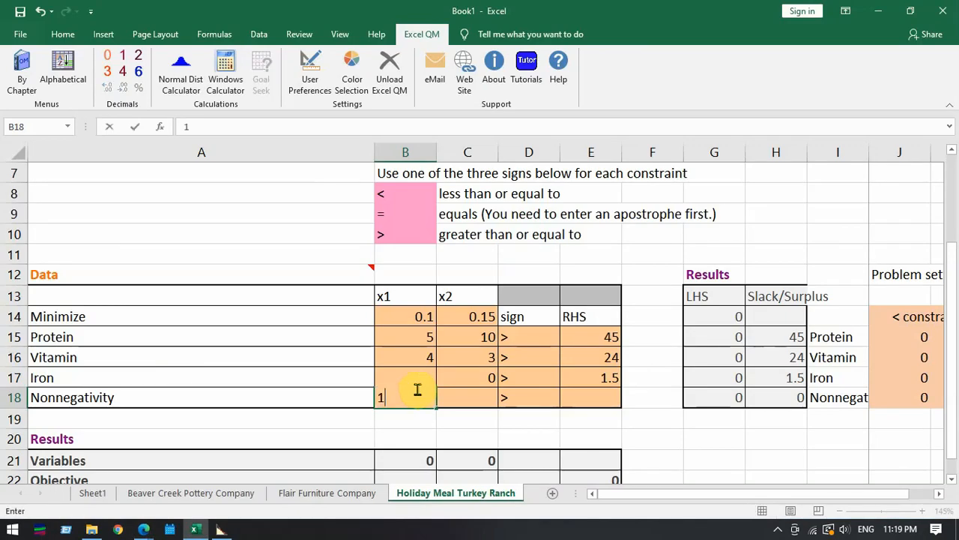
pyautogui.press('Tab')
pyautogui.write('1')
pyautogui.press('Tab')
pyautogui.press('Tab')
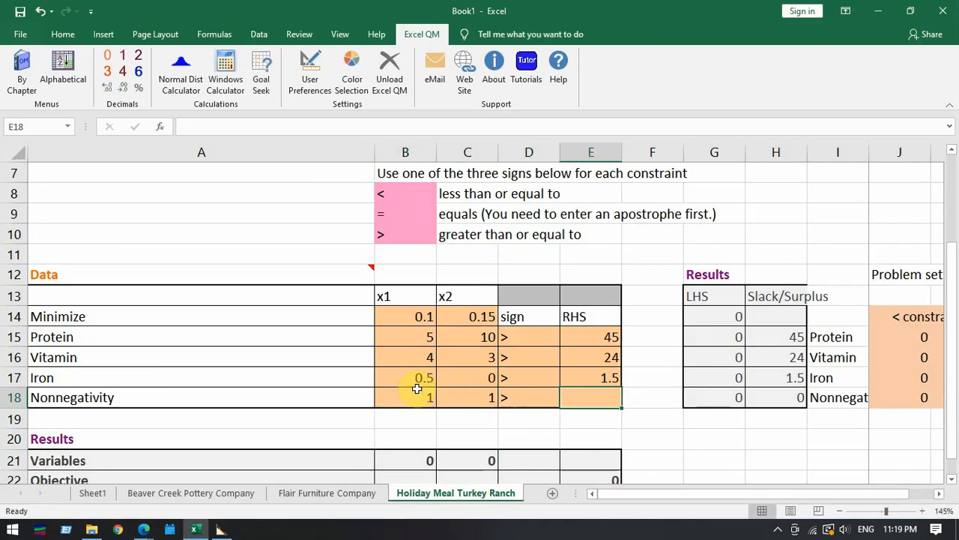
pyautogui.write('0')
pyautogui.press('Return')
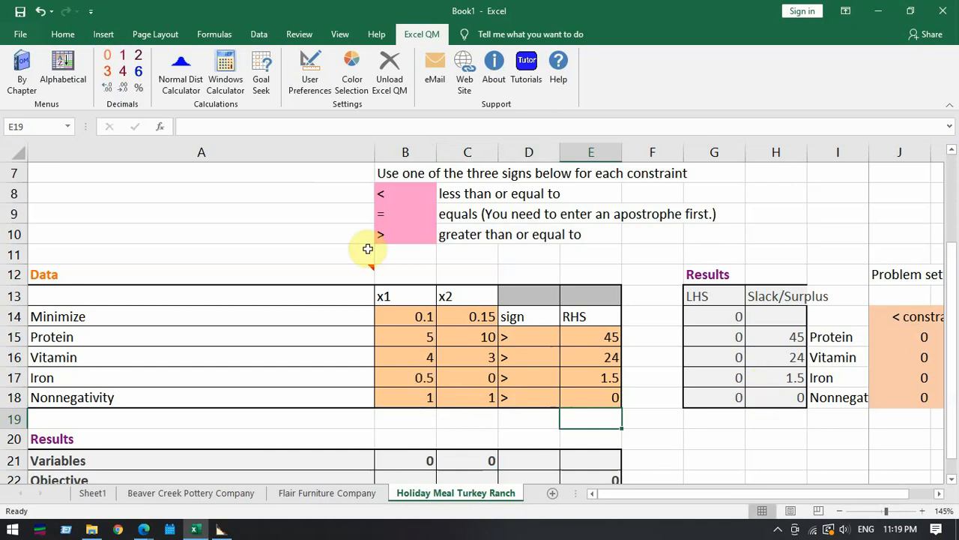
# Step: Run Excel's Solver on the Holiday Meal Turkey Ranch model and review the variable, objective and slack/surplus results
pyautogui.scroll(2, 349, 239)
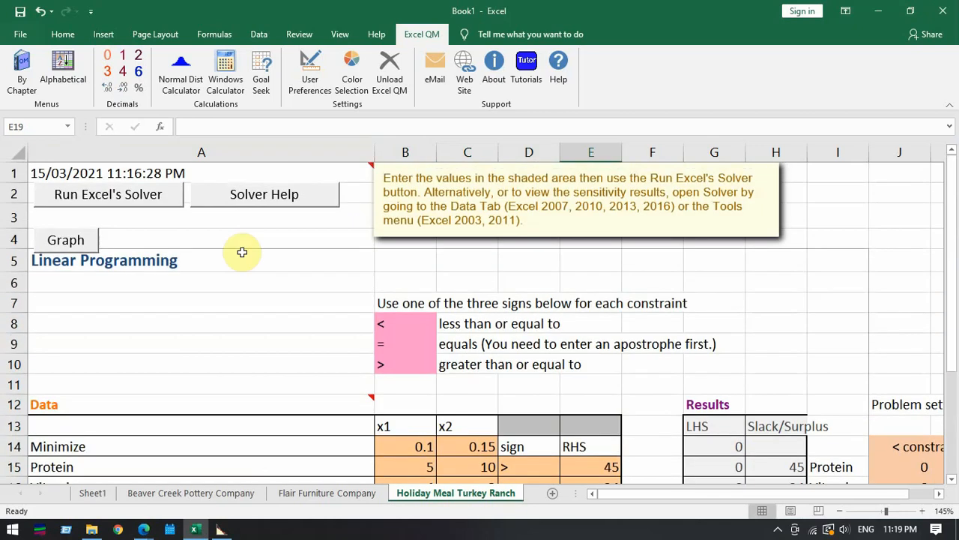
pyautogui.click(150, 196)
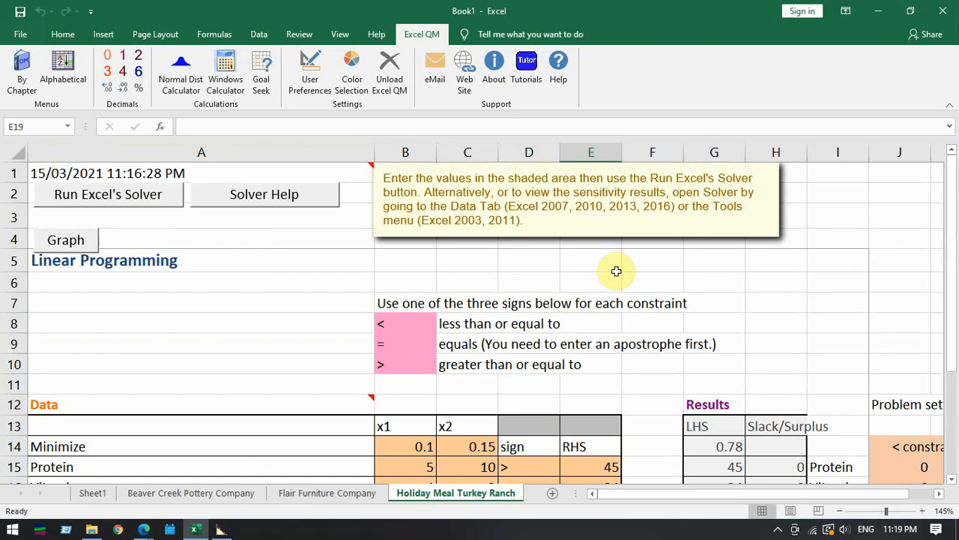
pyautogui.moveTo(952, 269); pyautogui.dragTo(949, 375)
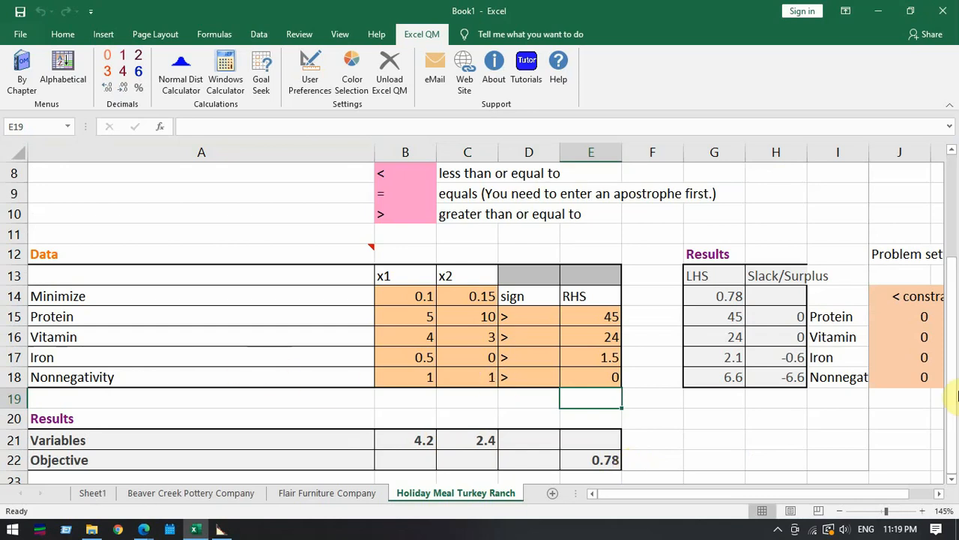
# Step: Graph the model and compare its feasible region with the slide's graph and the constraint rows in the sheet
pyautogui.moveTo(953, 396); pyautogui.dragTo(952, 163)
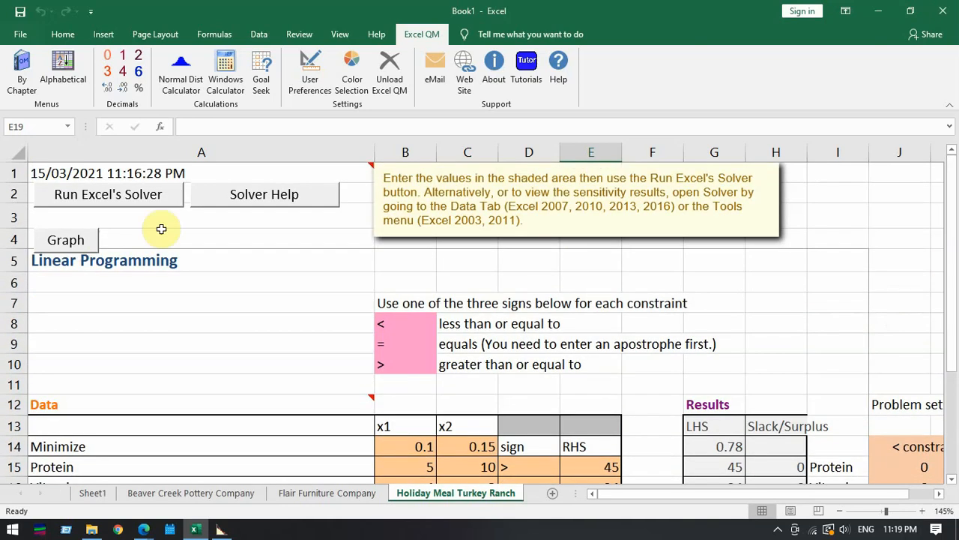
pyautogui.click(69, 245)
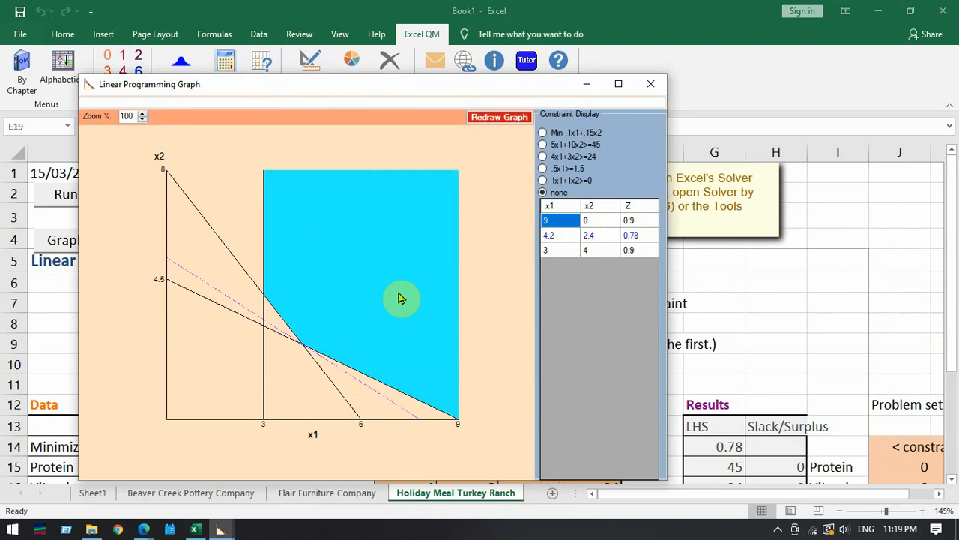
pyautogui.hotkey('alt', 'Tab')
pyautogui.hotkey('alt', 'Tab')
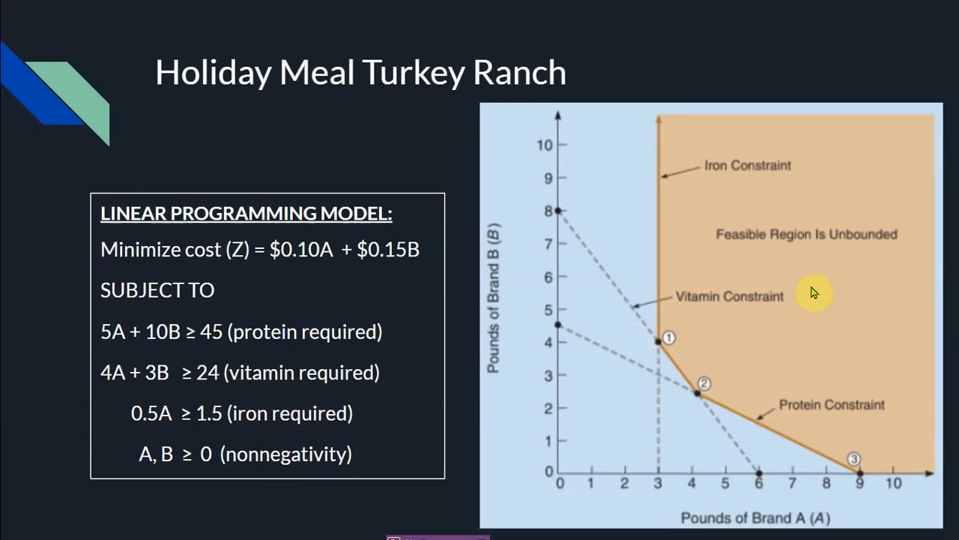
pyautogui.hotkey('alt', 'Tab')
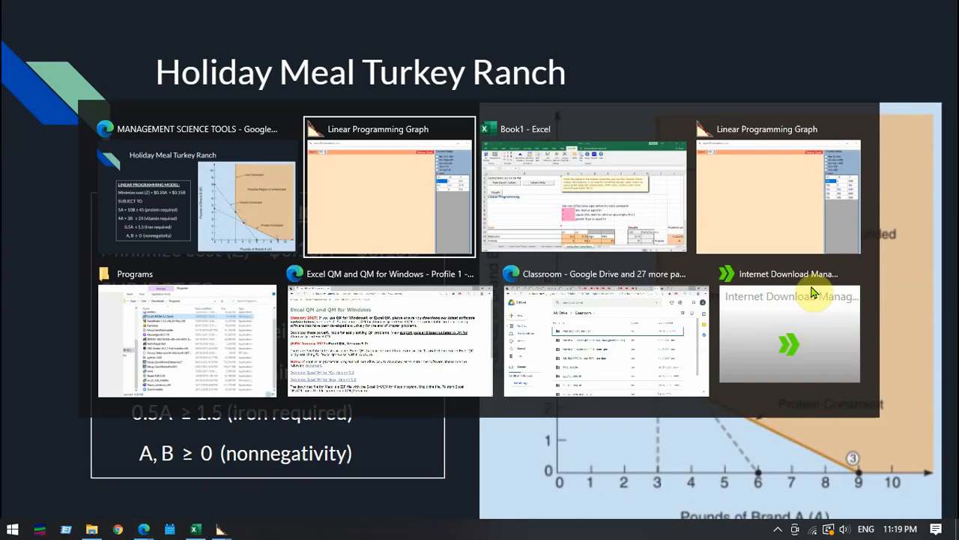
pyautogui.hotkey('alt', 'Tab')
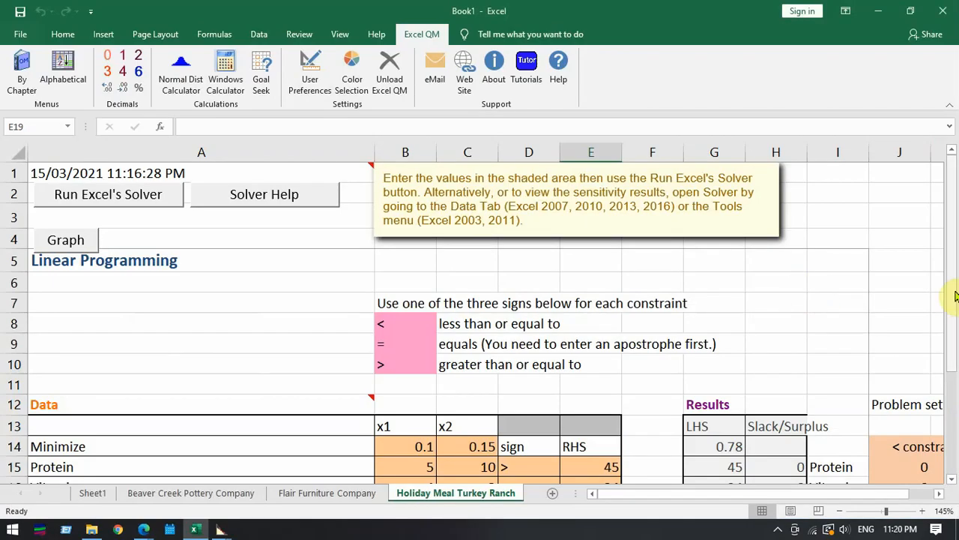
pyautogui.moveTo(947, 288); pyautogui.dragTo(955, 367)
pyautogui.click(148, 419)
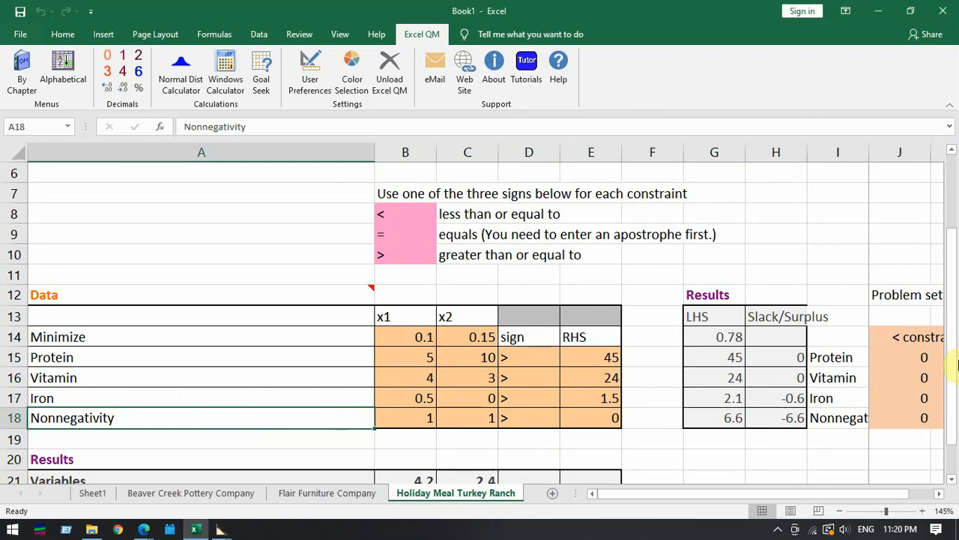
# Step: Close both open Linear Programming Graph windows, dismissing any error dialog
pyautogui.moveTo(222, 530)
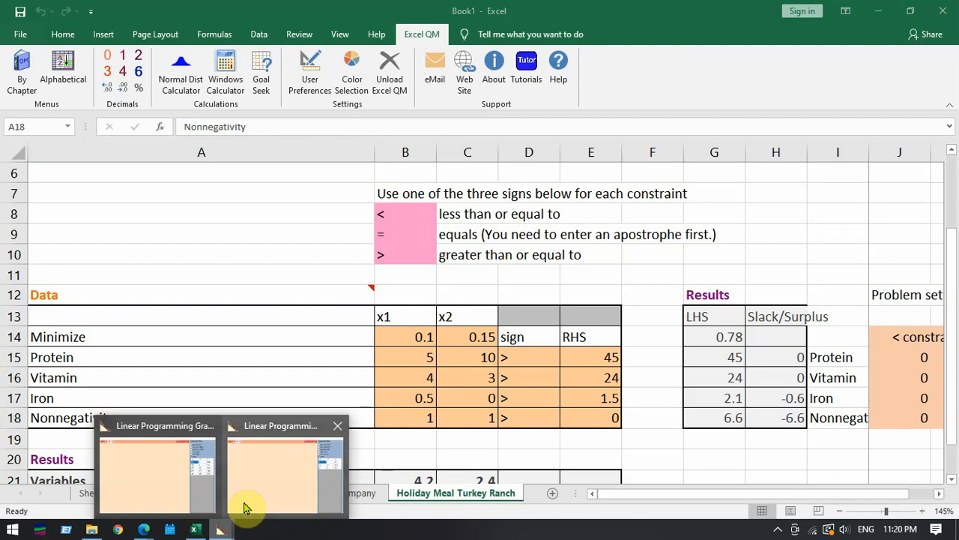
pyautogui.click(247, 488)
pyautogui.click(650, 83)
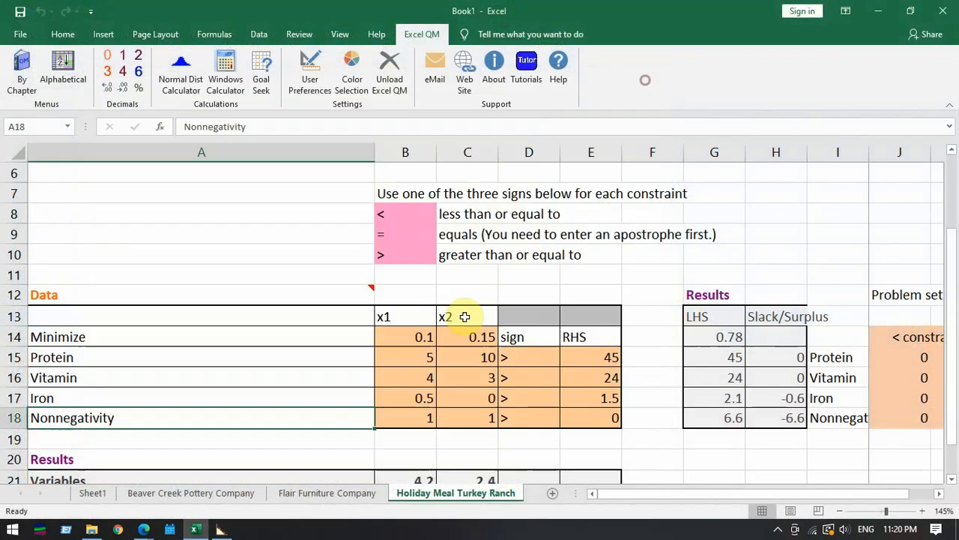
pyautogui.click(220, 529)
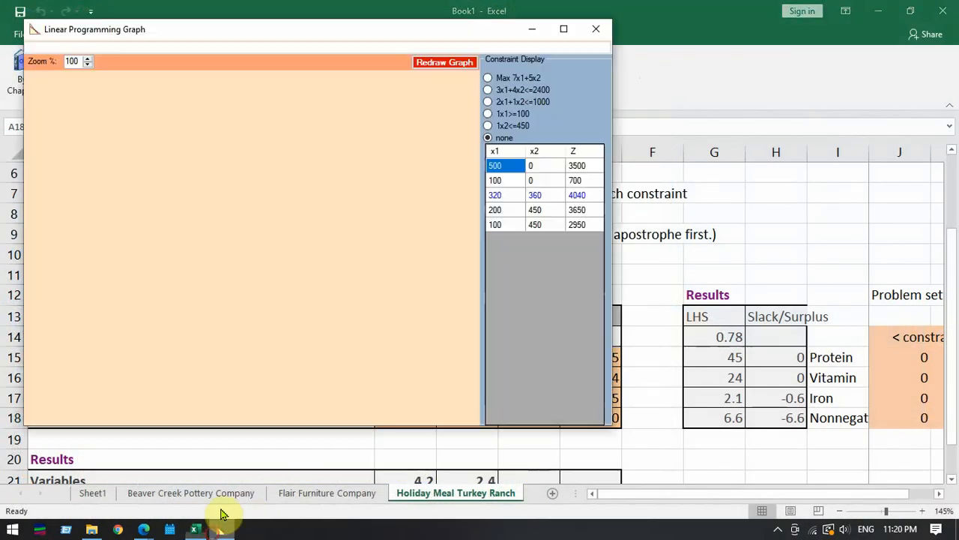
pyautogui.click(602, 28)
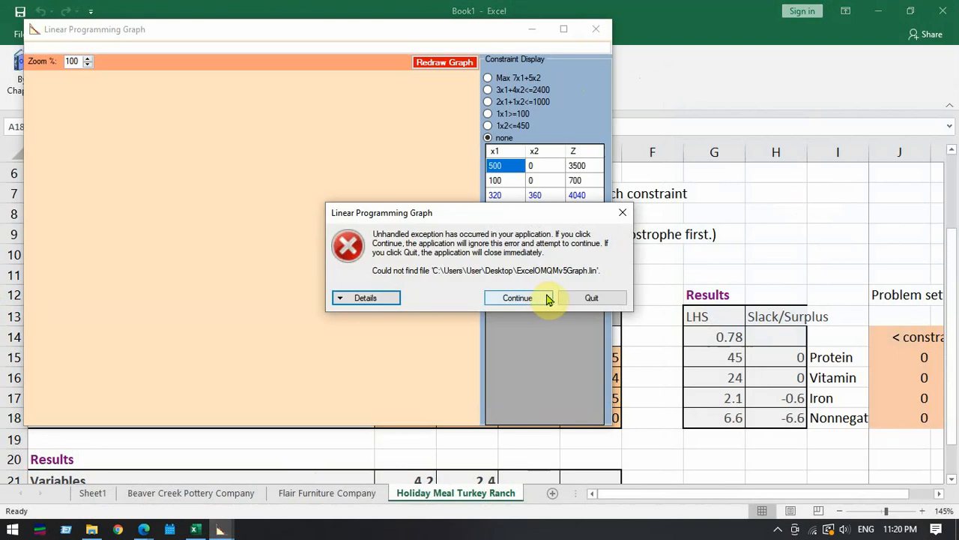
pyautogui.click(623, 212)
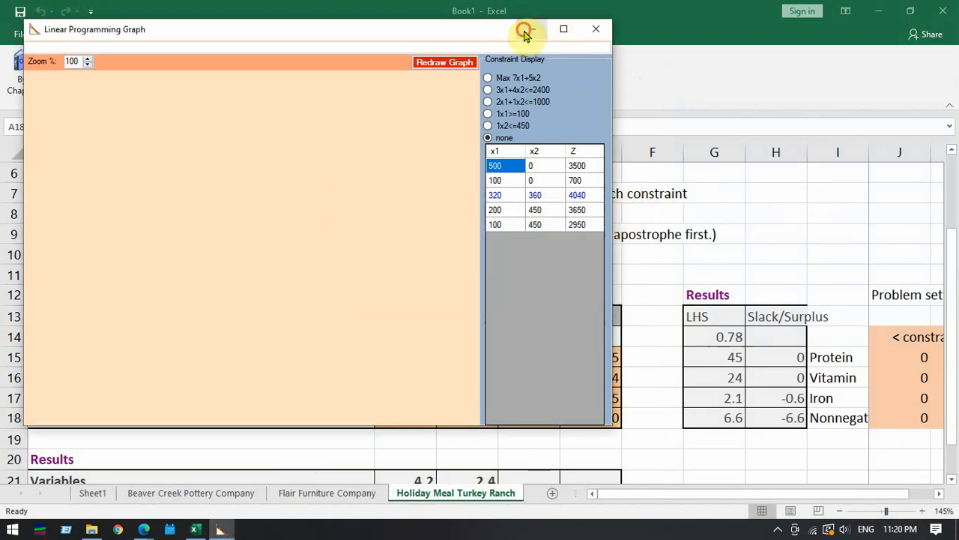
pyautogui.click(596, 28)
# Step: Generate a fresh graph of the Holiday Meal Turkey Ranch model from its worksheet
pyautogui.moveTo(951, 272); pyautogui.dragTo(943, 168)
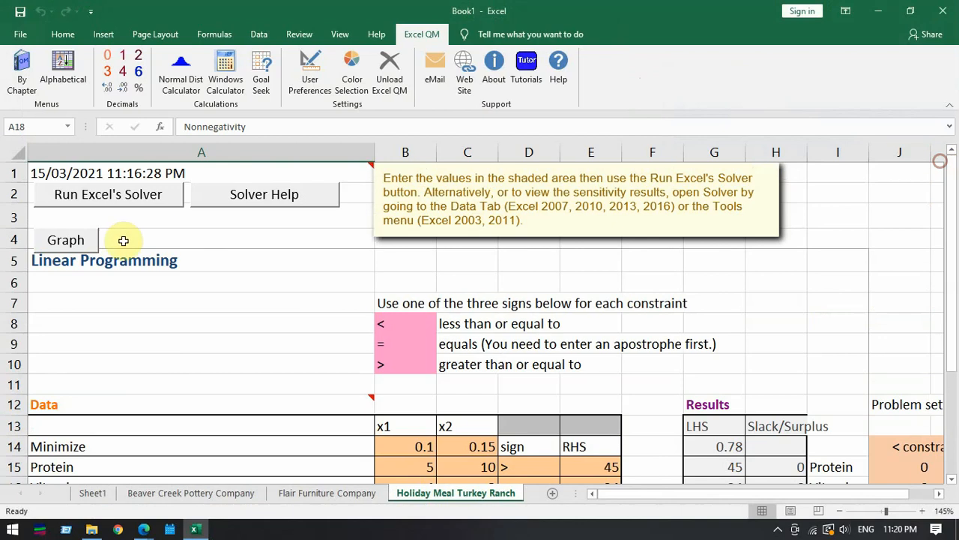
pyautogui.click(66, 240)
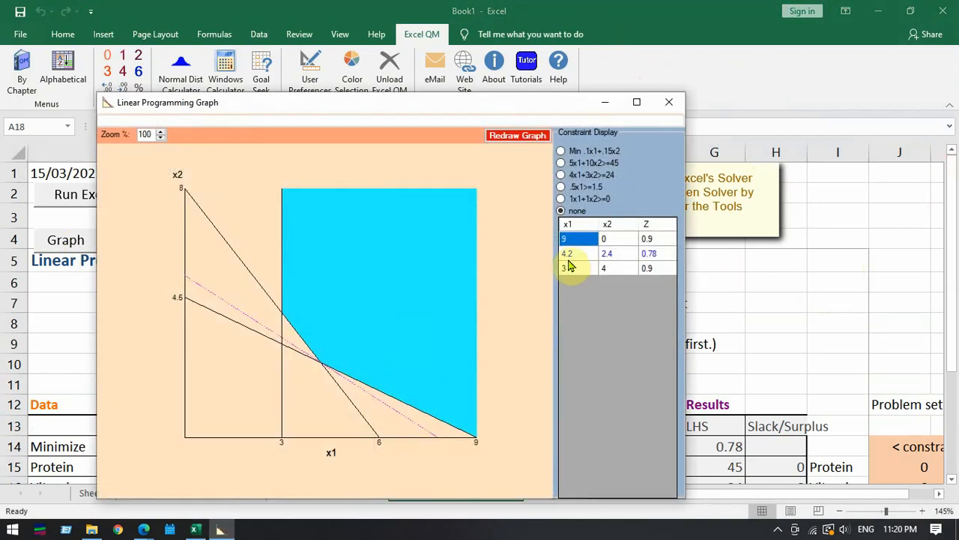